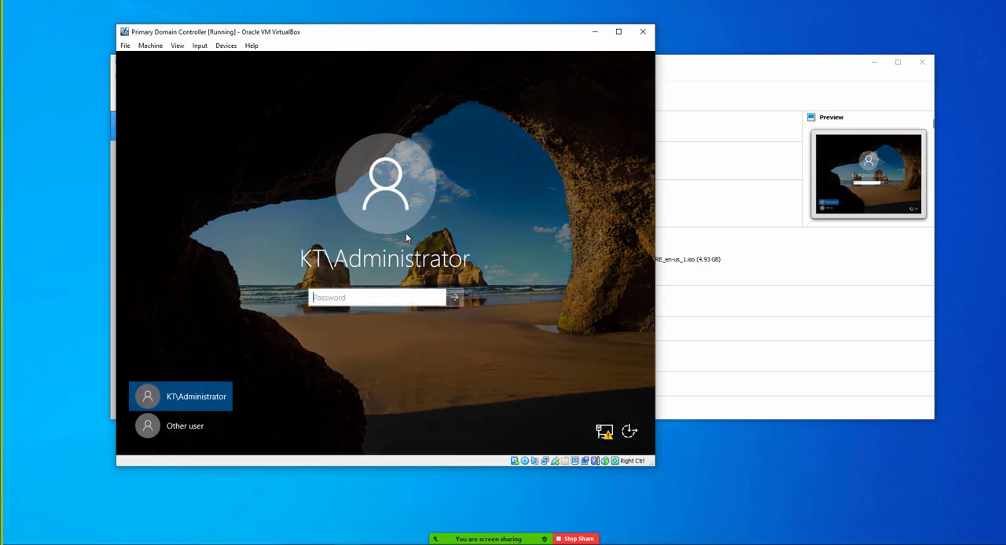
# - Sign in to the KT\Administrator account with the account password and close Server Manager
pyautogui.write('•••••••••••')
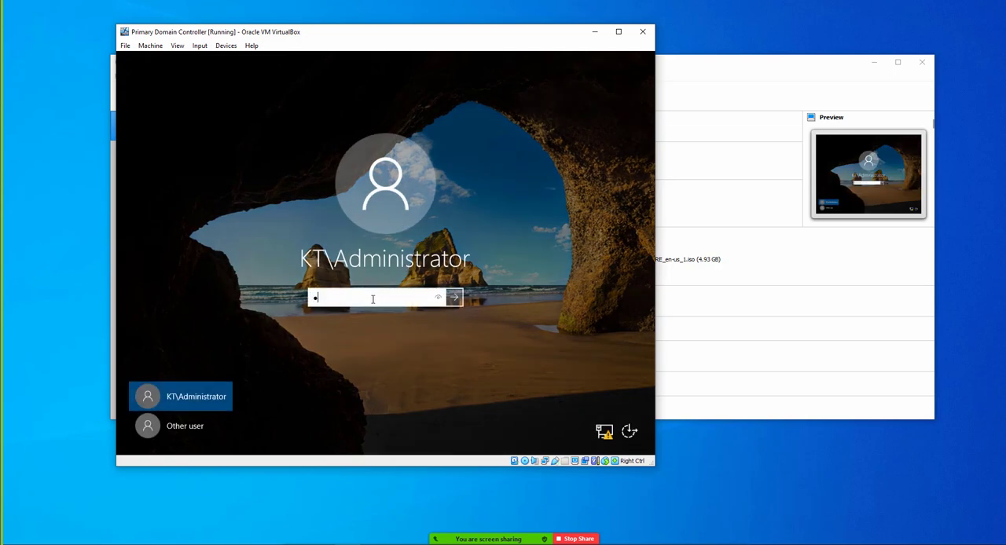
pyautogui.press('Return')
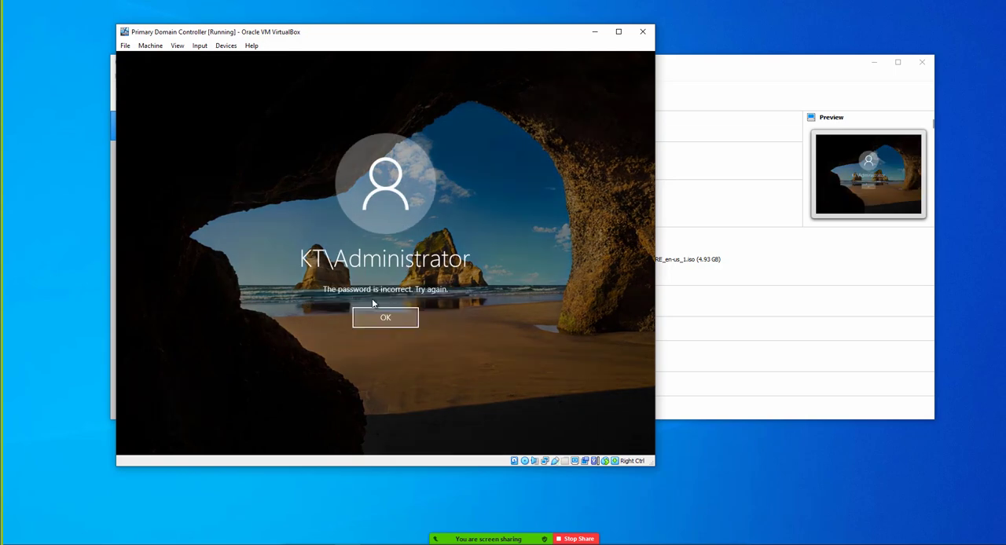
pyautogui.press('Return')
pyautogui.write('•••••••')
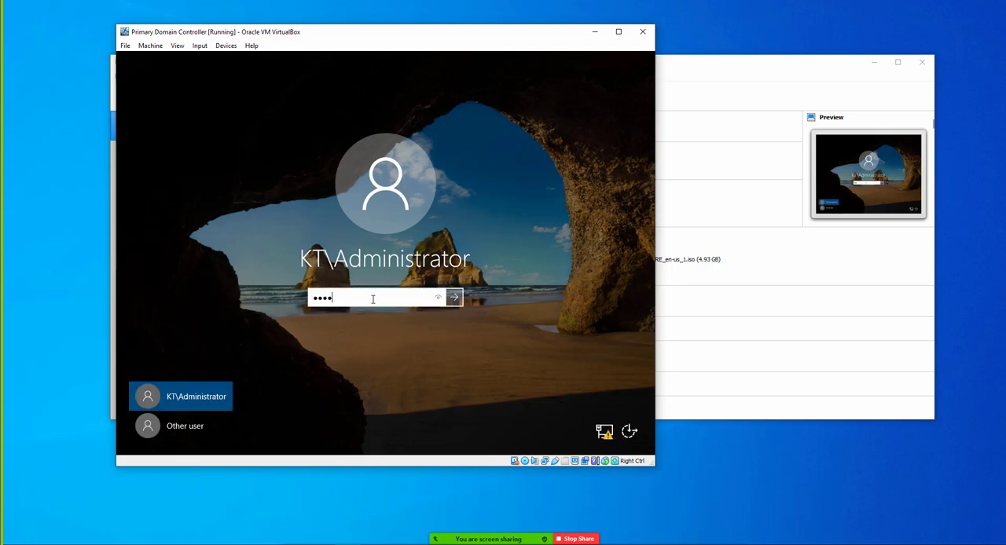
pyautogui.write('••••')
pyautogui.press('Return')
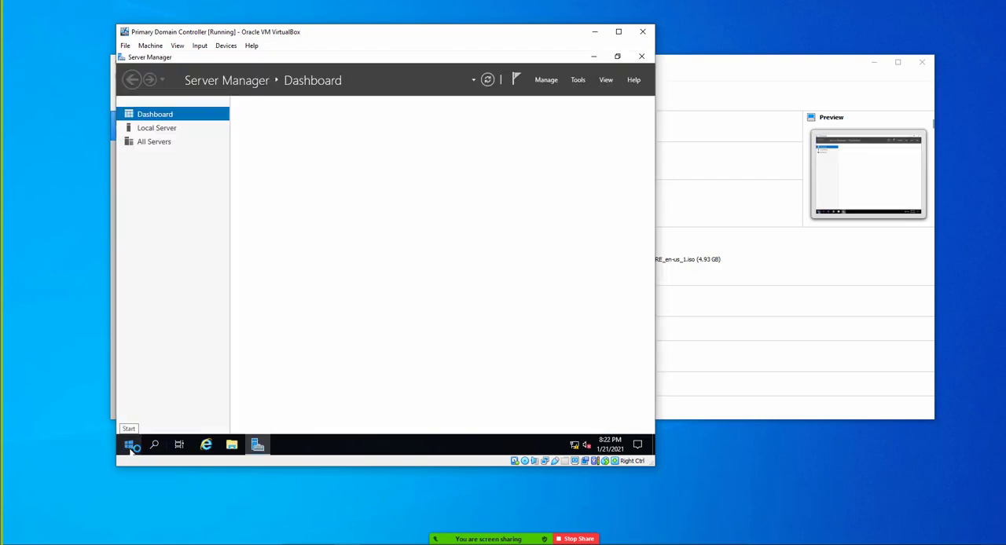
pyautogui.click(642, 56)
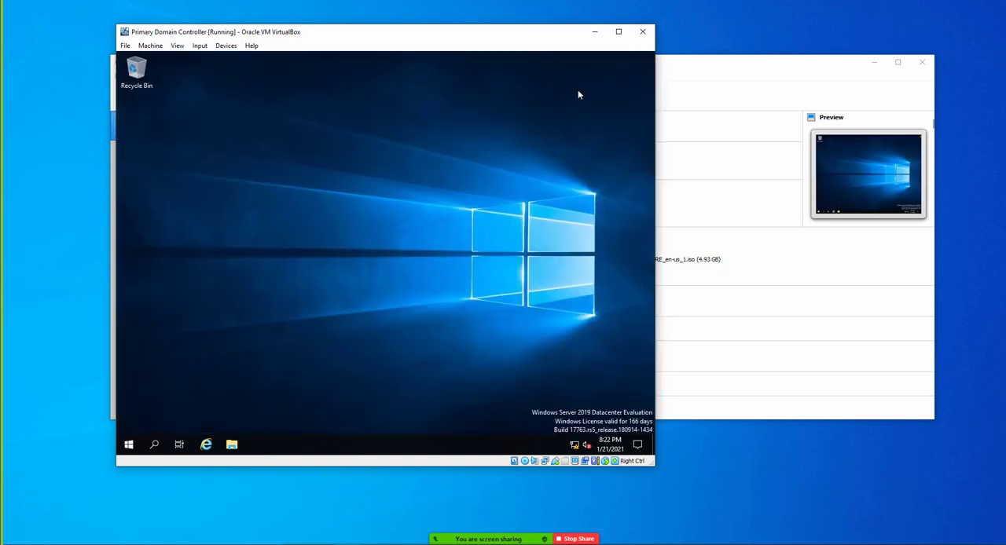
# - Search for dsa.msc and launch Active Directory Users and Computers
pyautogui.click(129, 445)
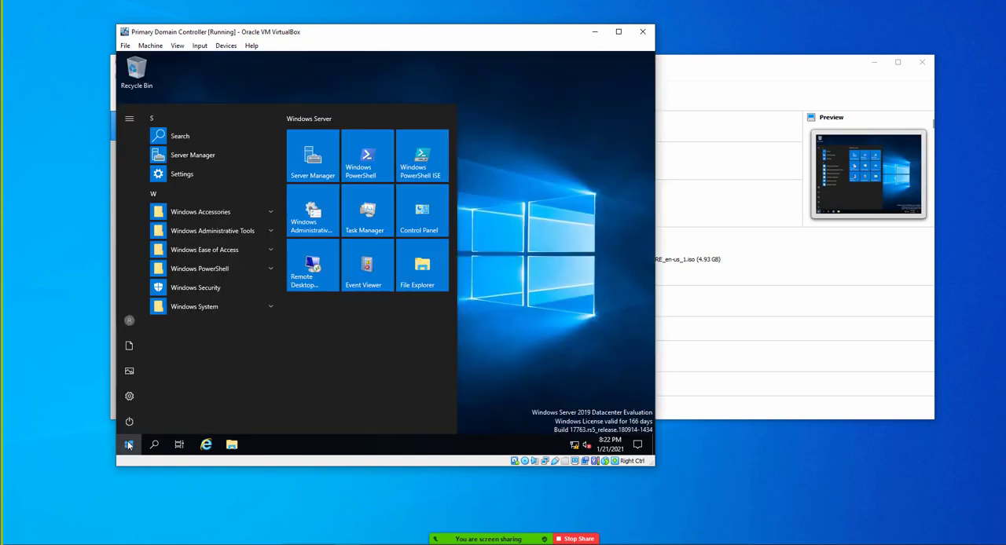
pyautogui.click(230, 229)
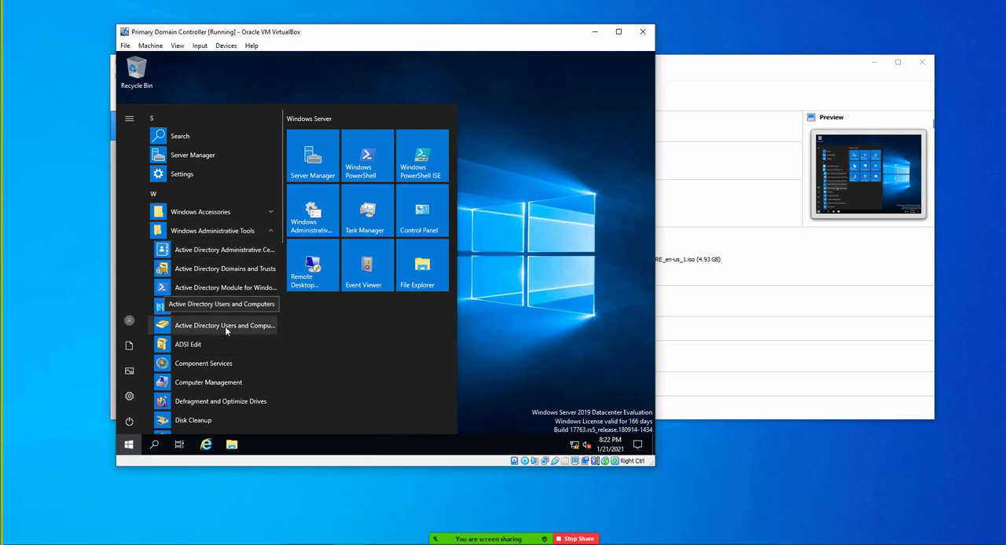
pyautogui.click(125, 448)
pyautogui.click(127, 446)
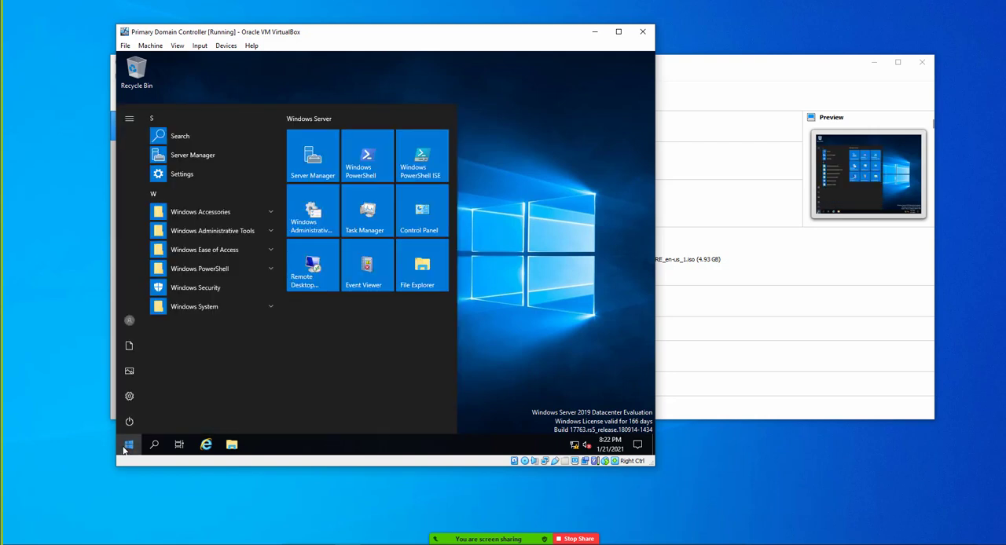
pyautogui.write('dsa')
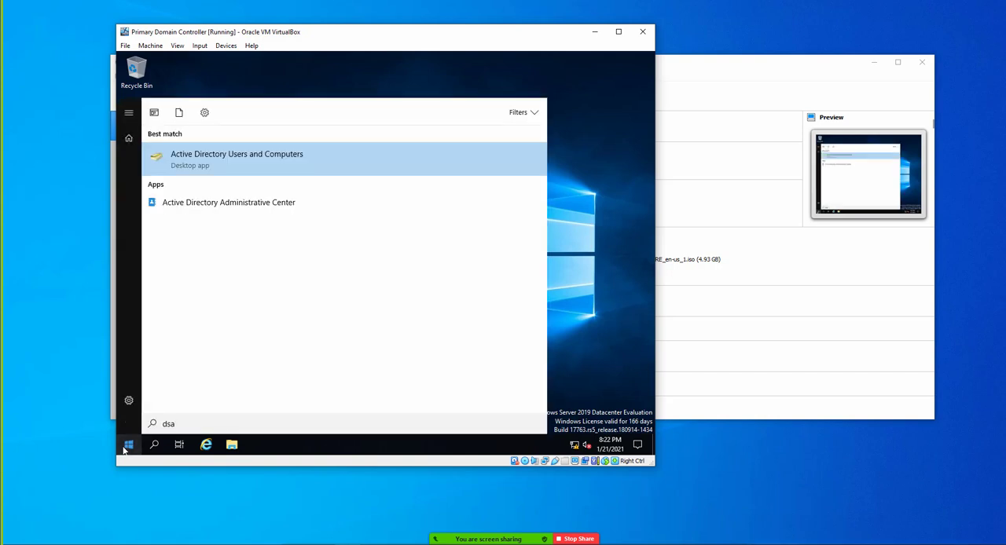
pyautogui.write('.msc')
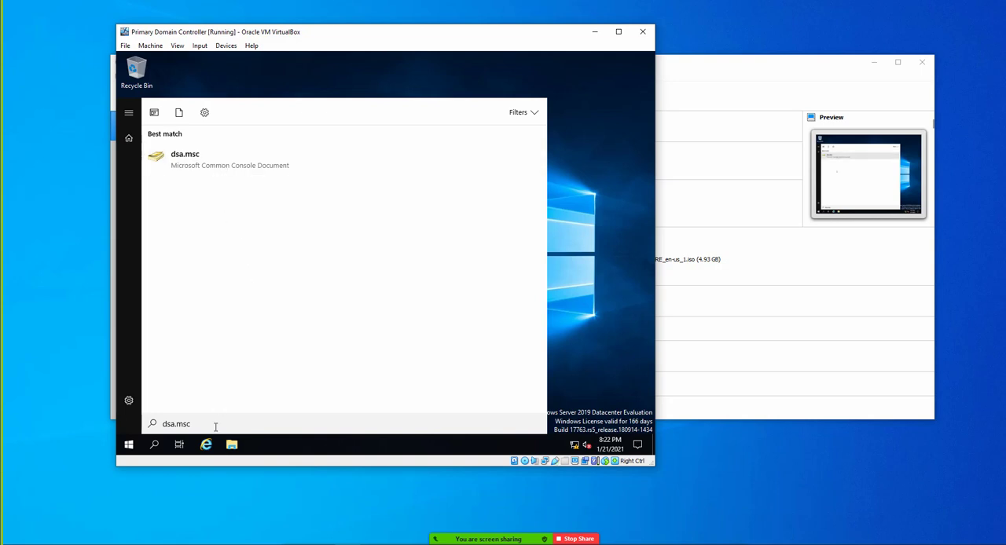
pyautogui.press('BackSpace')
pyautogui.press('BackSpace')
pyautogui.press('BackSpace')
pyautogui.press('BackSpace')
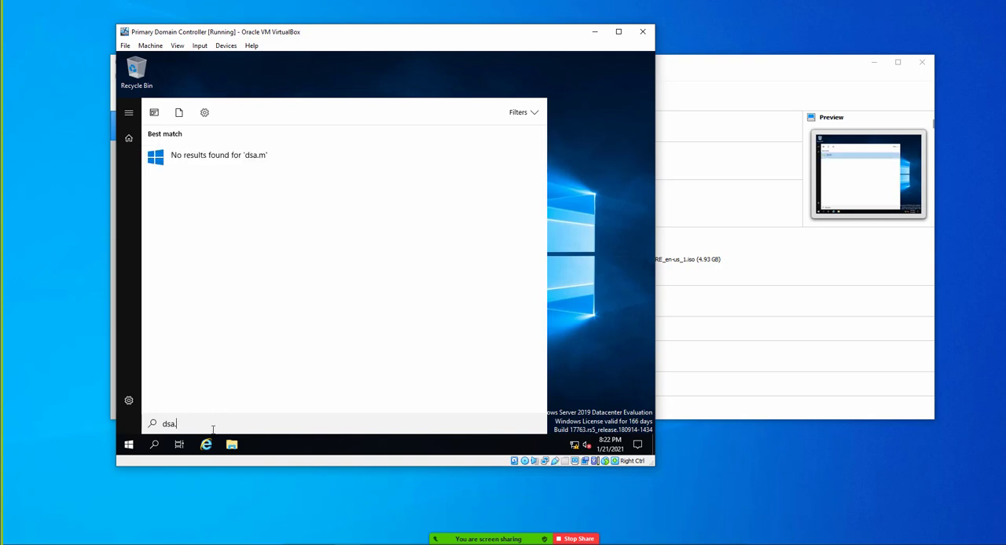
pyautogui.press('Return')
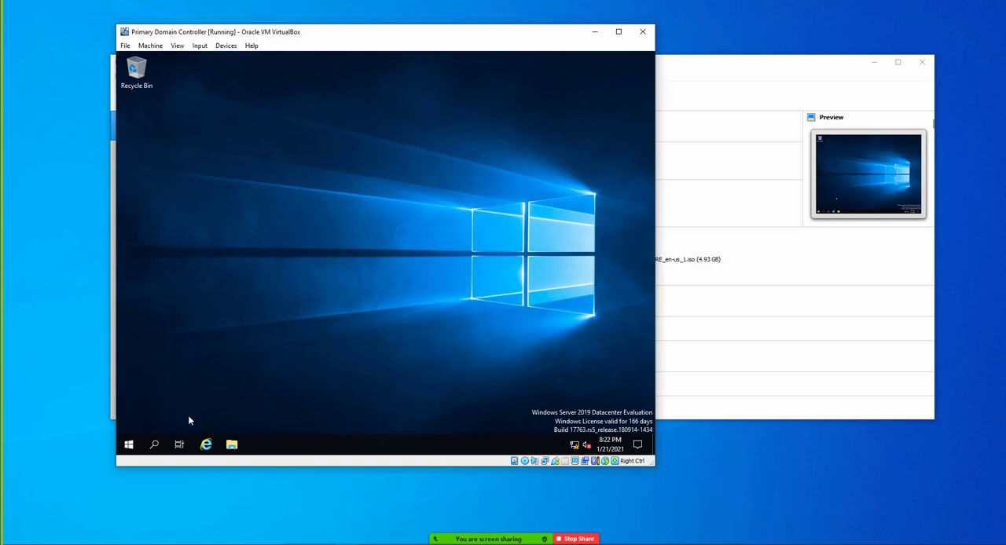
# - Bring the Active Directory Users and Computers window to the front and maximize it
pyautogui.click(129, 444)
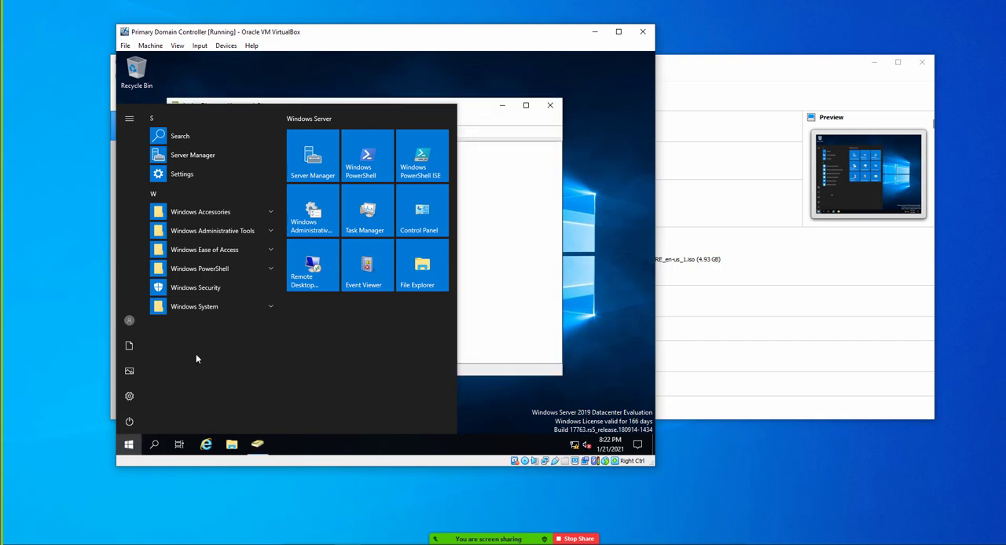
pyautogui.click(488, 281)
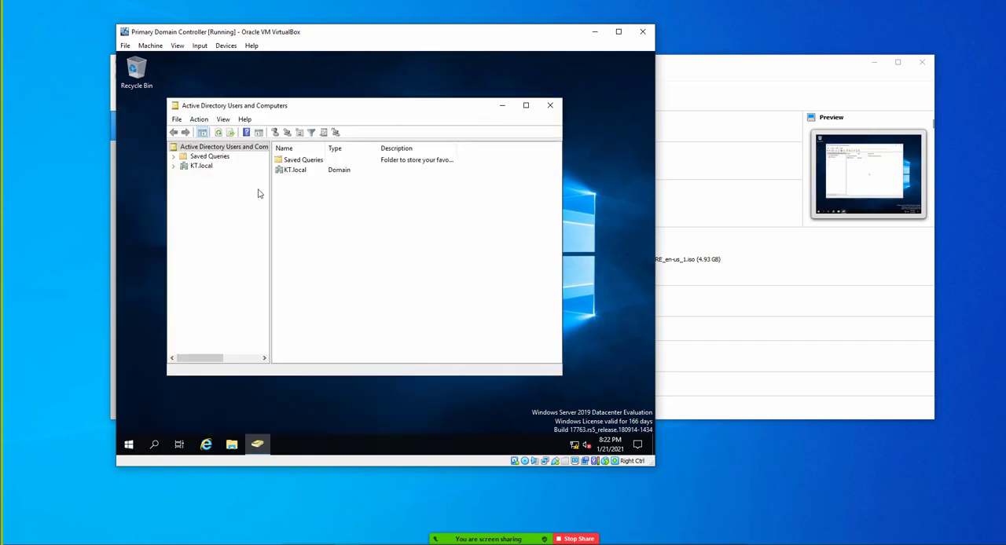
pyautogui.doubleClick(311, 106)
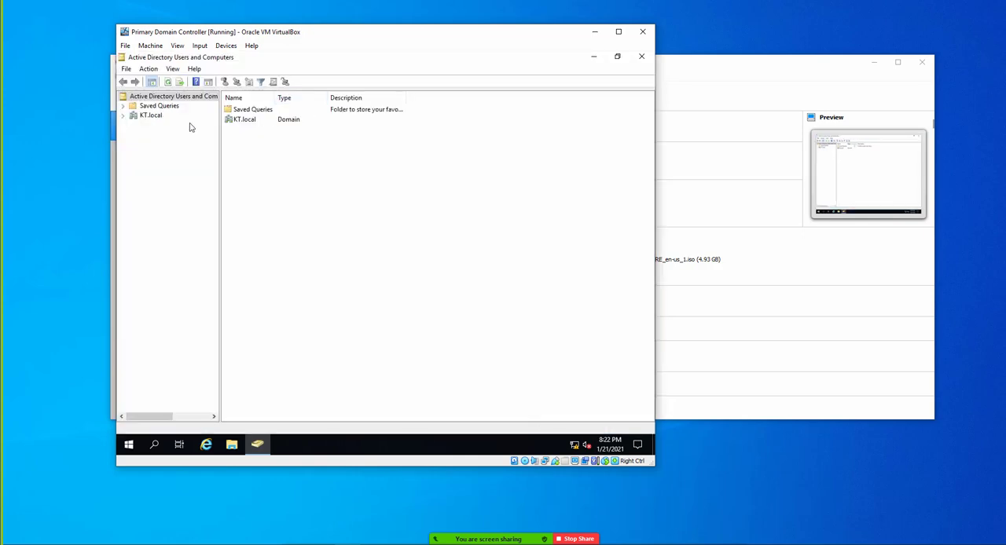
# - Expand KT.local, KnowledgeTrain and Finanance Dept, check the department's Users unit, and open its Groups unit
pyautogui.click(151, 117)
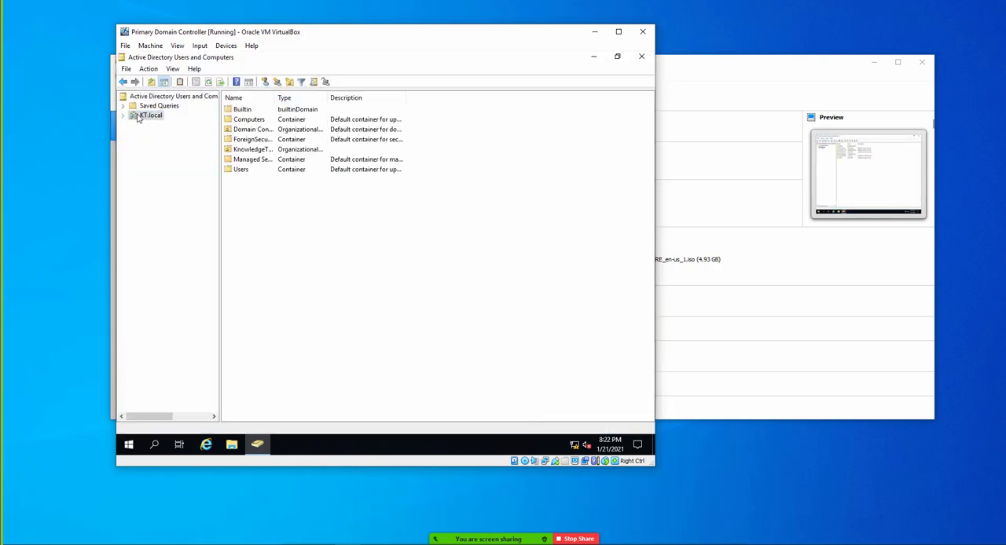
pyautogui.click(122, 117)
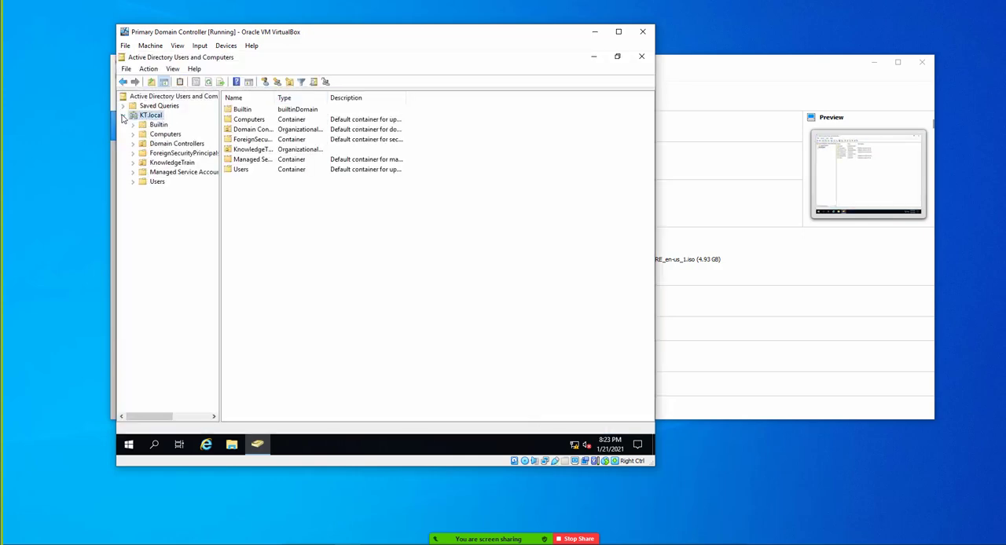
pyautogui.doubleClick(156, 163)
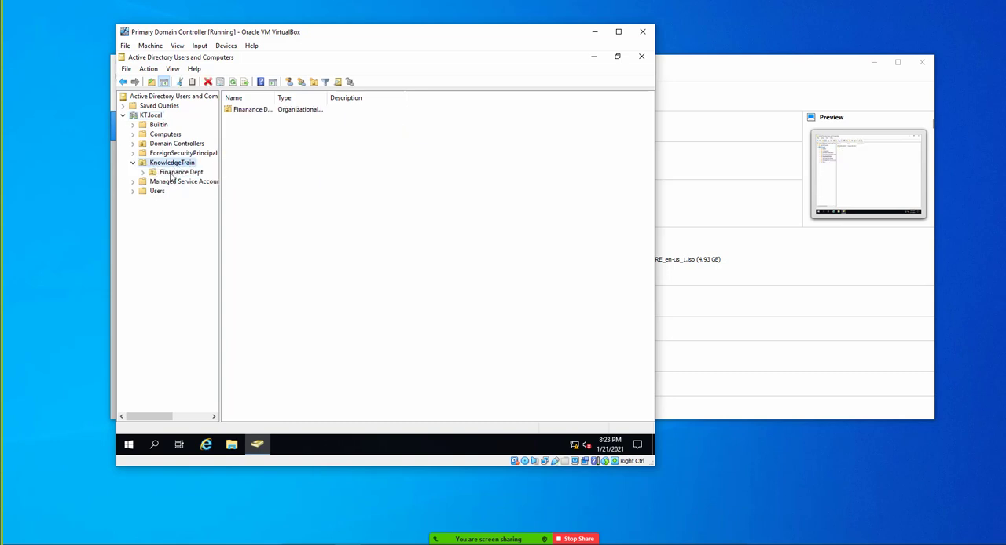
pyautogui.doubleClick(174, 172)
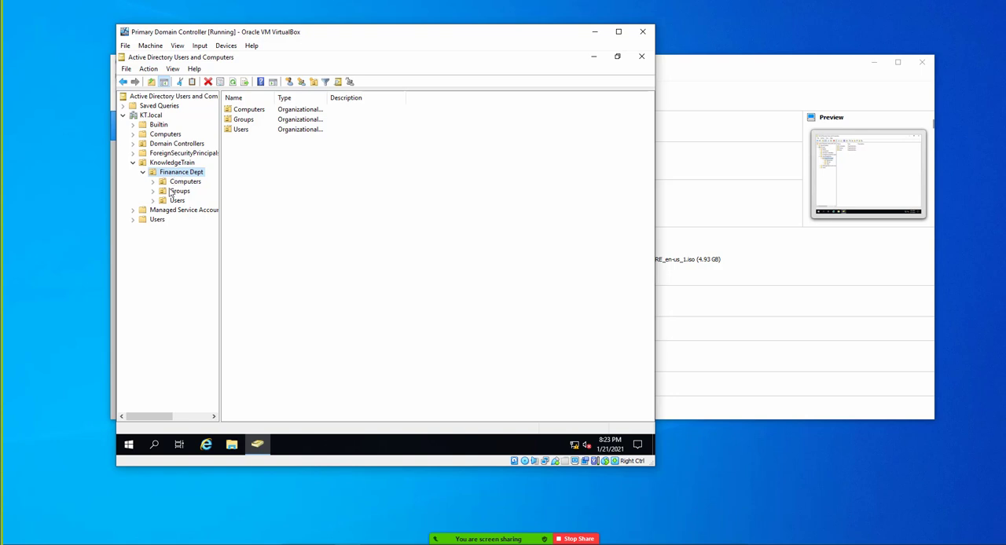
pyautogui.click(176, 202)
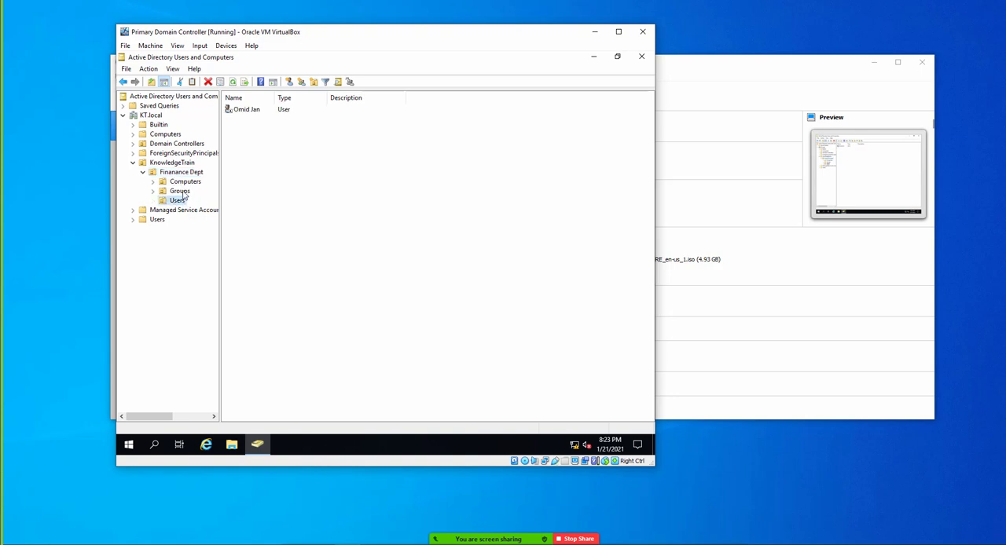
pyautogui.click(181, 192)
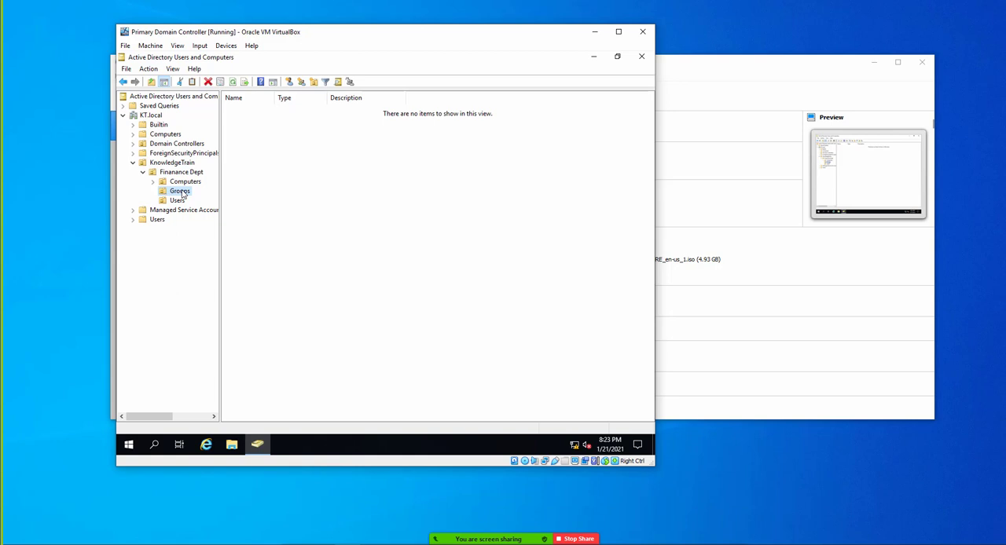
pyautogui.click(177, 202)
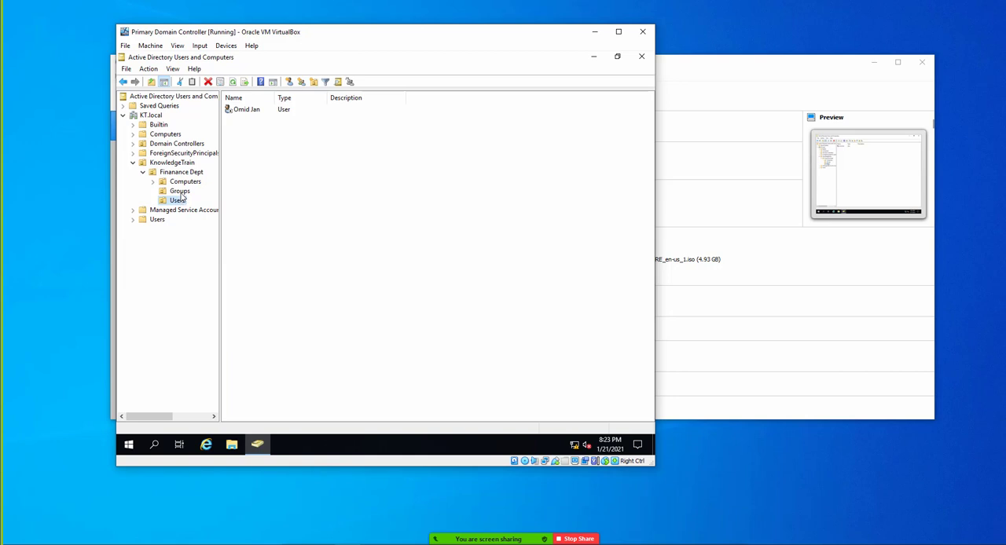
pyautogui.click(180, 192)
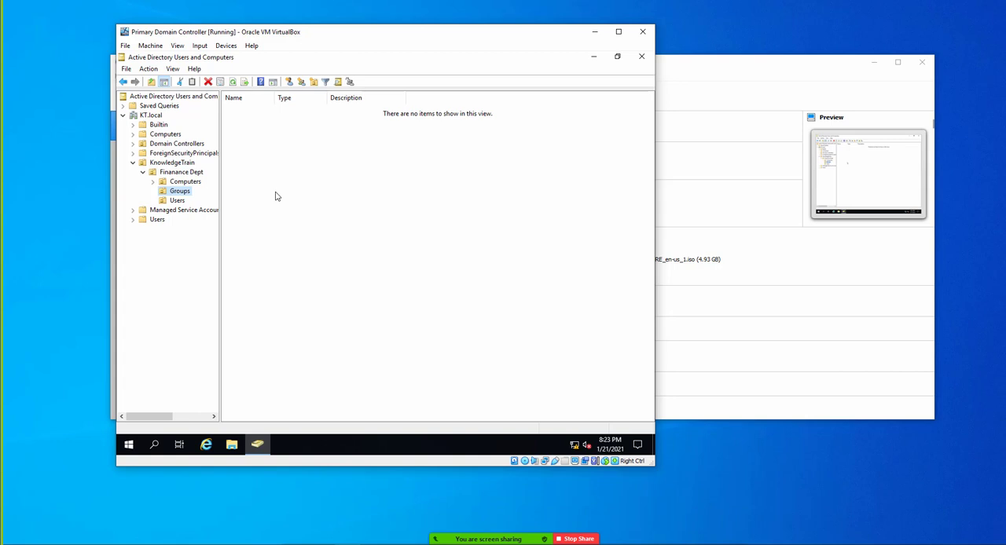
# - Start a new group in the Finanance Dept Groups unit with the name Finanace Users
pyautogui.rightClick(259, 150)
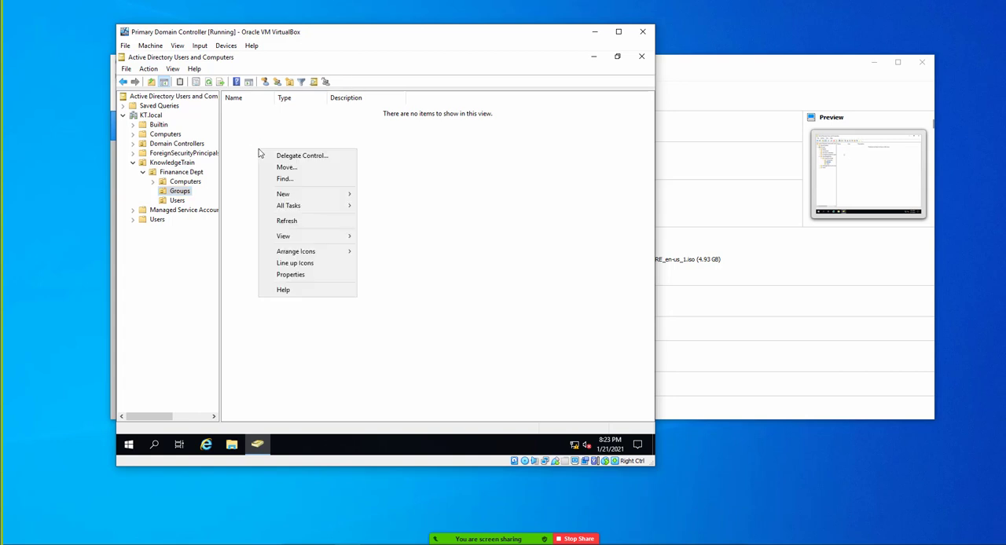
pyautogui.click(245, 152)
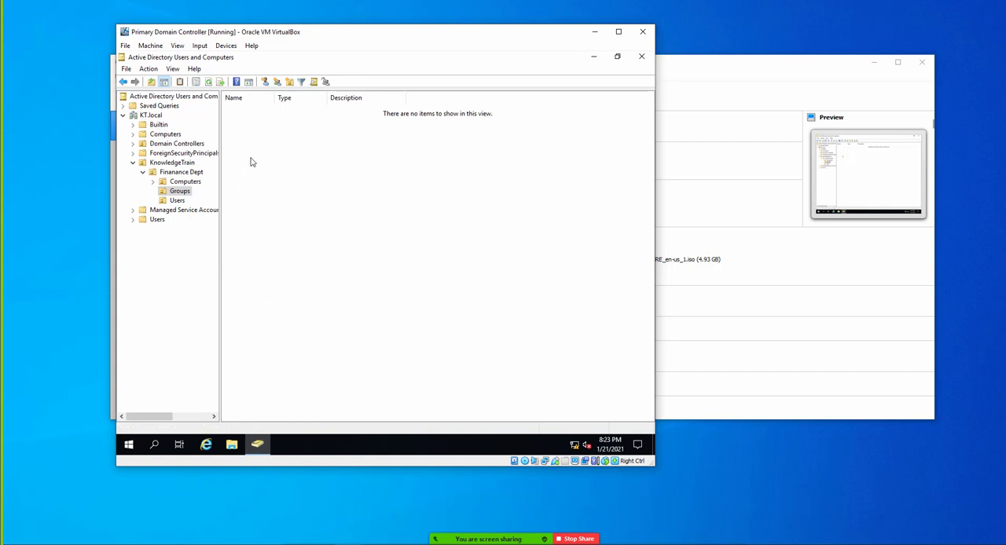
pyautogui.rightClick(250, 158)
pyautogui.moveTo(292, 205)
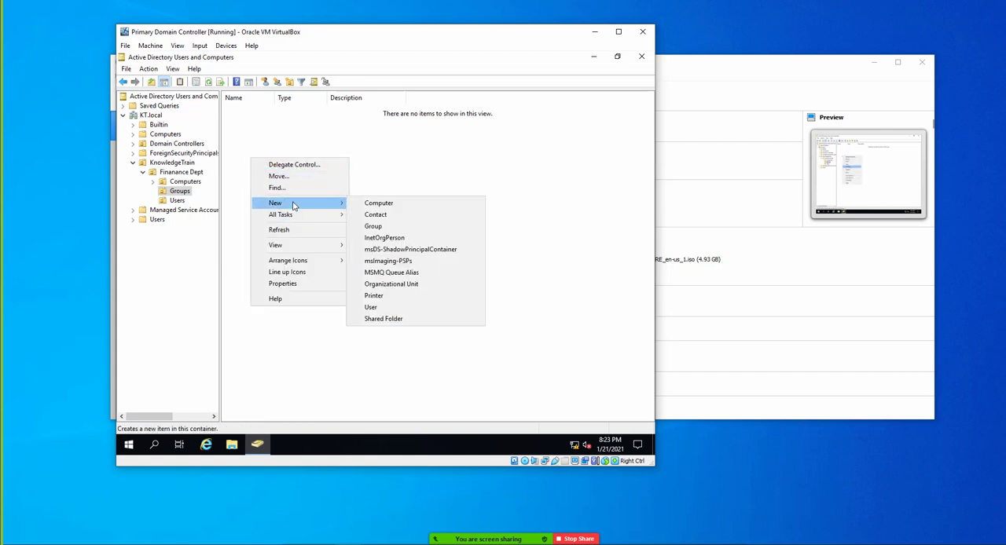
pyautogui.click(385, 228)
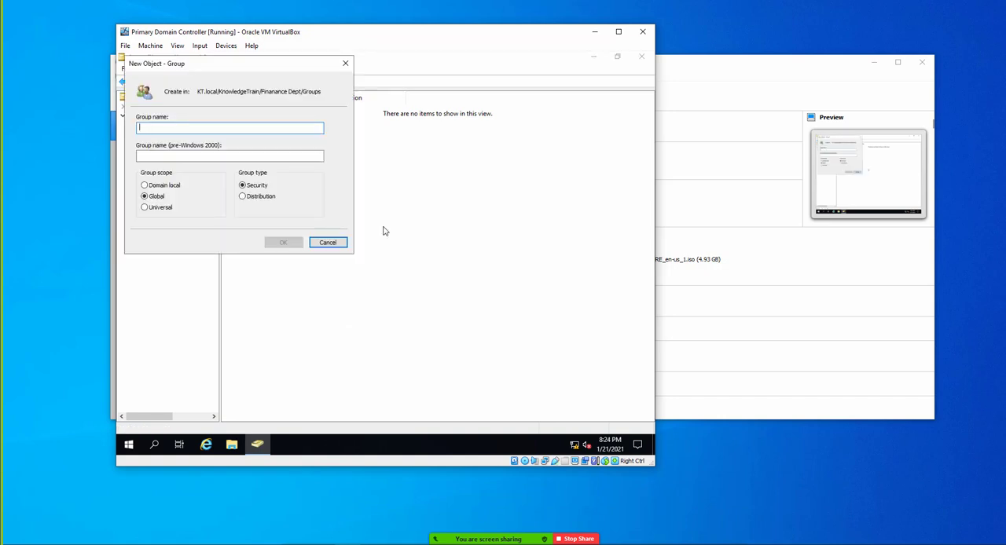
pyautogui.write('Finanace ')
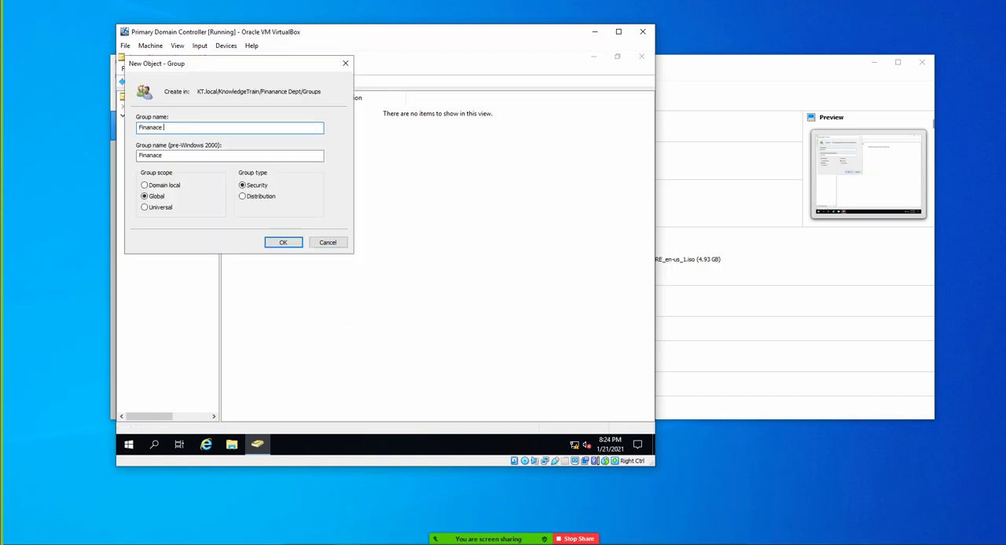
pyautogui.write('Users')
pyautogui.moveTo(193, 70); pyautogui.dragTo(368, 110)
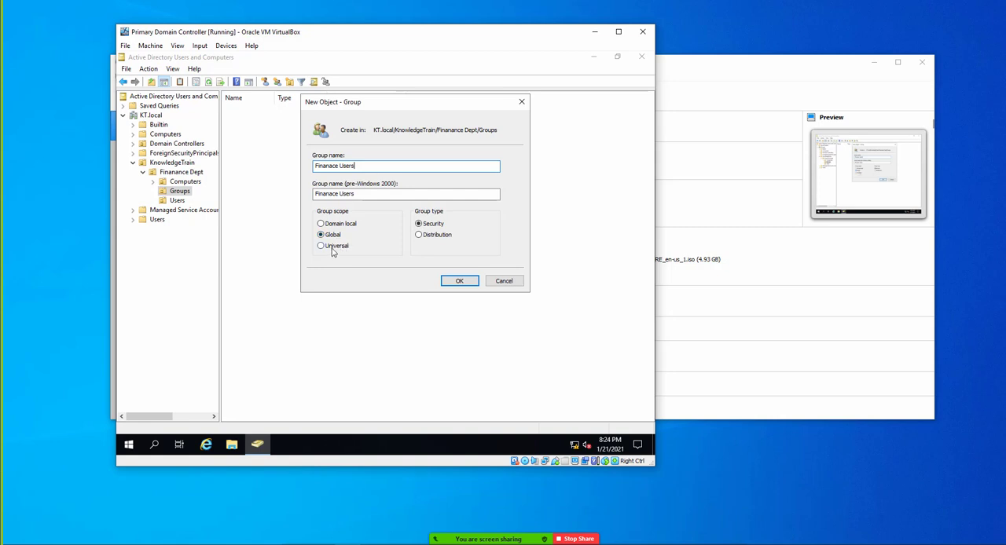
# - Set the new group's scope to Global and its type to Distribution
pyautogui.click(323, 249)
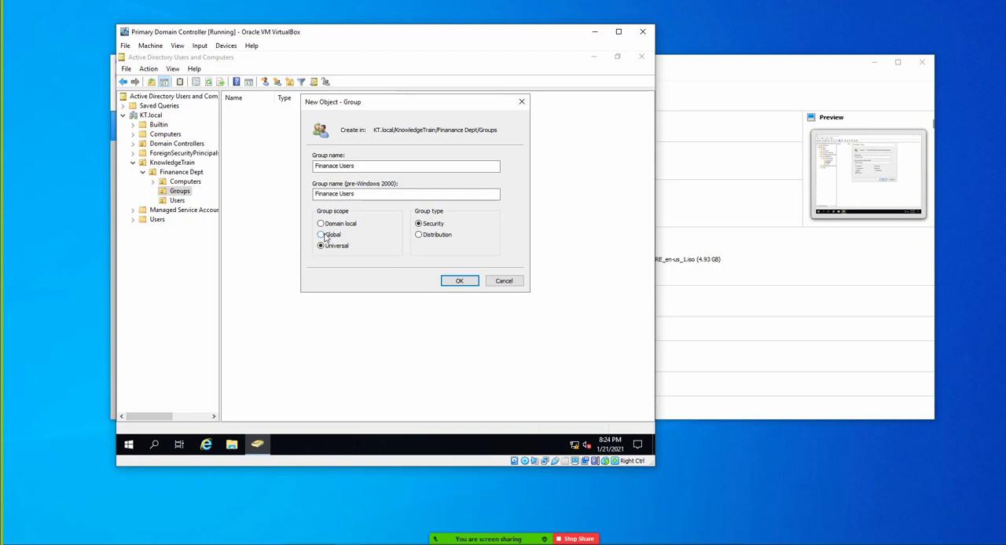
pyautogui.click(324, 236)
pyautogui.click(333, 226)
pyautogui.click(320, 236)
pyautogui.click(420, 237)
# - Correct the new group's name to Finance Users and create the group
pyautogui.click(333, 167)
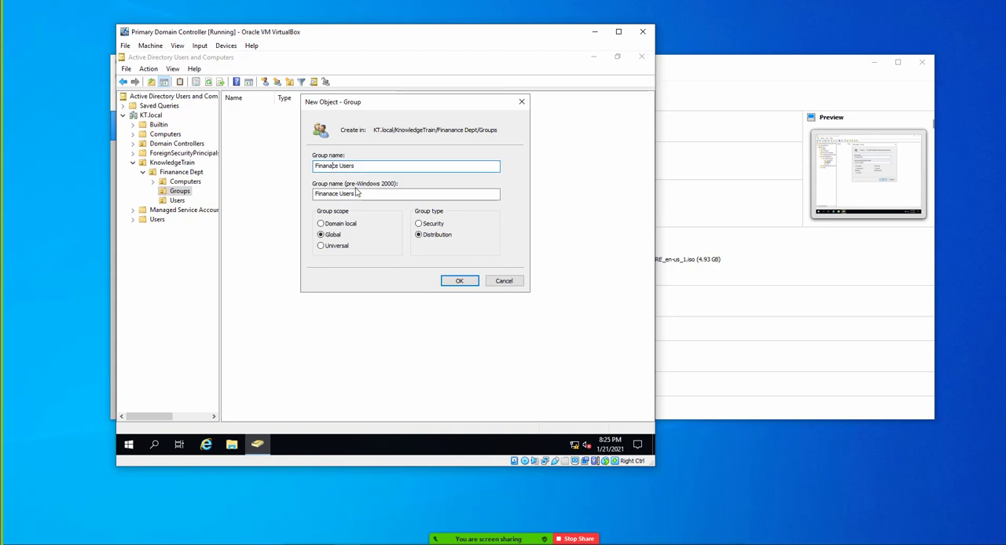
pyautogui.press('BackSpace')
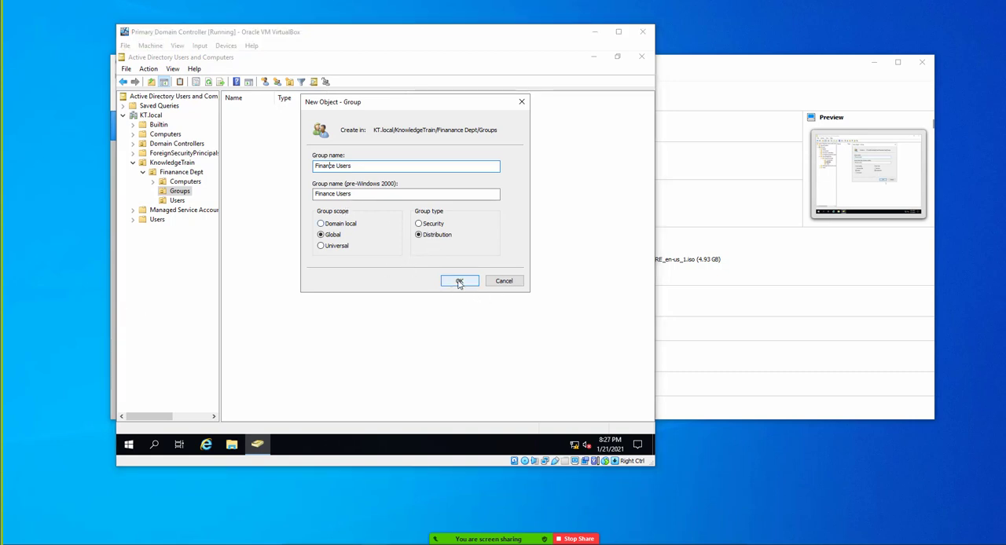
pyautogui.click(460, 280)
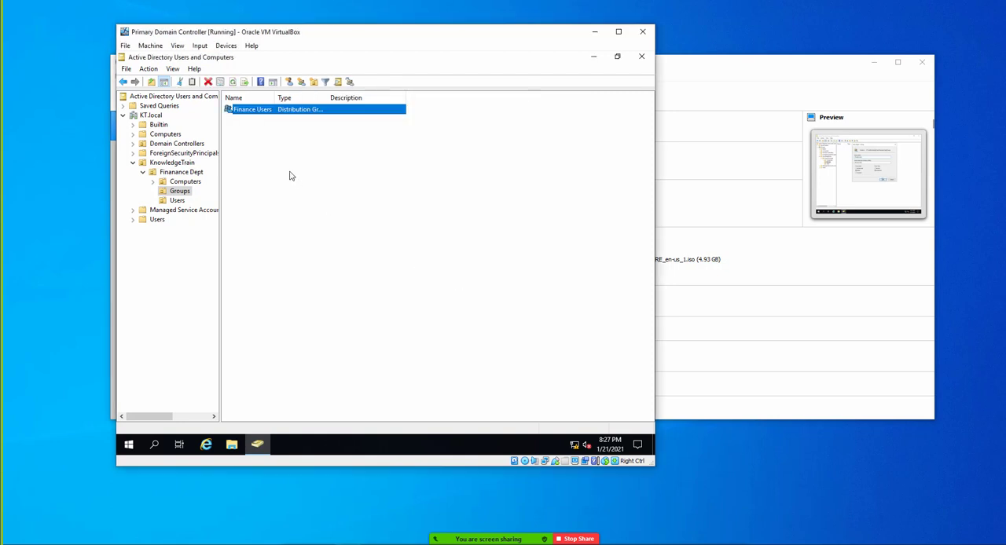
# - Open the Finance Users group's properties and change its pre-Windows 2000 group name to Finance User
pyautogui.doubleClick(274, 98)
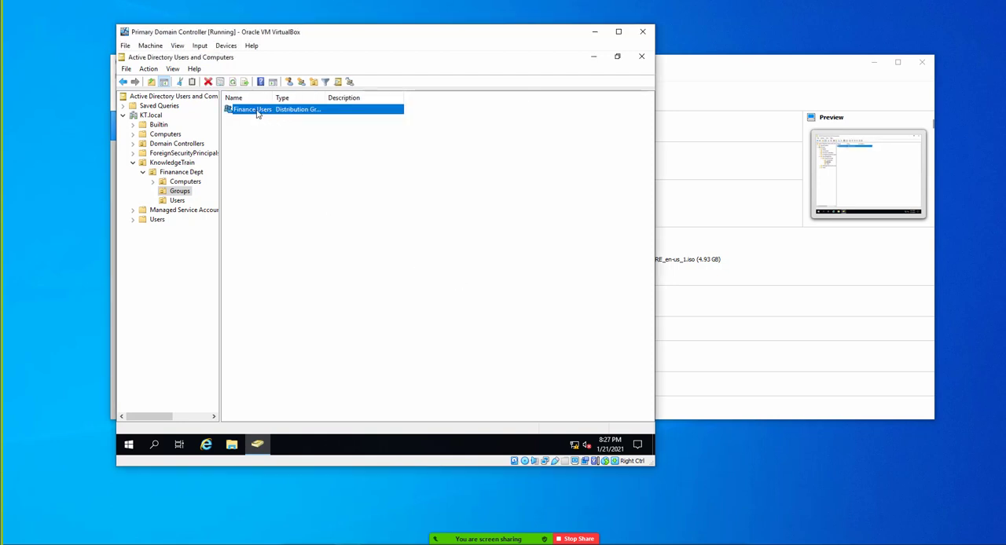
pyautogui.rightClick(256, 114)
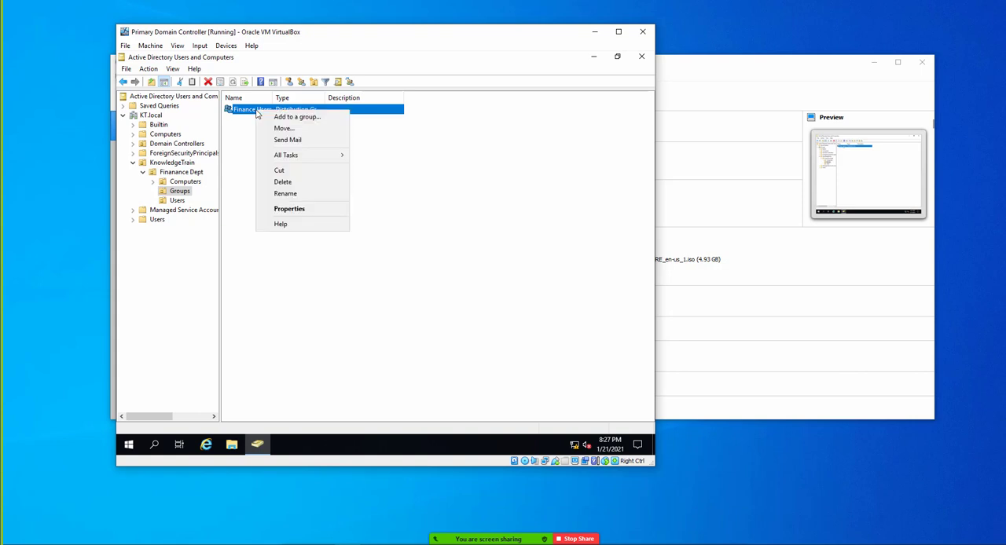
pyautogui.click(289, 208)
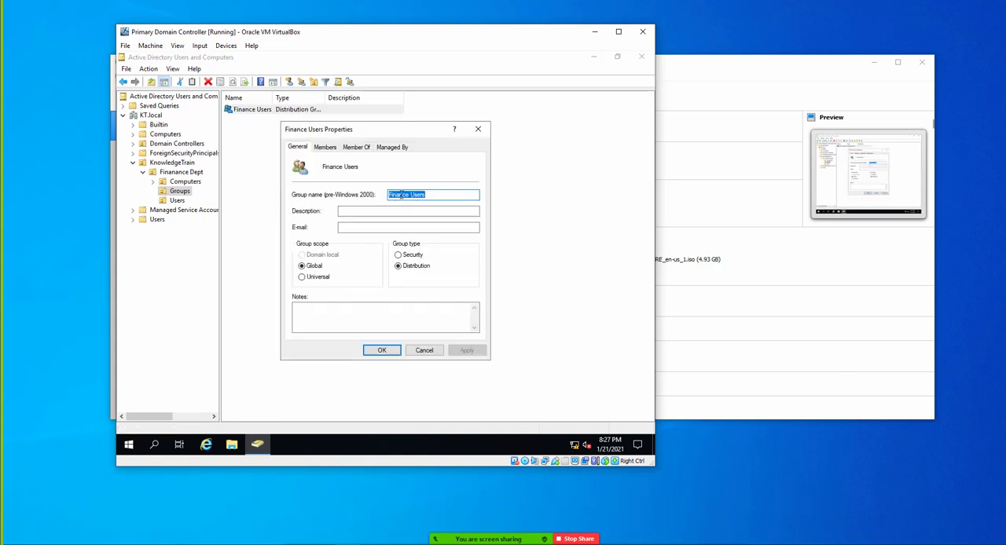
pyautogui.click(439, 193)
pyautogui.press('BackSpace')
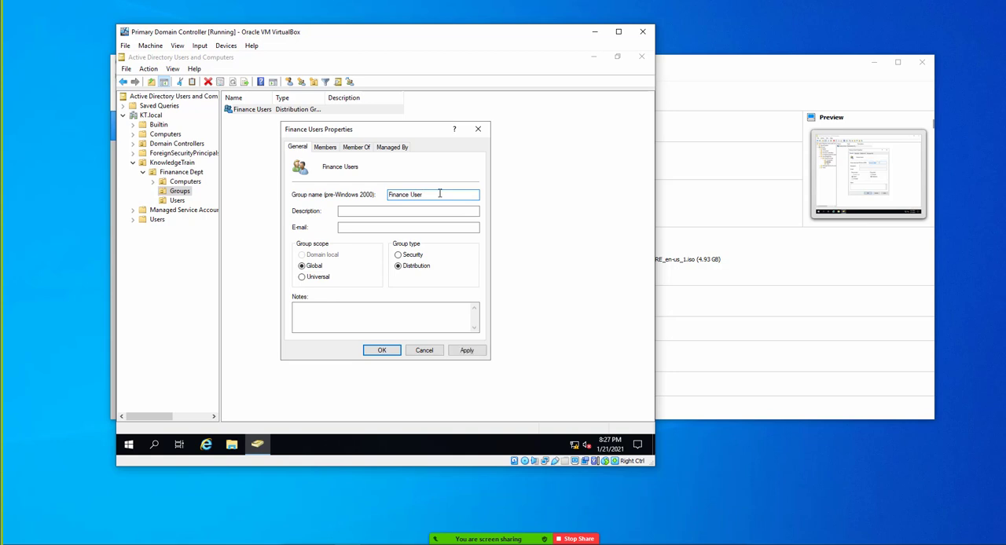
# - Change the Finance Users group type to Security and apply the changed properties
pyautogui.click(401, 211)
pyautogui.click(362, 227)
pyautogui.click(353, 211)
pyautogui.click(398, 256)
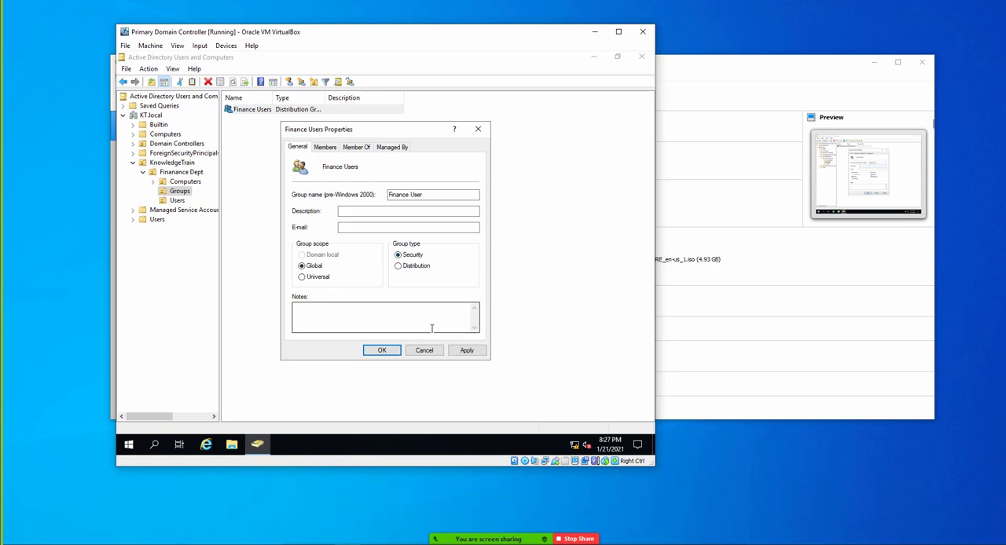
pyautogui.click(466, 351)
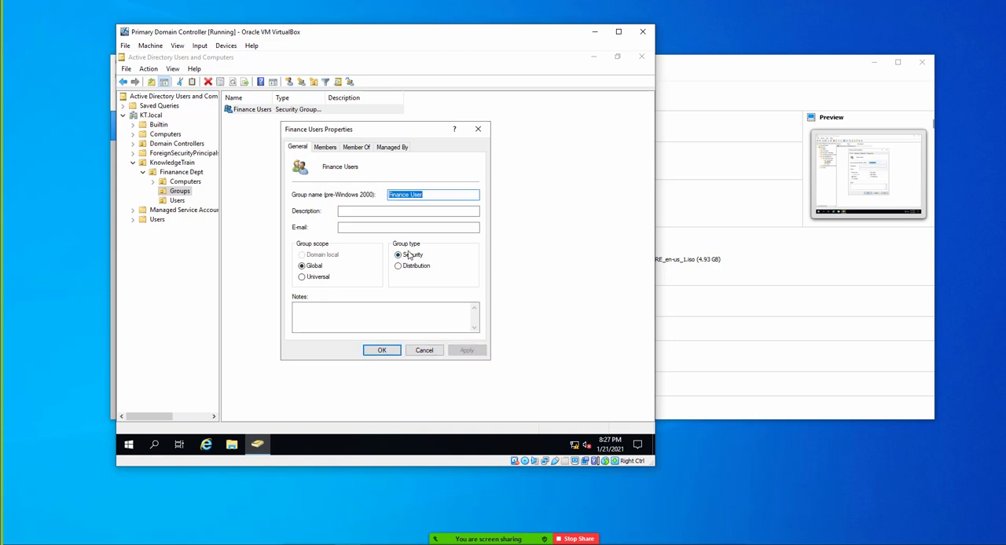
# - Add the Finanance Dept user account as a member of the Finance Users group, checking the entered name, and apply
pyautogui.click(325, 149)
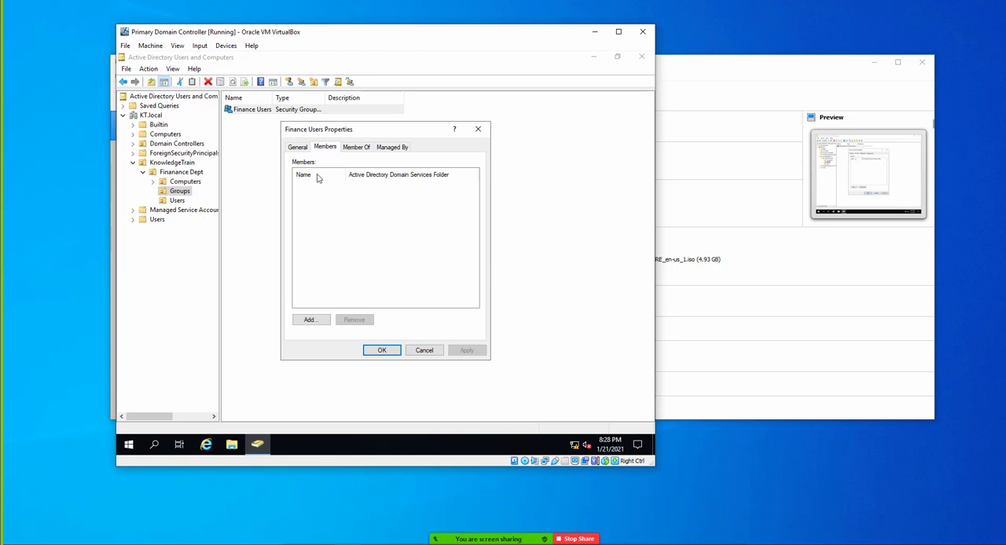
pyautogui.click(321, 324)
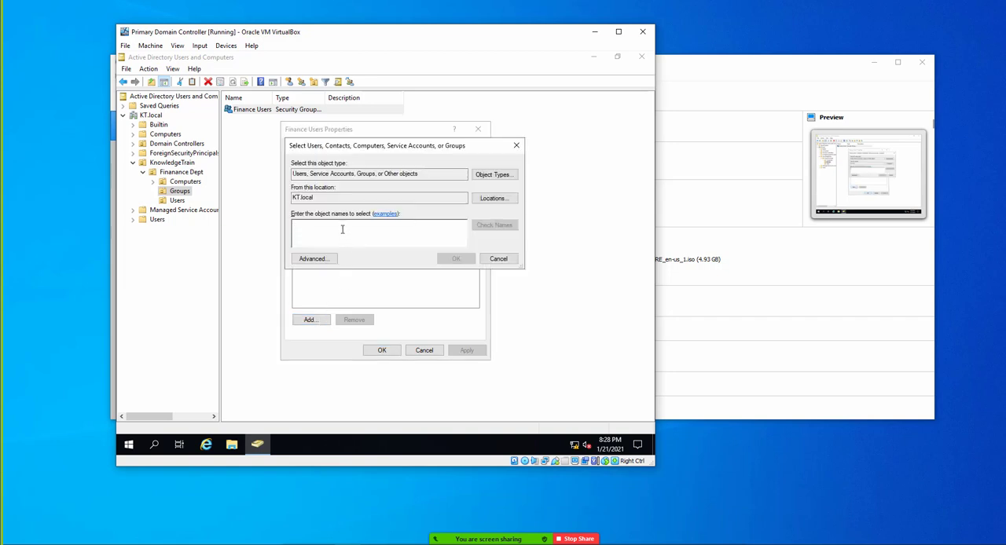
pyautogui.write('o')
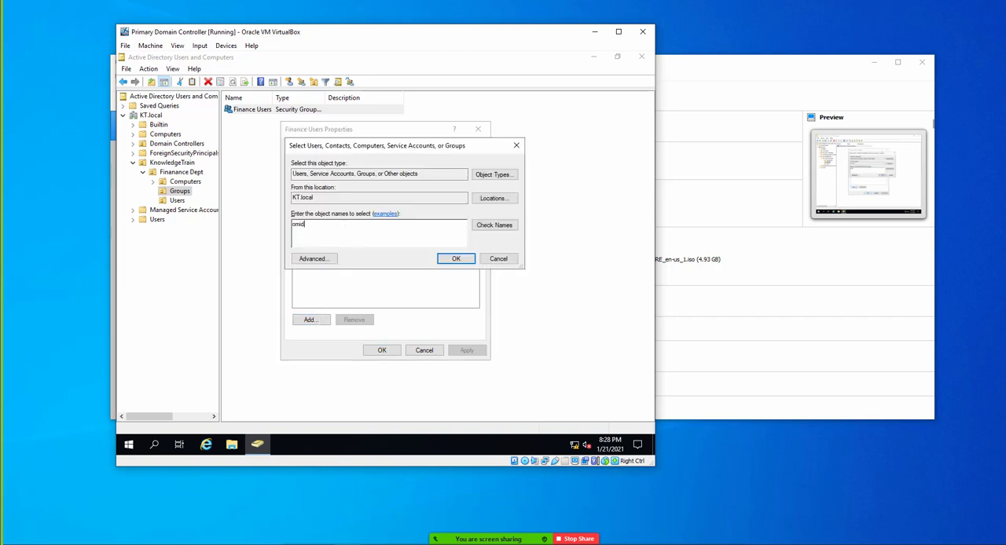
pyautogui.write('mid')
pyautogui.click(501, 227)
pyautogui.click(452, 260)
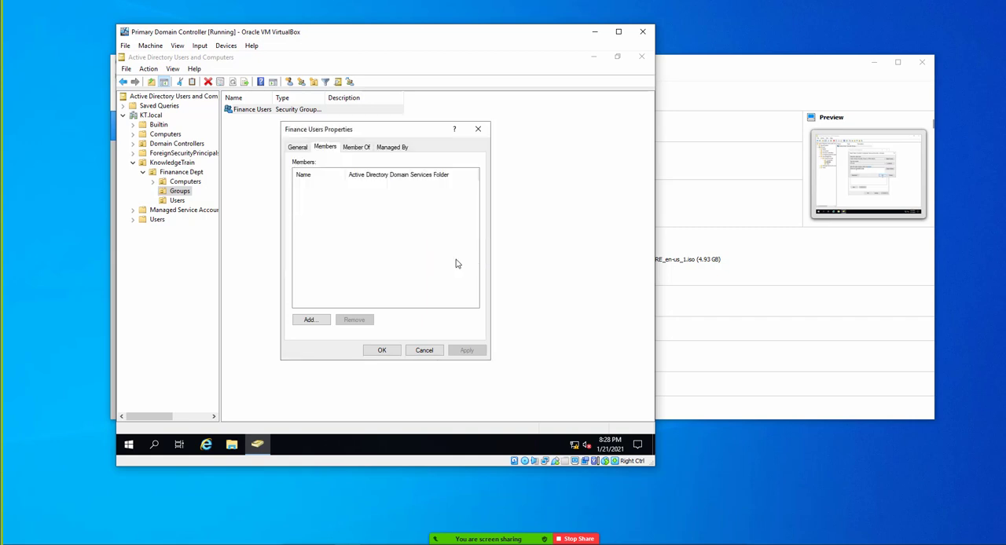
pyautogui.click(463, 350)
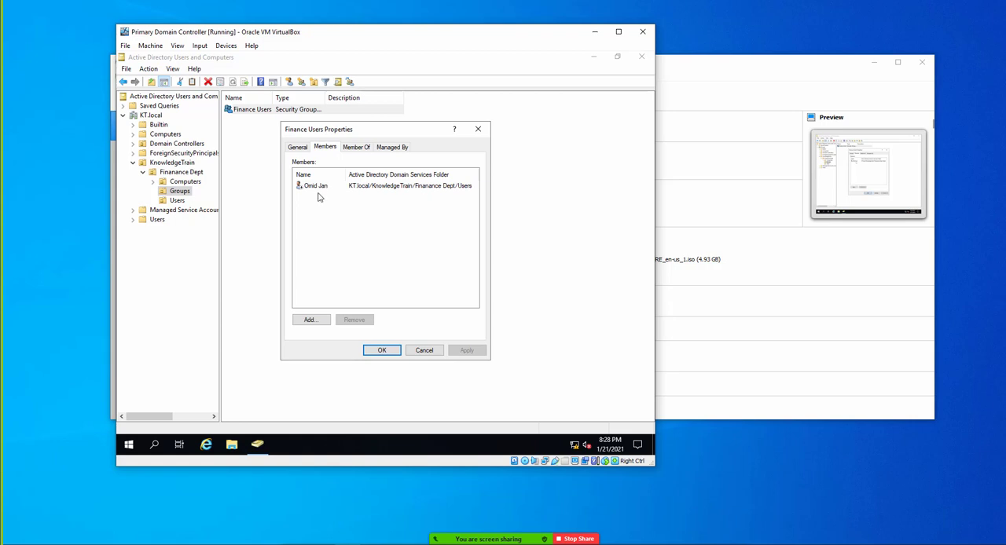
# - Make the Finance Users group a member of Backup Operators, found through an advanced search of the groups in KT.local
pyautogui.click(357, 150)
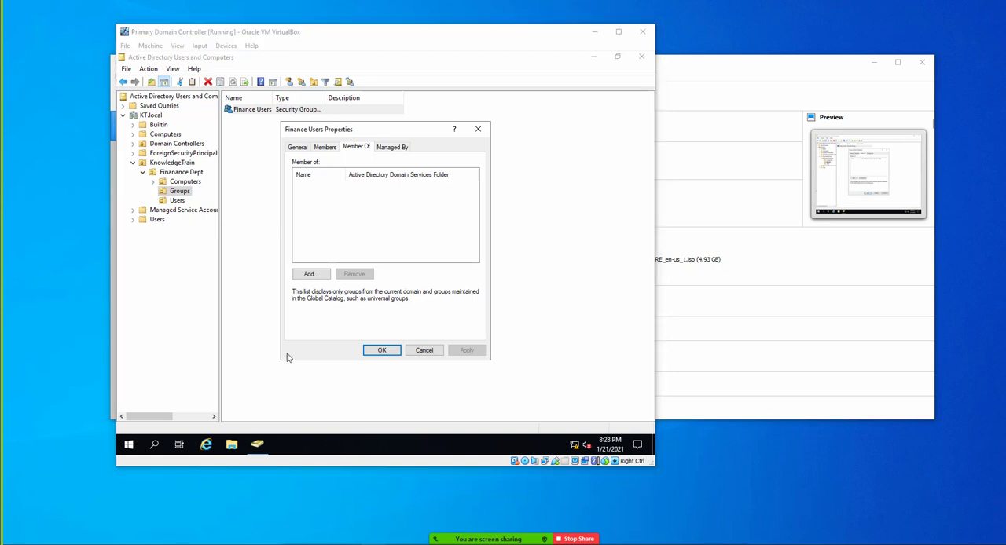
pyautogui.click(310, 273)
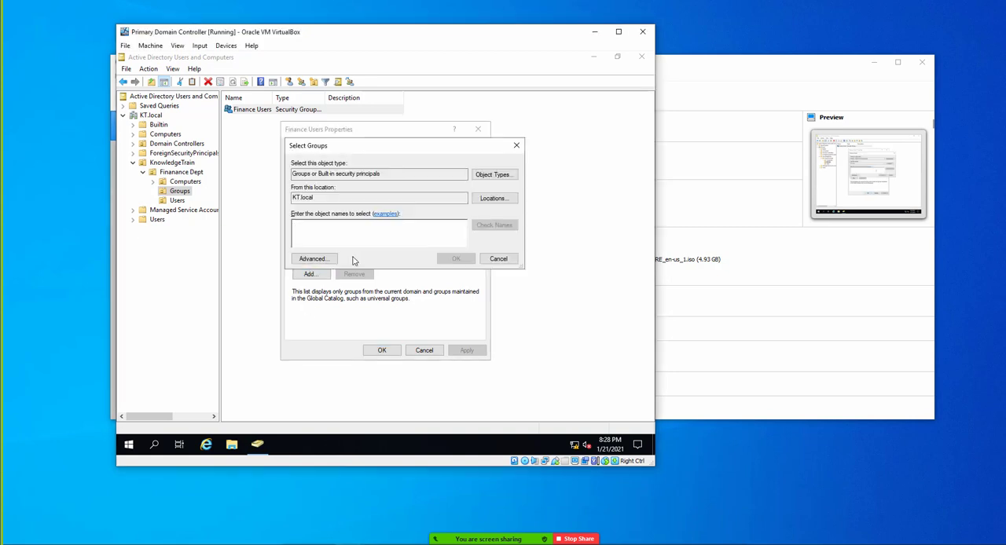
pyautogui.click(328, 259)
pyautogui.click(522, 236)
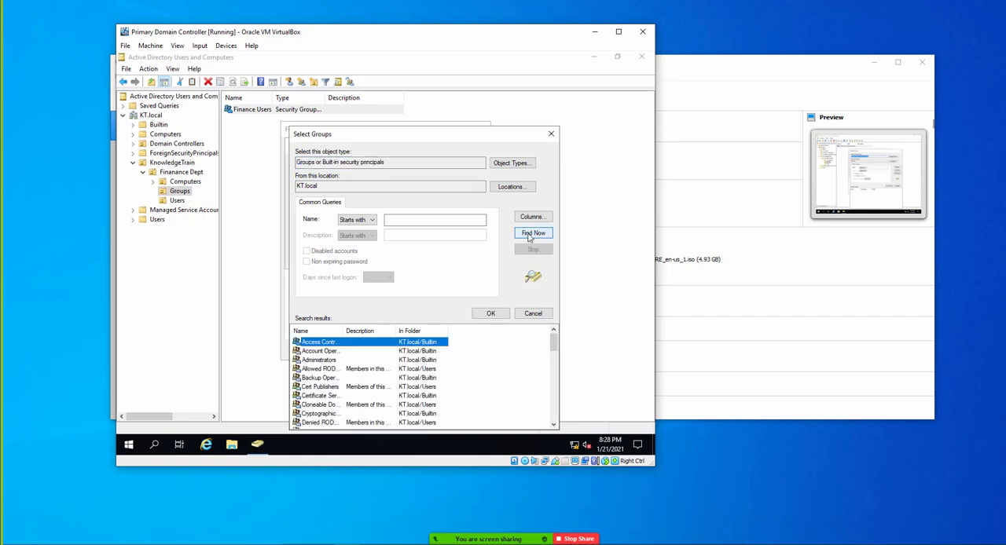
pyautogui.doubleClick(343, 331)
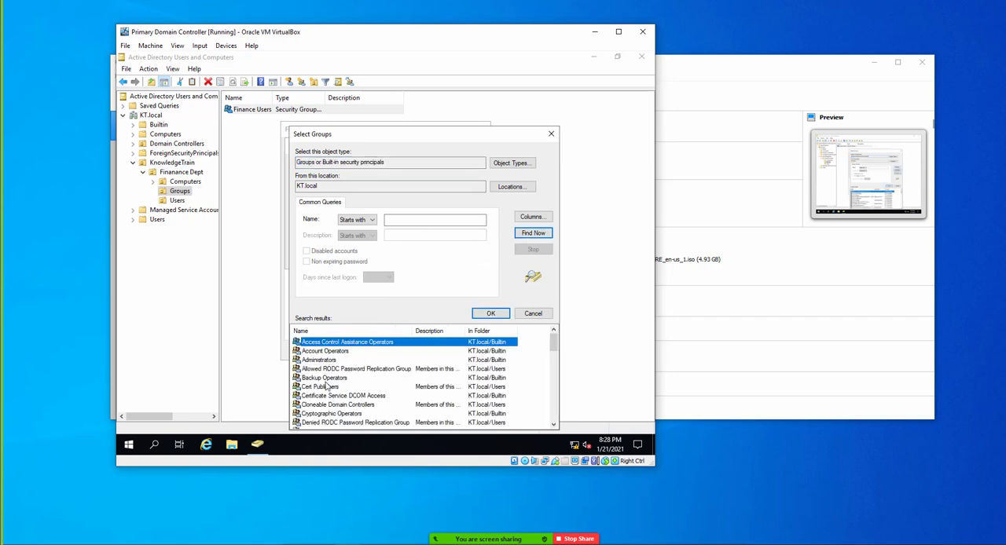
pyautogui.scroll(-1, 327, 389)
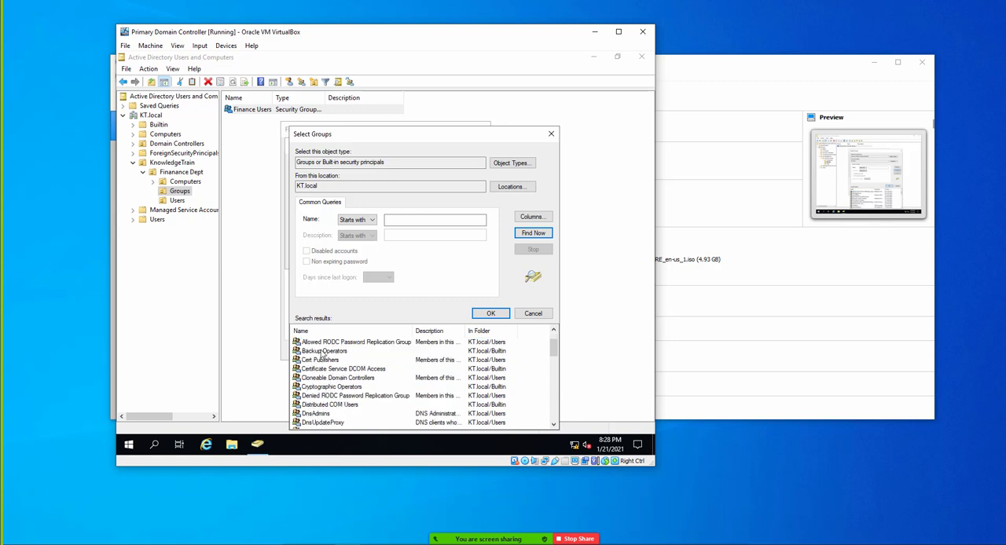
pyautogui.click(320, 351)
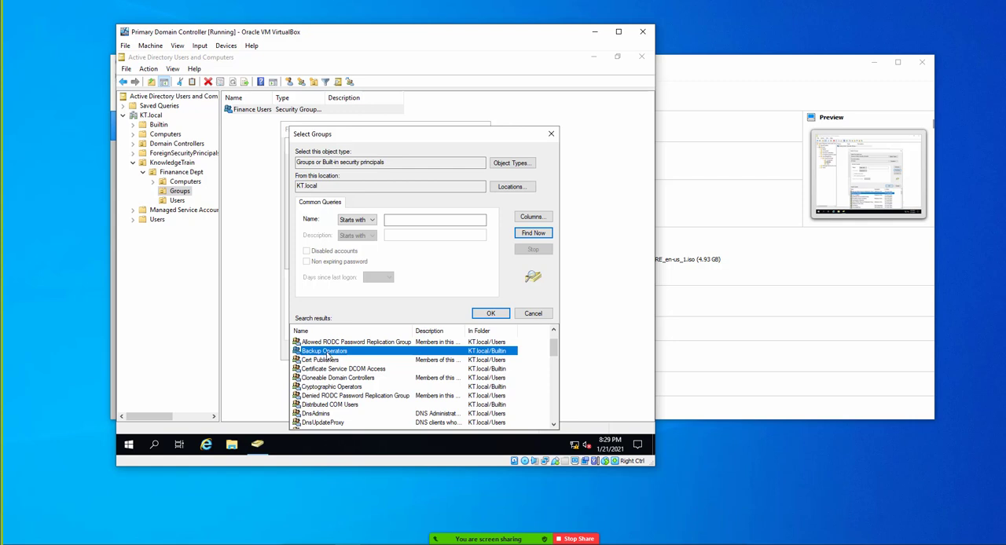
pyautogui.click(490, 314)
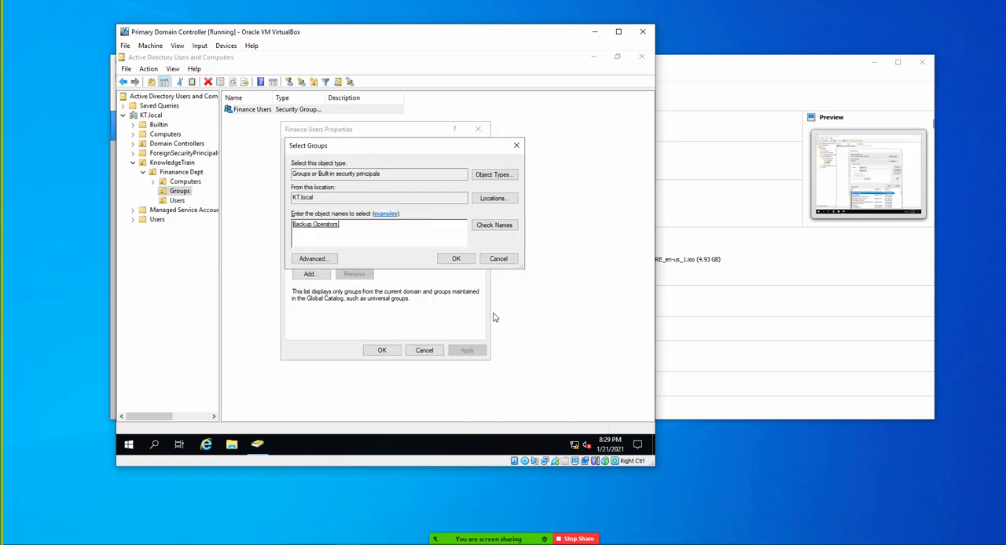
pyautogui.click(445, 258)
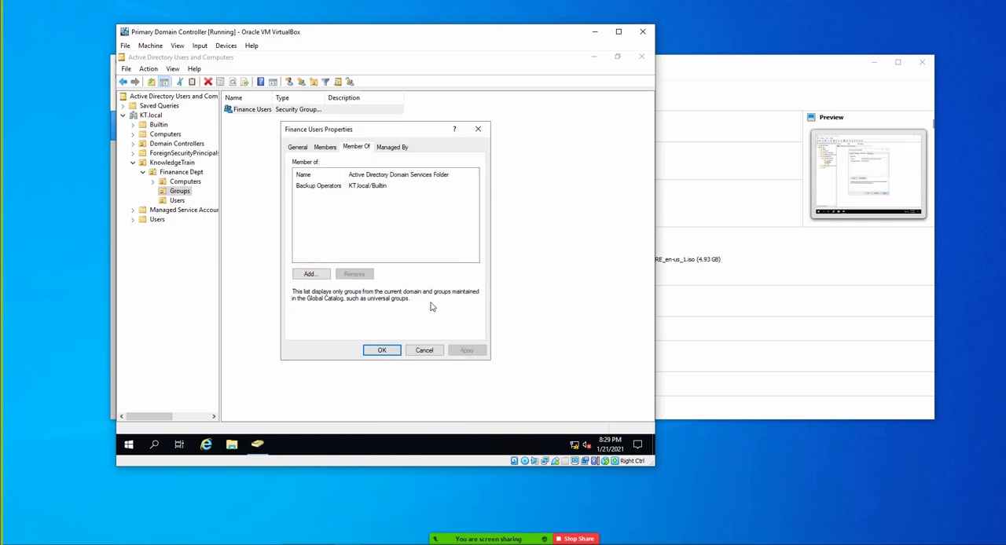
# - Review the Finance Users group's members, parent groups and general settings, and close its properties
pyautogui.click(325, 147)
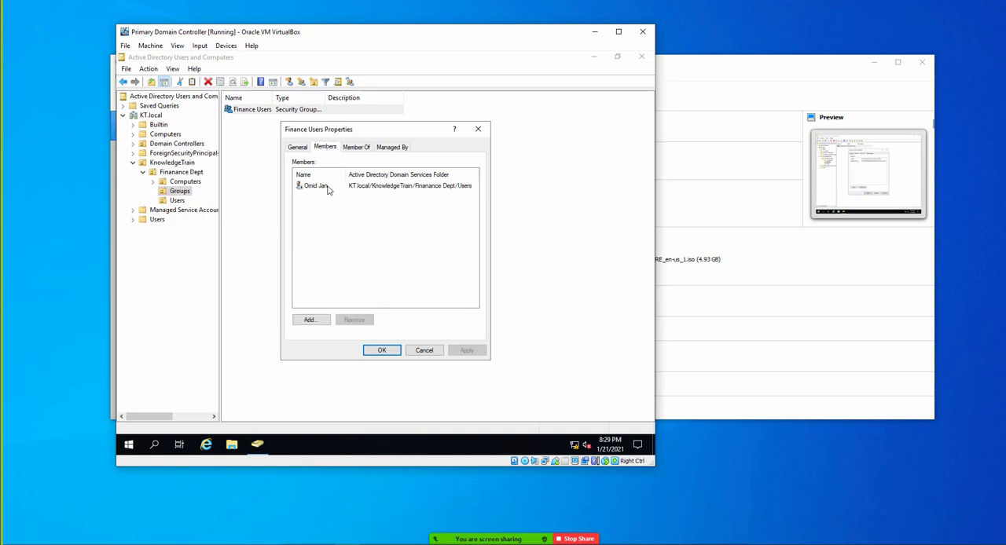
pyautogui.click(355, 147)
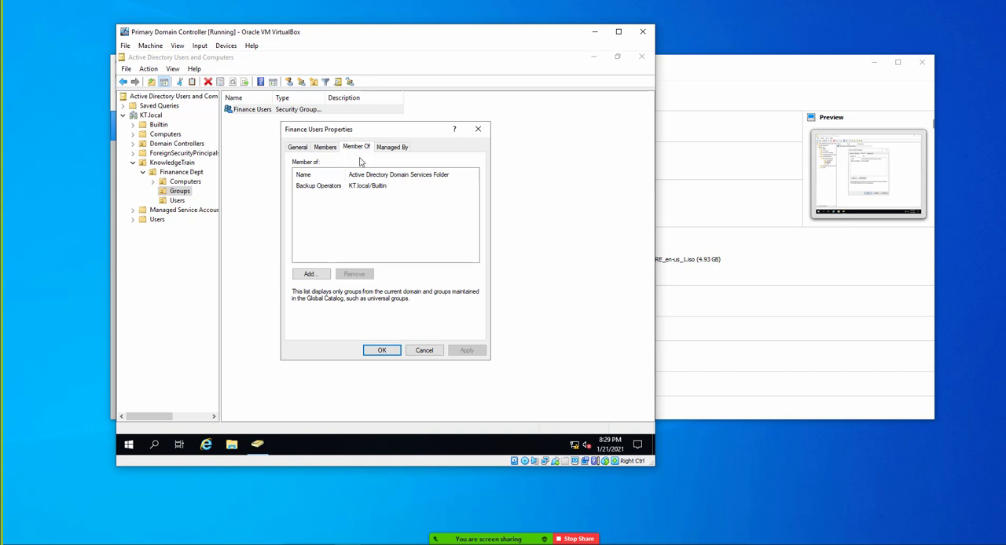
pyautogui.click(327, 148)
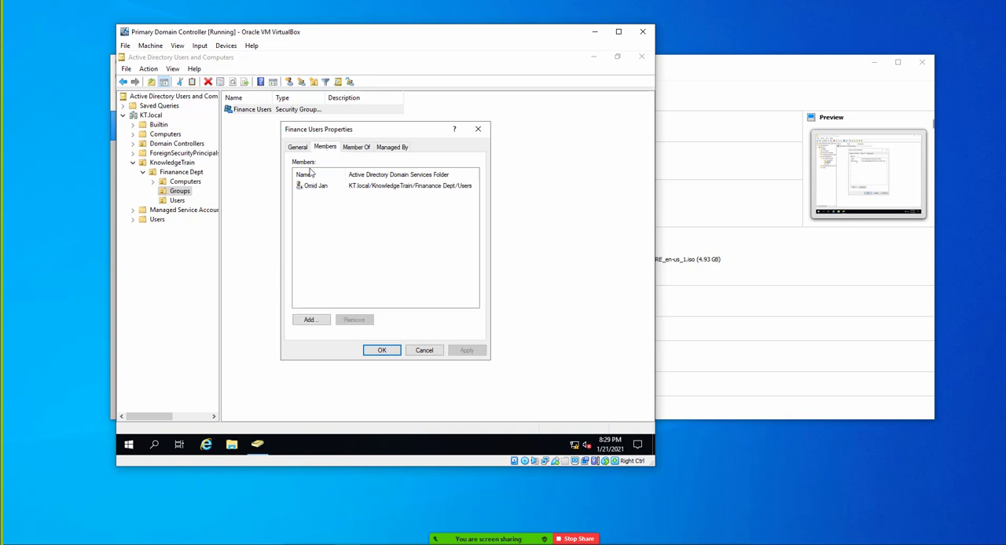
pyautogui.click(298, 148)
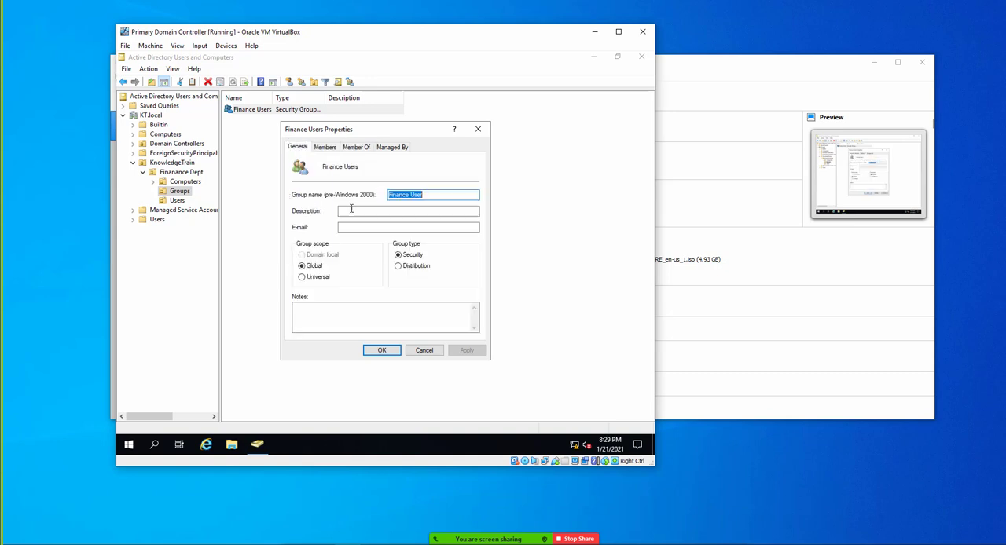
pyautogui.click(423, 351)
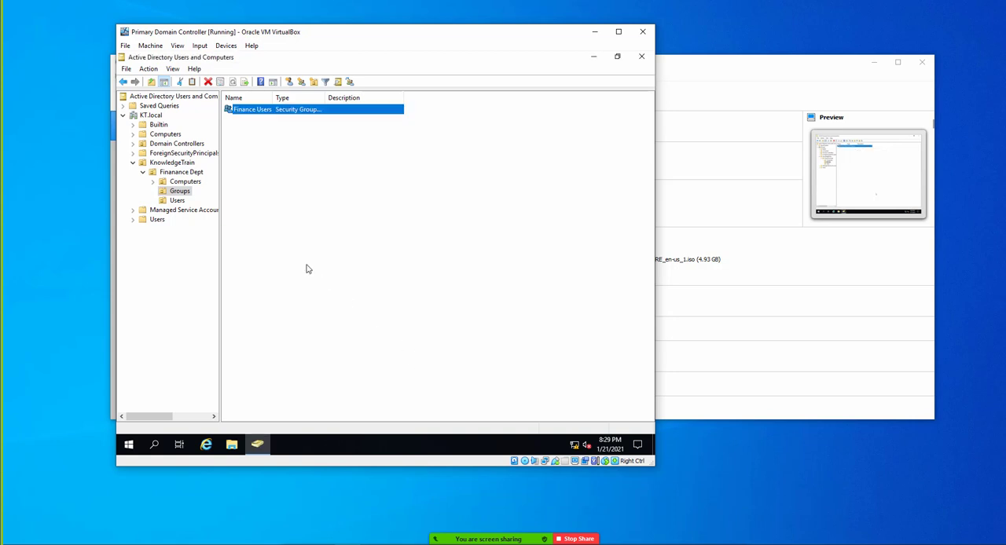
# - Enable the user account in the Finanance Dept Users unit and dismiss the confirmation
pyautogui.click(178, 201)
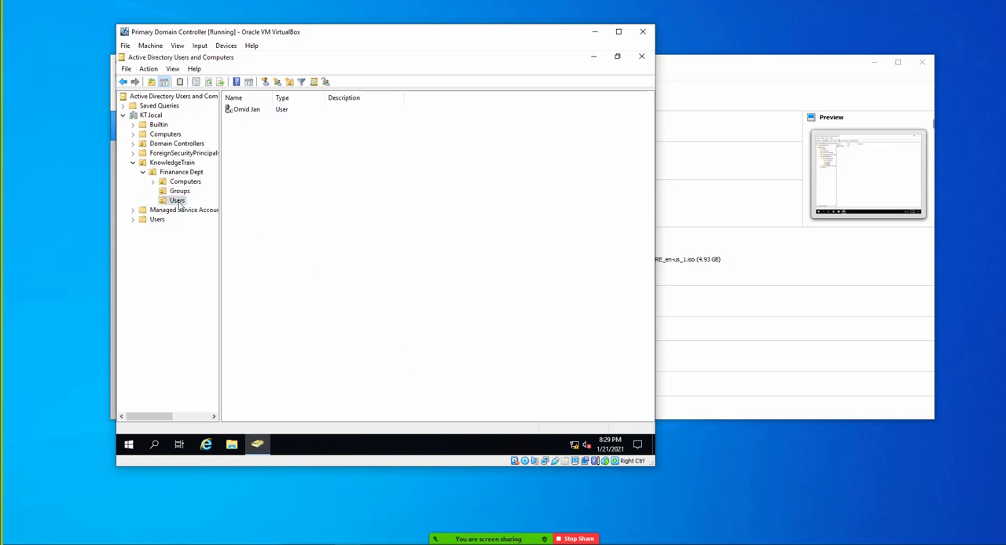
pyautogui.click(243, 111)
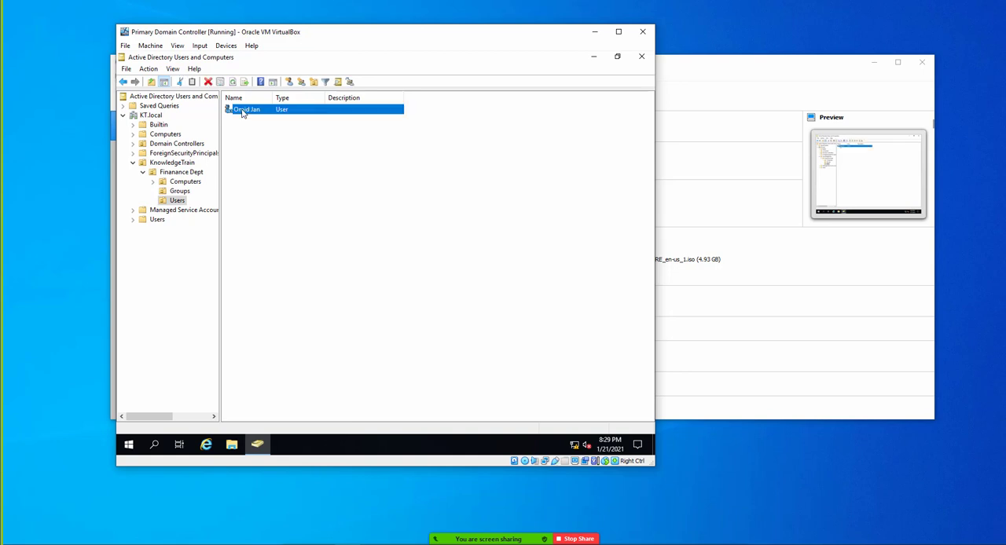
pyautogui.rightClick(242, 112)
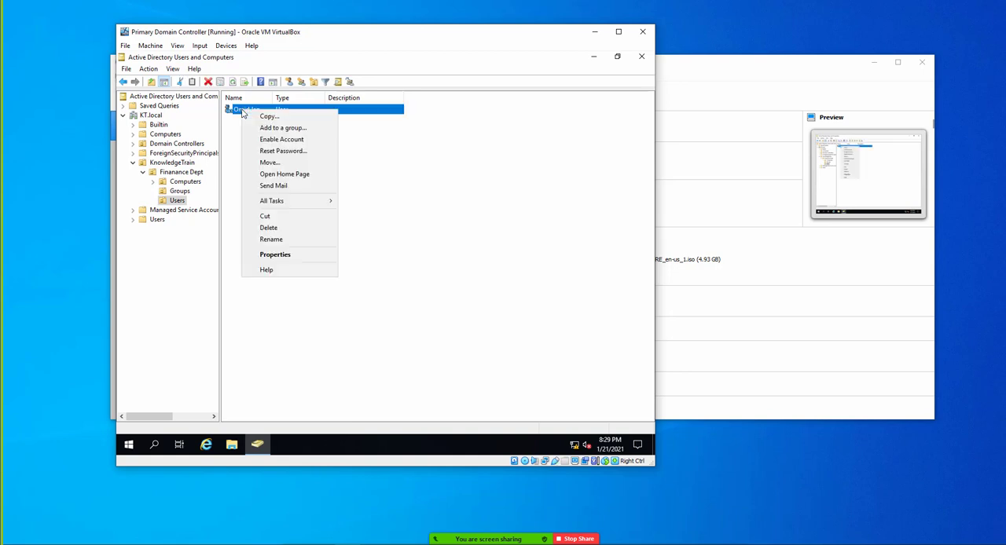
pyautogui.click(229, 127)
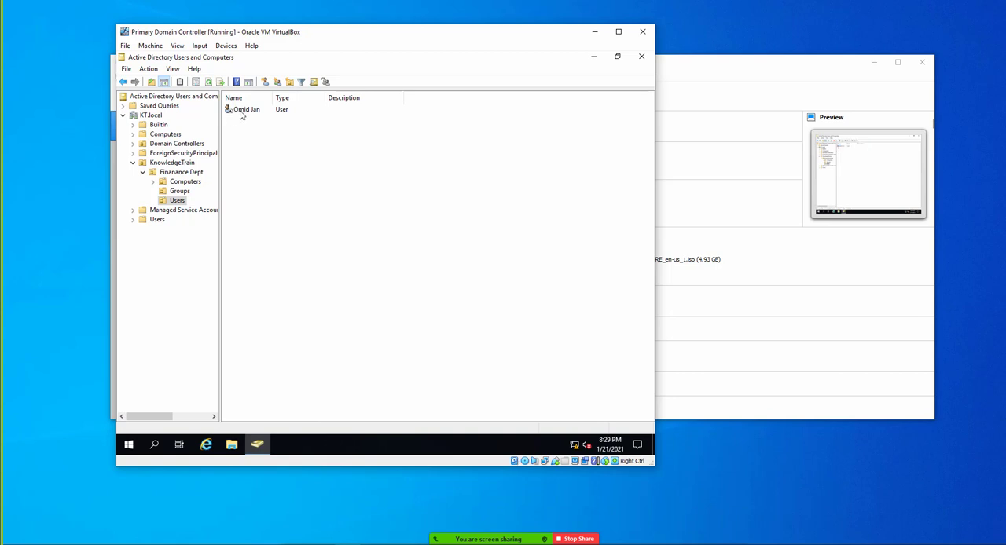
pyautogui.rightClick(243, 112)
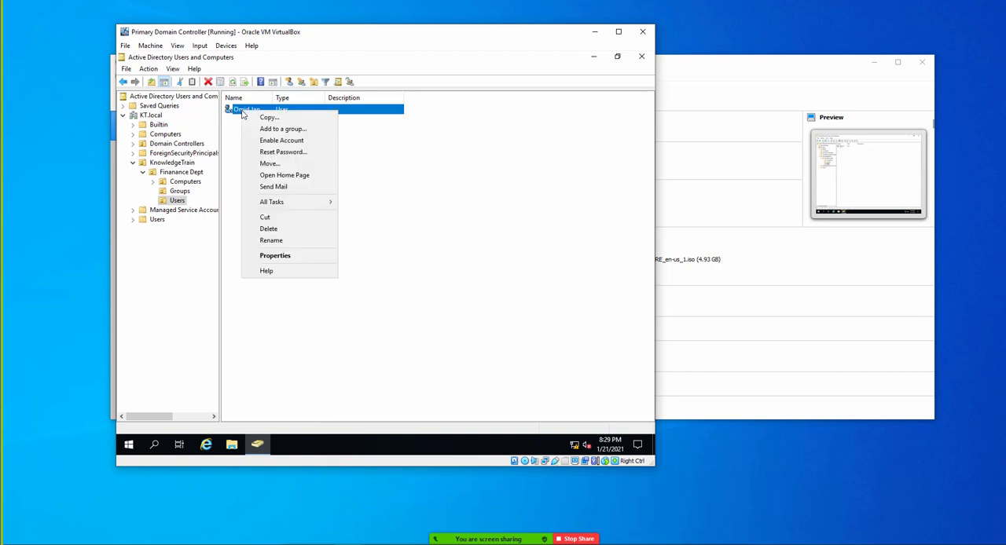
pyautogui.click(279, 142)
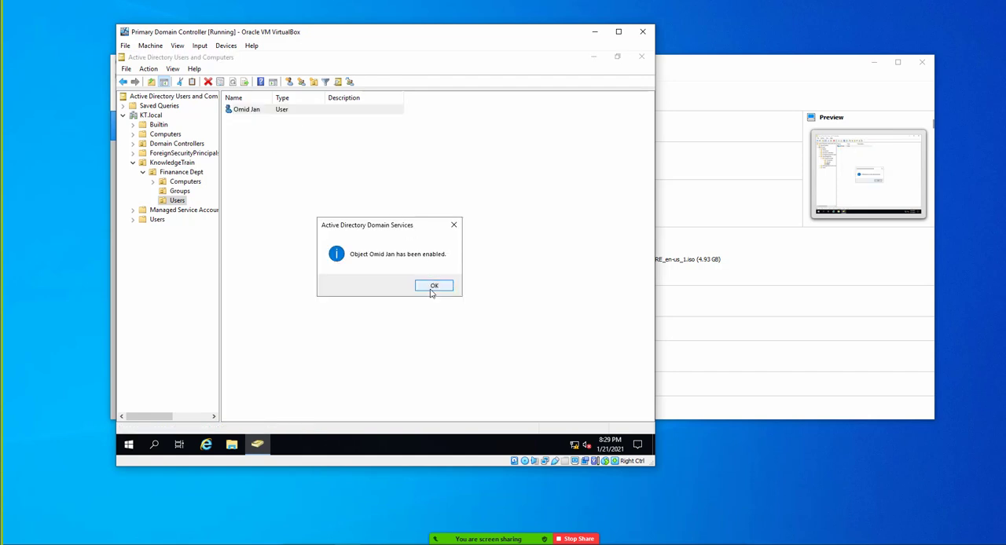
pyautogui.click(433, 287)
# - Add the user account in the Finanance Dept Users unit to the finance group and dismiss the confirmation
pyautogui.rightClick(255, 112)
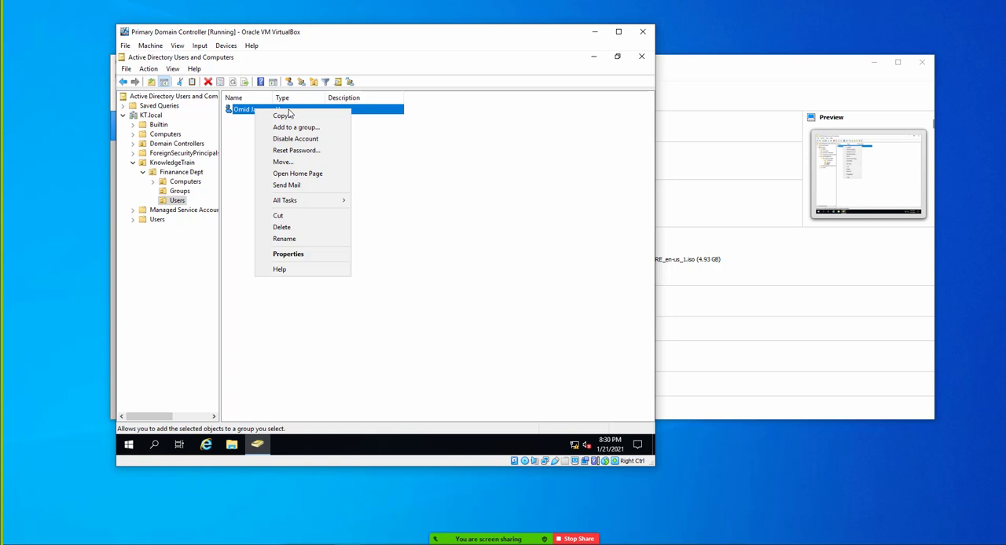
pyautogui.click(178, 191)
pyautogui.click(180, 201)
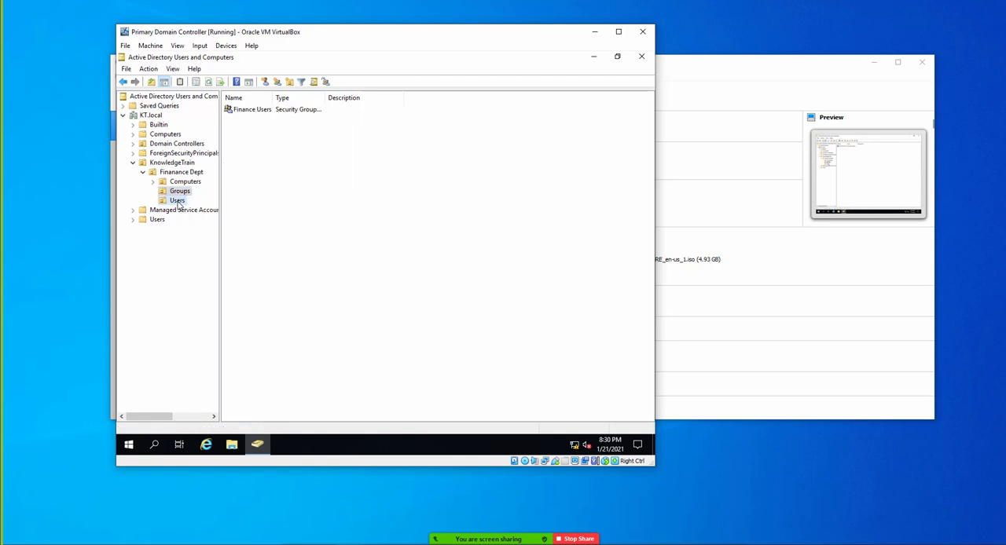
pyautogui.rightClick(254, 111)
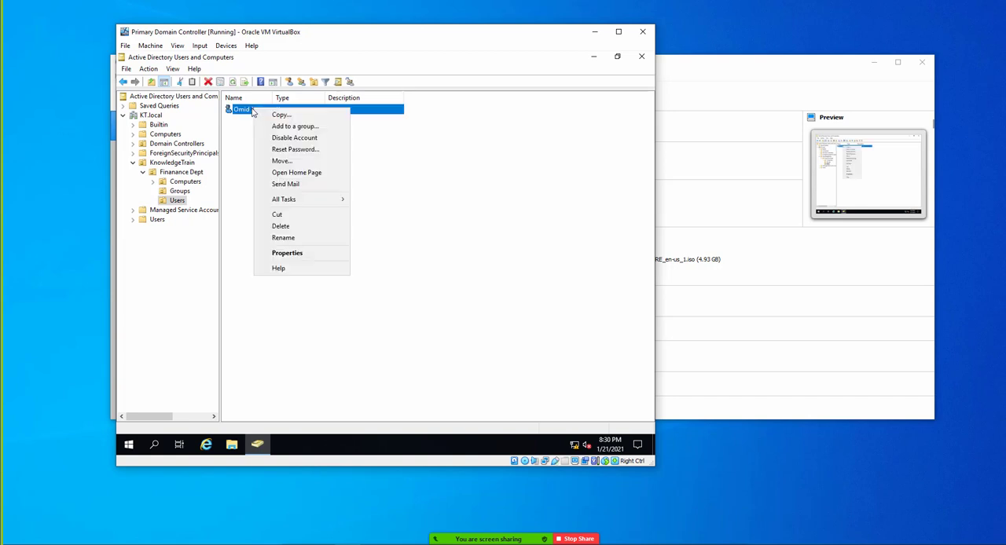
pyautogui.click(286, 128)
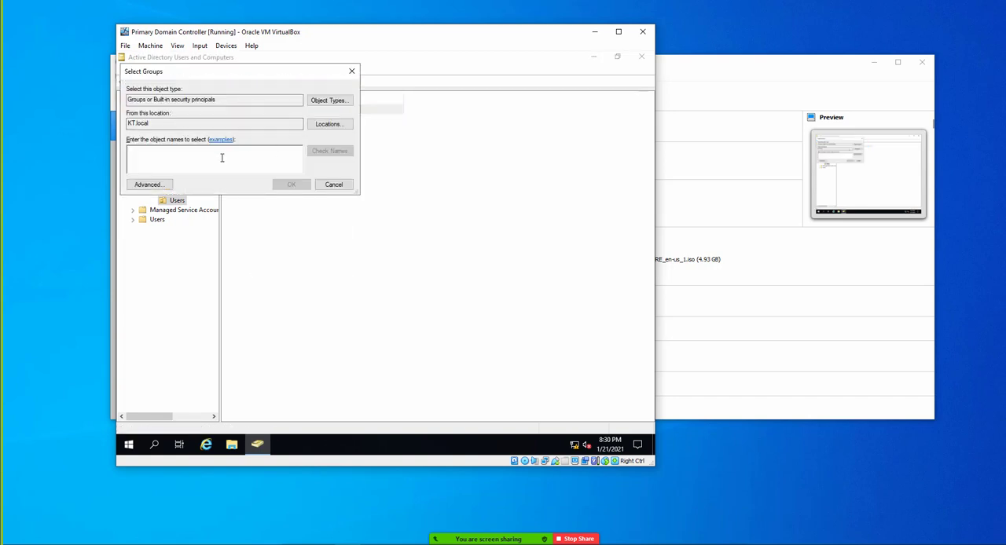
pyautogui.write('financ')
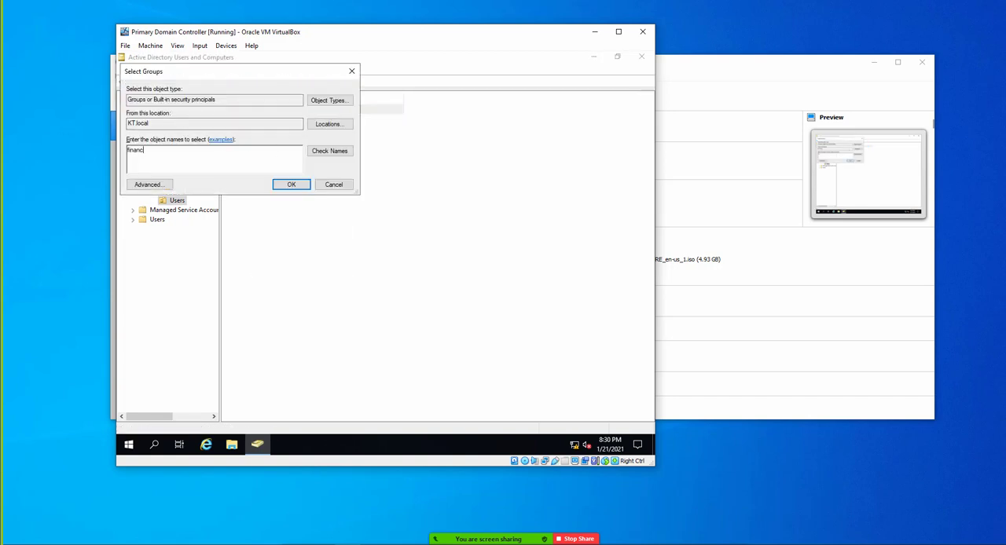
pyautogui.press('Return')
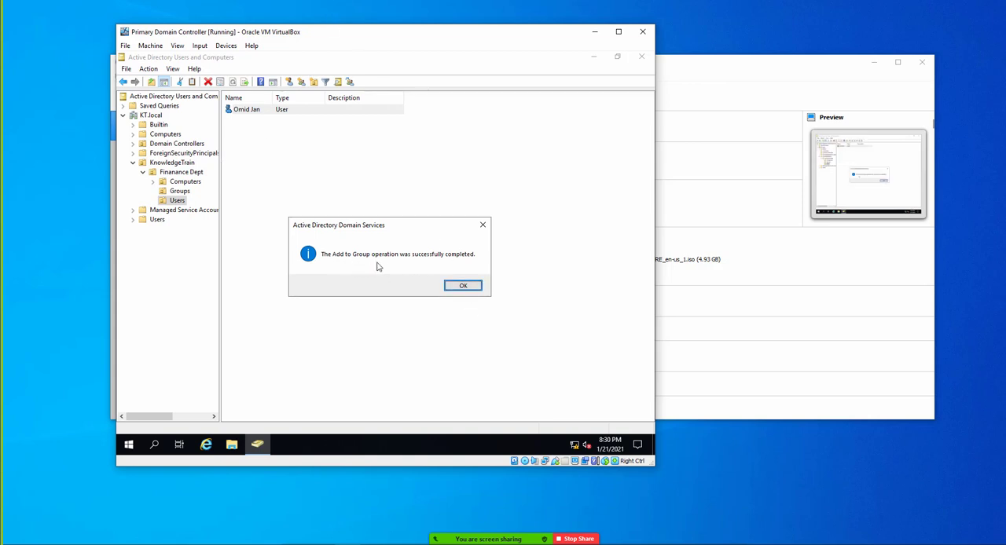
pyautogui.click(463, 286)
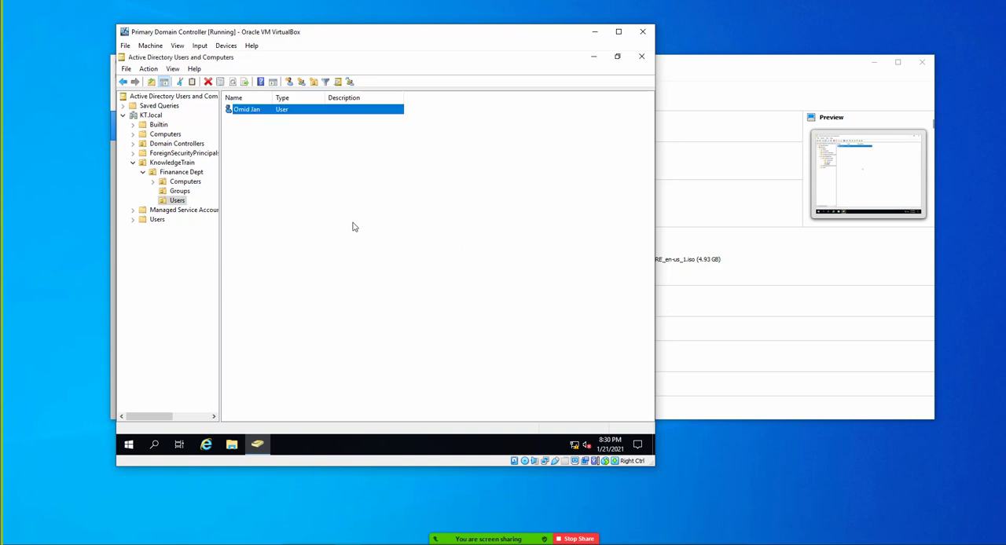
# - Open the password reset form for the user account in the Finanance Dept Users unit
pyautogui.click(270, 154)
pyautogui.click(256, 109)
pyautogui.rightClick(255, 109)
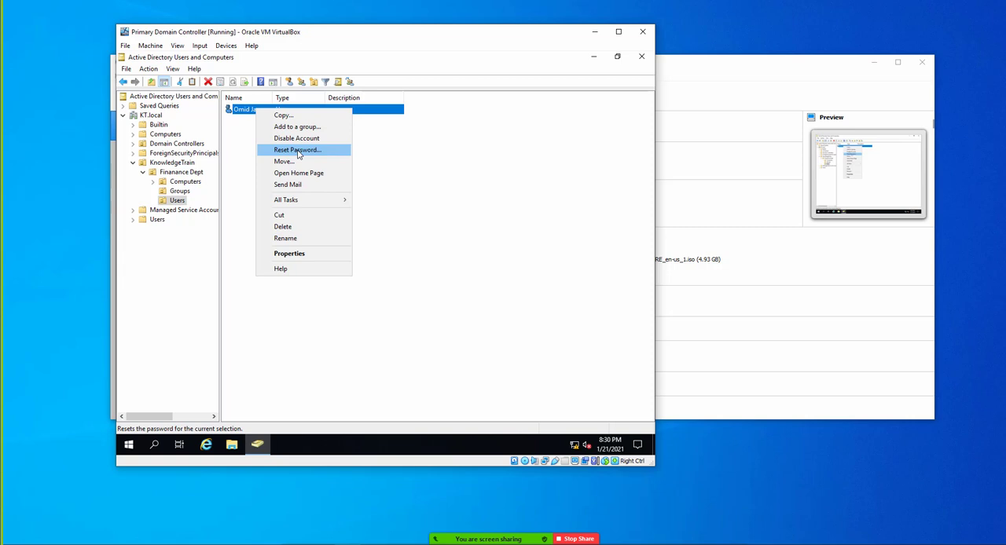
pyautogui.rightClick(246, 110)
pyautogui.click(281, 151)
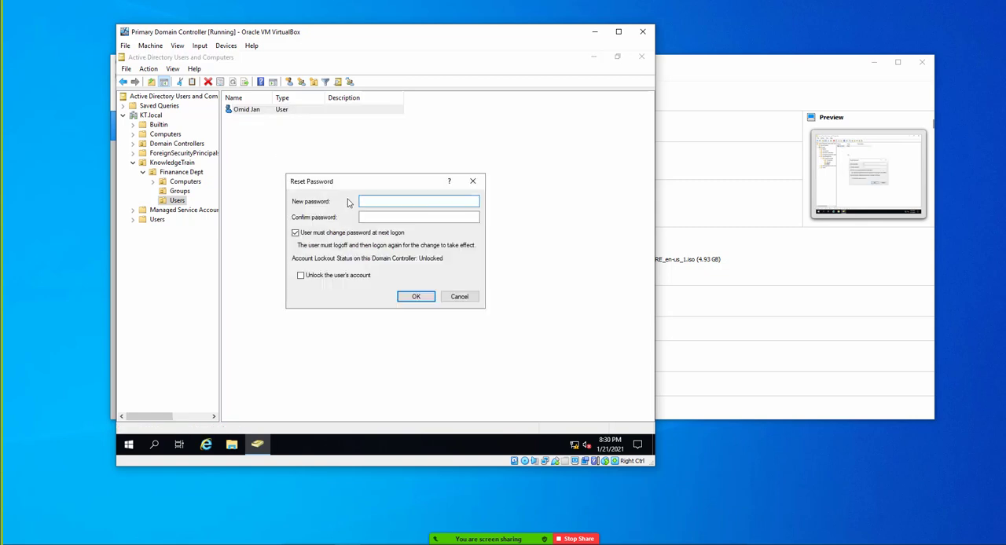
# - Try to reset the account password by entering it in the new and confirm password fields and submitting
pyautogui.write('P@s')
pyautogui.press('BackSpace')
pyautogui.press('BackSpace')
pyautogui.press('BackSpace')
pyautogui.write('•••••••••••')
pyautogui.press('Tab')
pyautogui.write('••••••••')
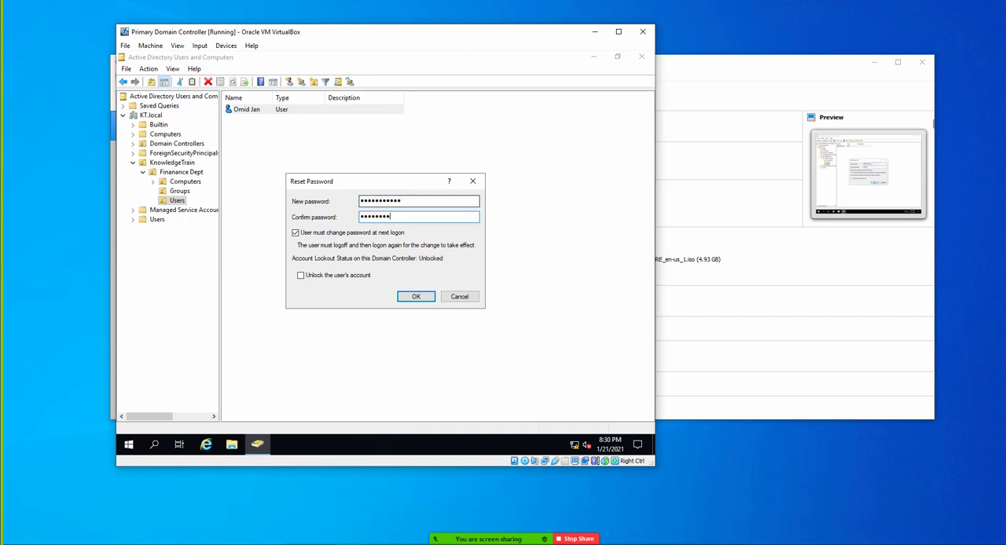
pyautogui.write('•••')
pyautogui.click(409, 297)
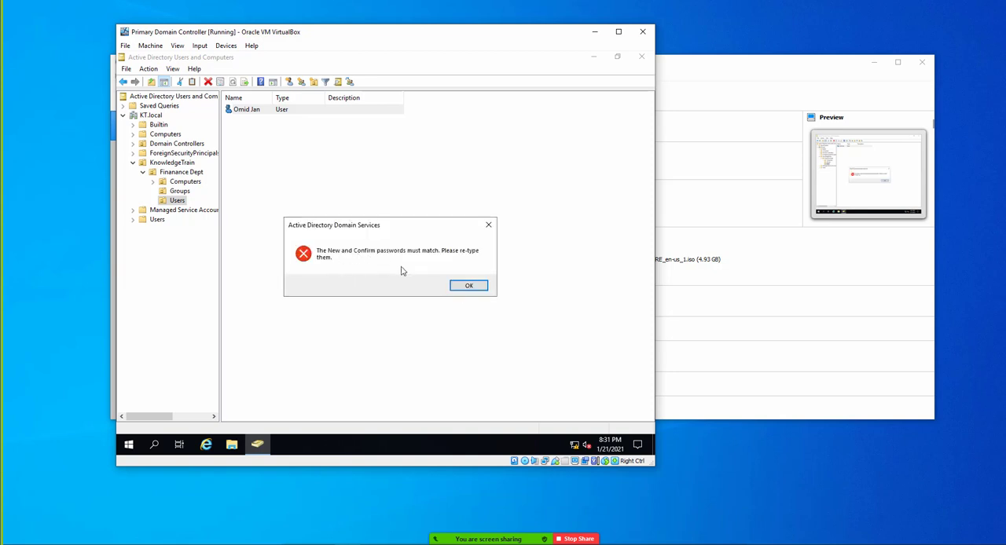
pyautogui.click(469, 286)
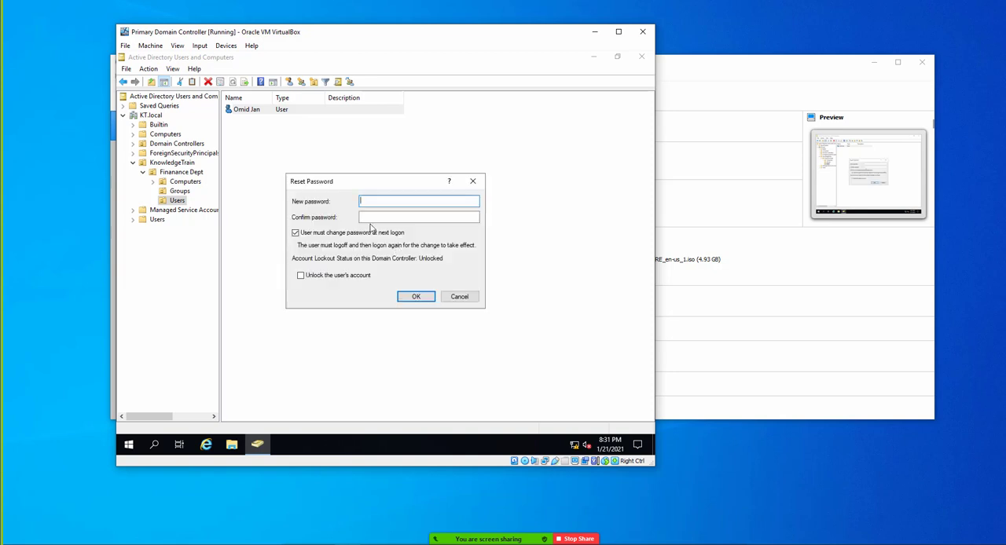
# - Enter the new account password again in both password fields and complete the reset
pyautogui.write('••••••••••••')
pyautogui.press('Tab')
pyautogui.write('••••••••••••')
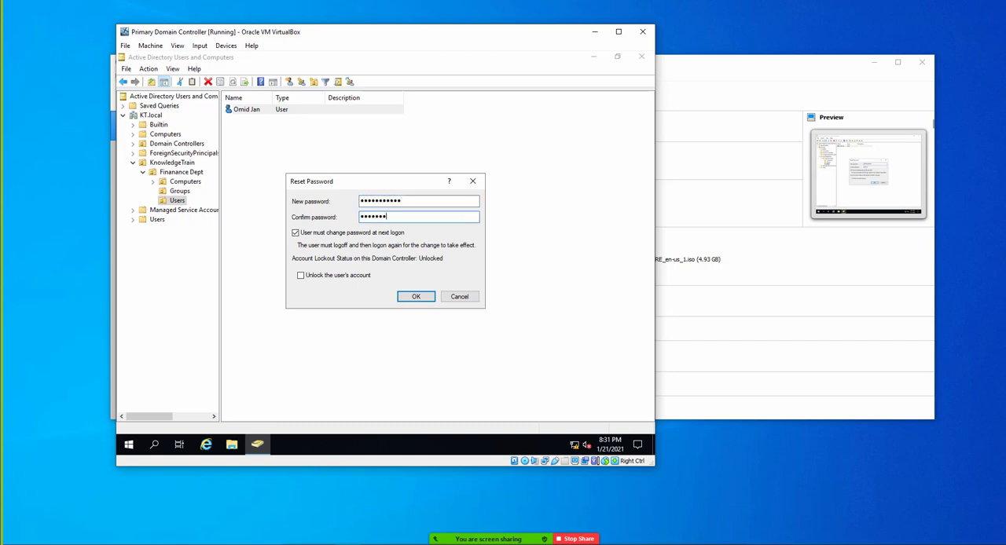
pyautogui.press('Return')
pyautogui.press('Return')
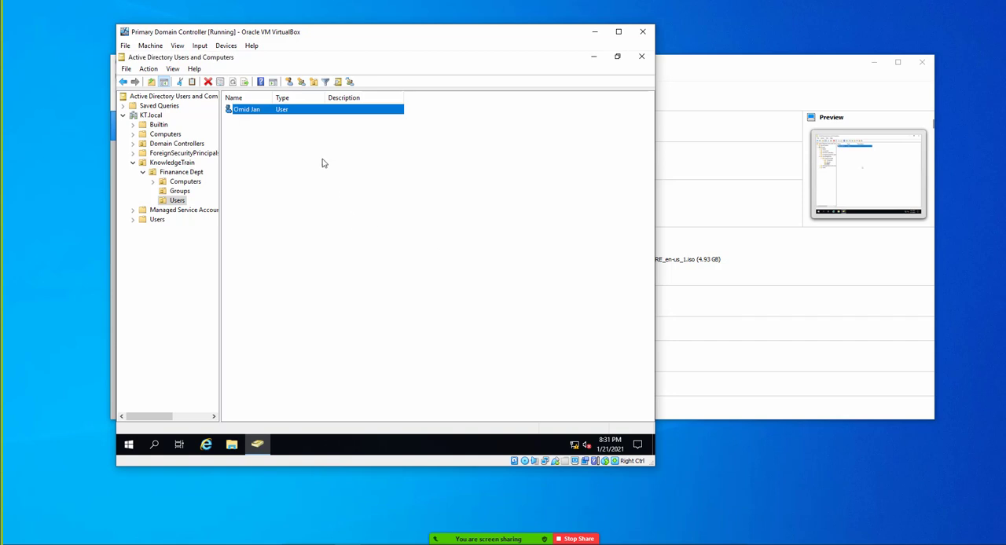
# - Create an organizational unit named HR inside KnowledgeTrain
pyautogui.rightClick(253, 113)
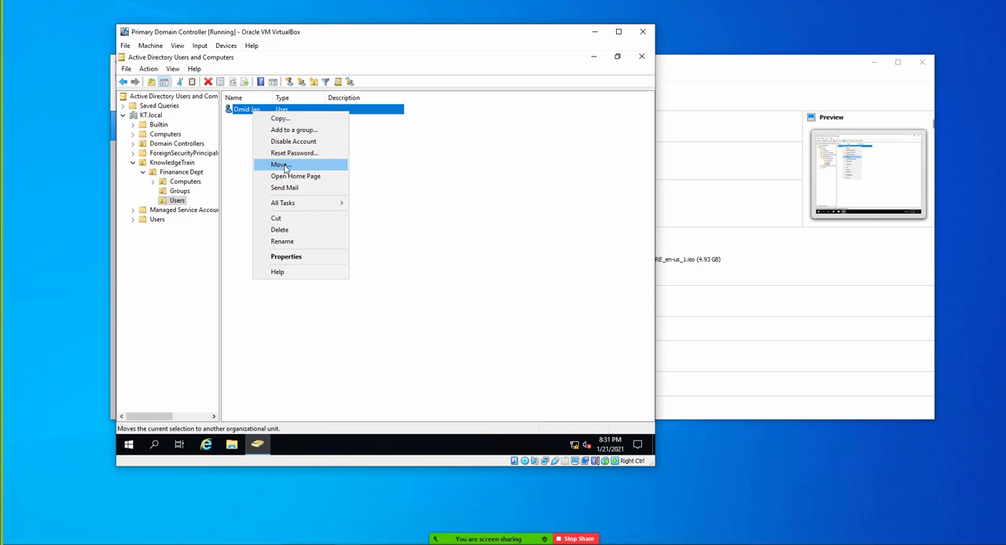
pyautogui.click(235, 202)
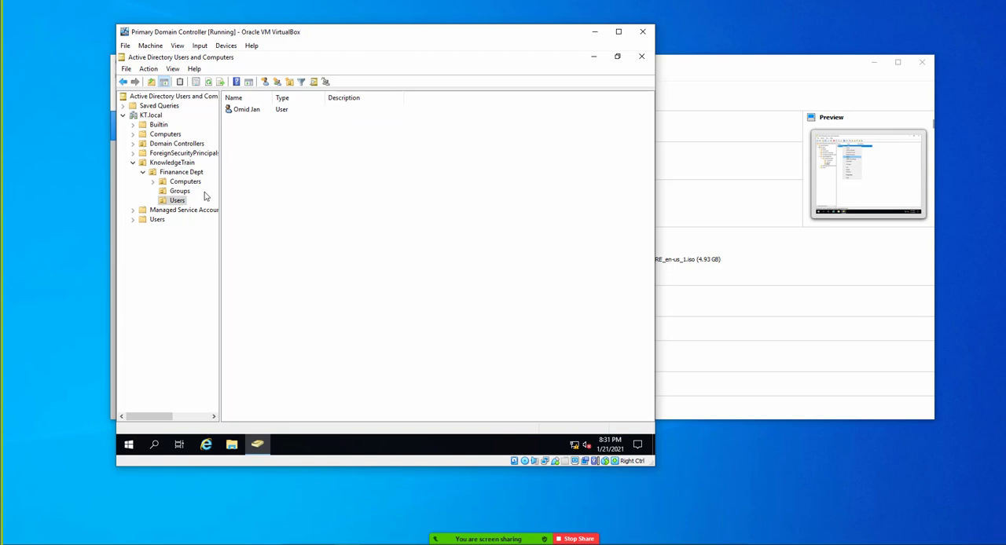
pyautogui.click(173, 164)
pyautogui.click(289, 82)
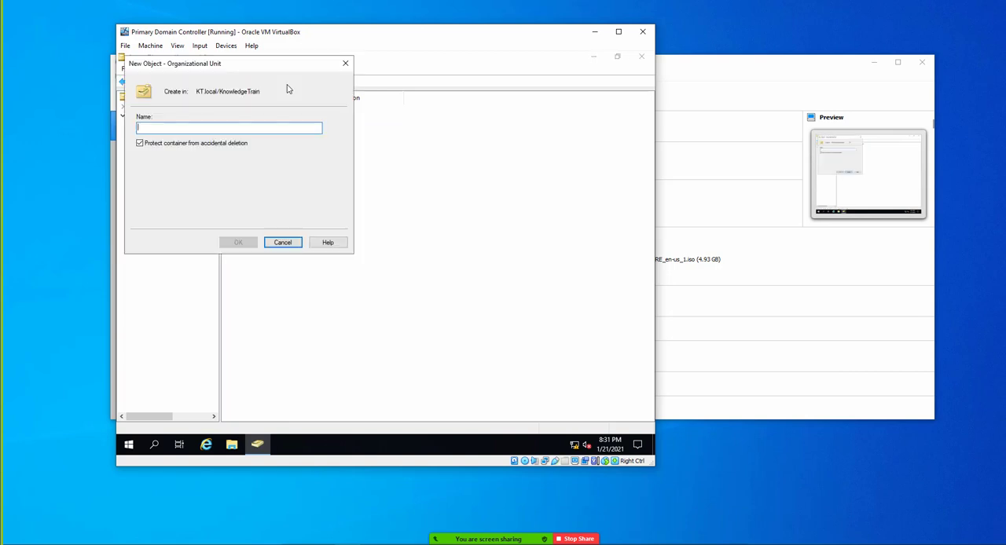
pyautogui.write('HR')
pyautogui.press('Return')
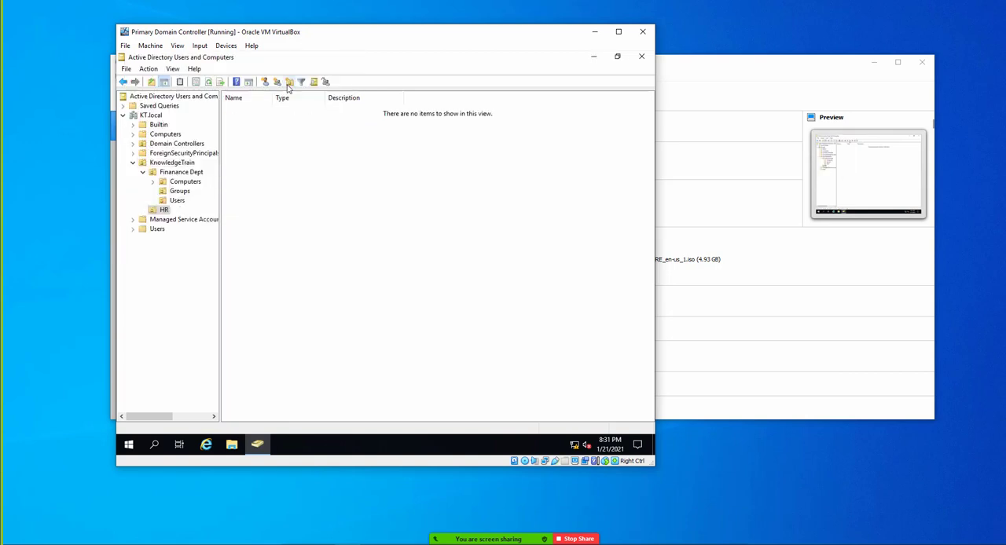
# - Move the user account from the Finanance Dept Users unit into the HR unit and view HR's contents
pyautogui.click(177, 202)
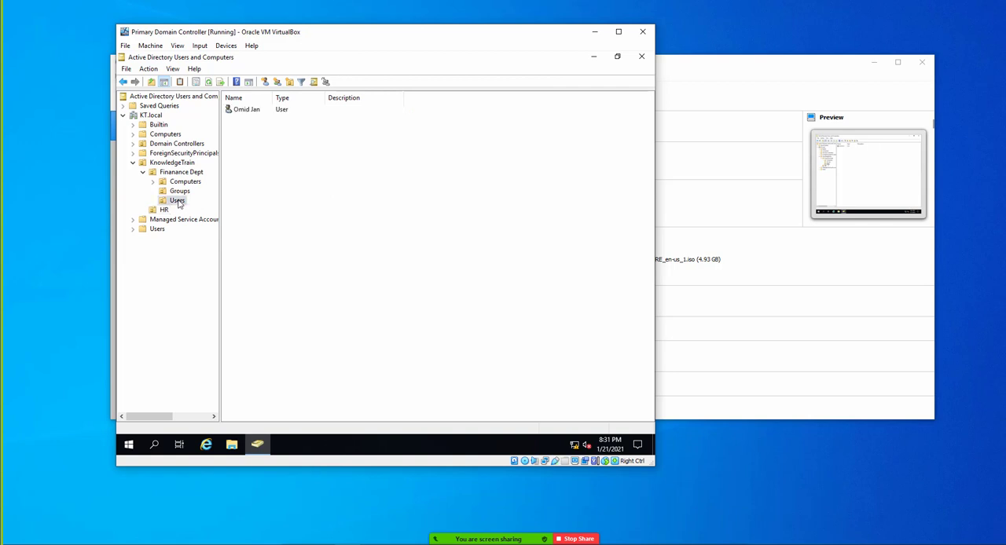
pyautogui.click(247, 111)
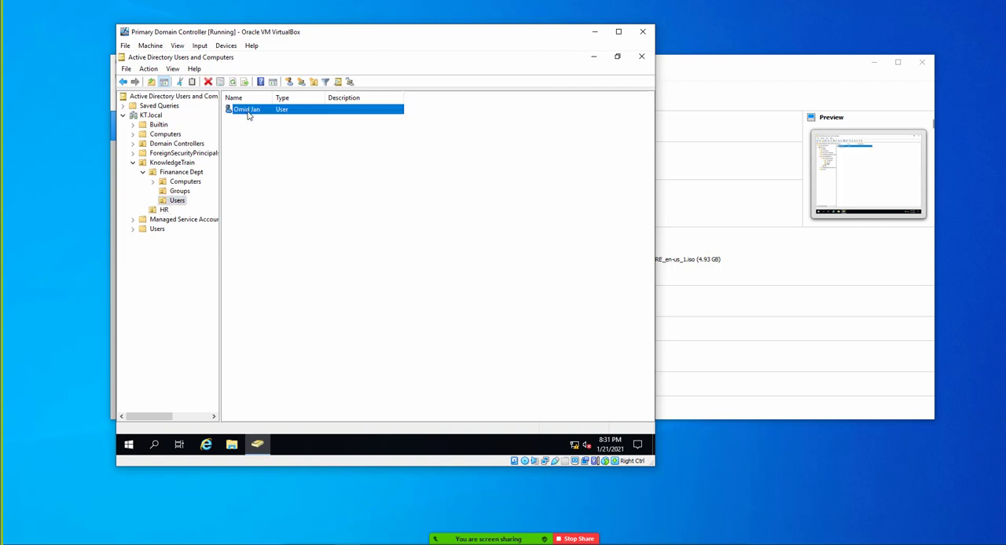
pyautogui.rightClick(248, 115)
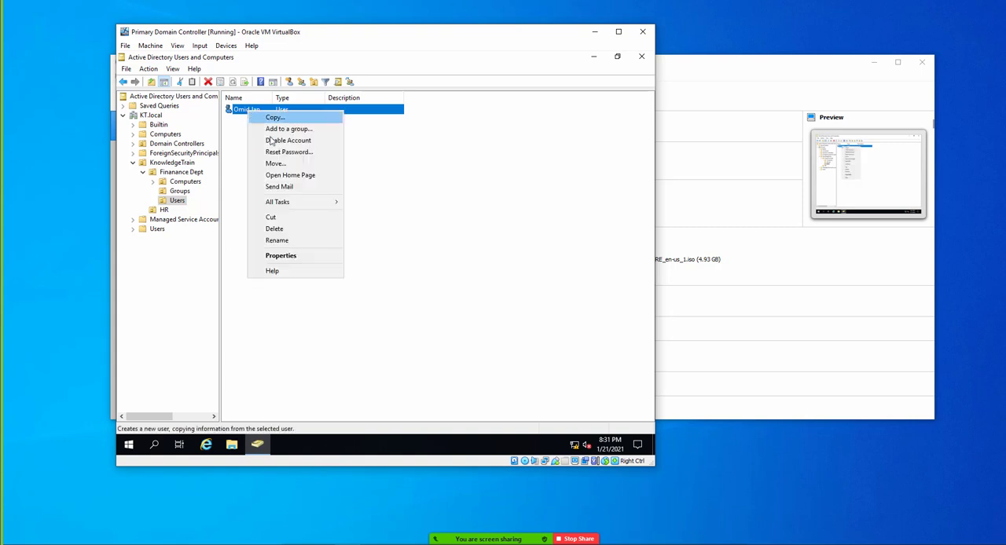
pyautogui.click(283, 166)
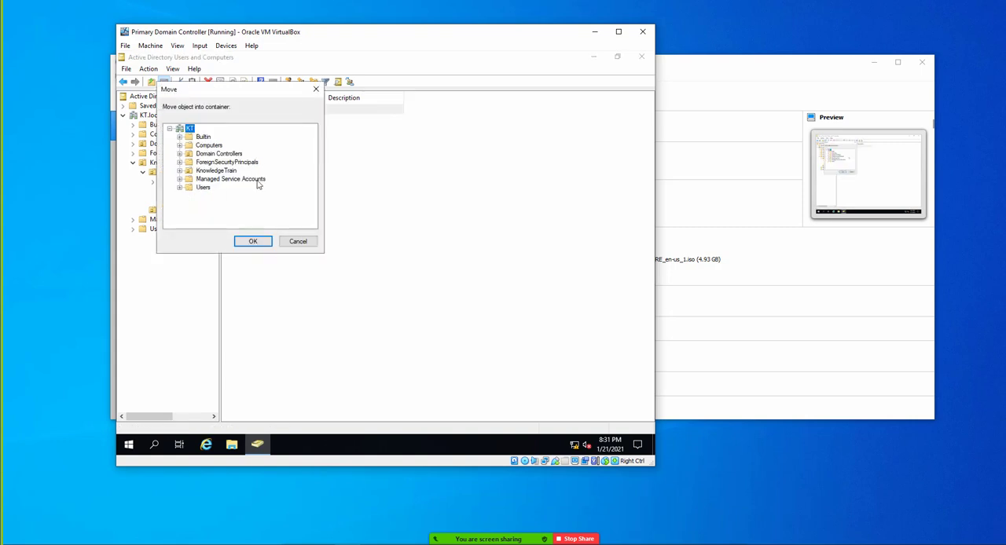
pyautogui.doubleClick(210, 172)
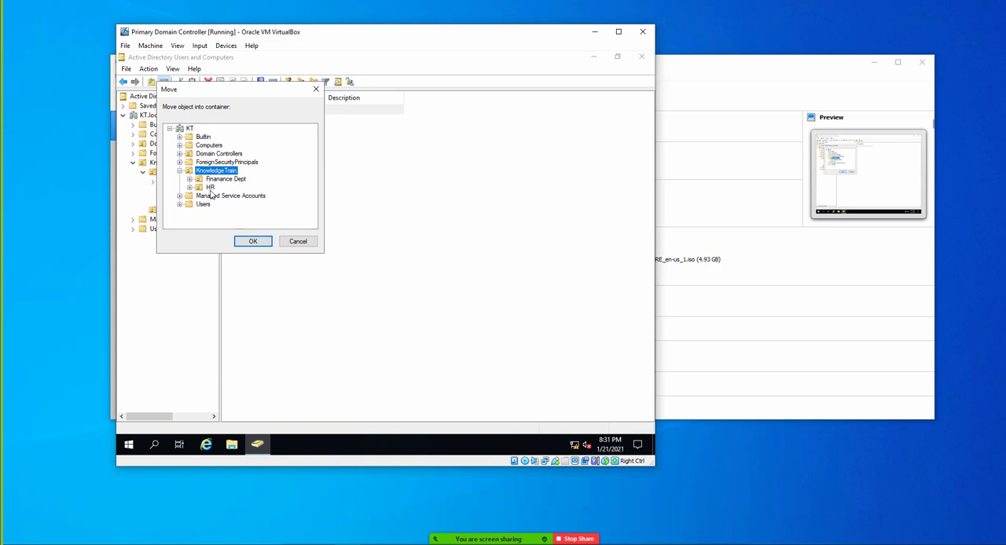
pyautogui.click(210, 188)
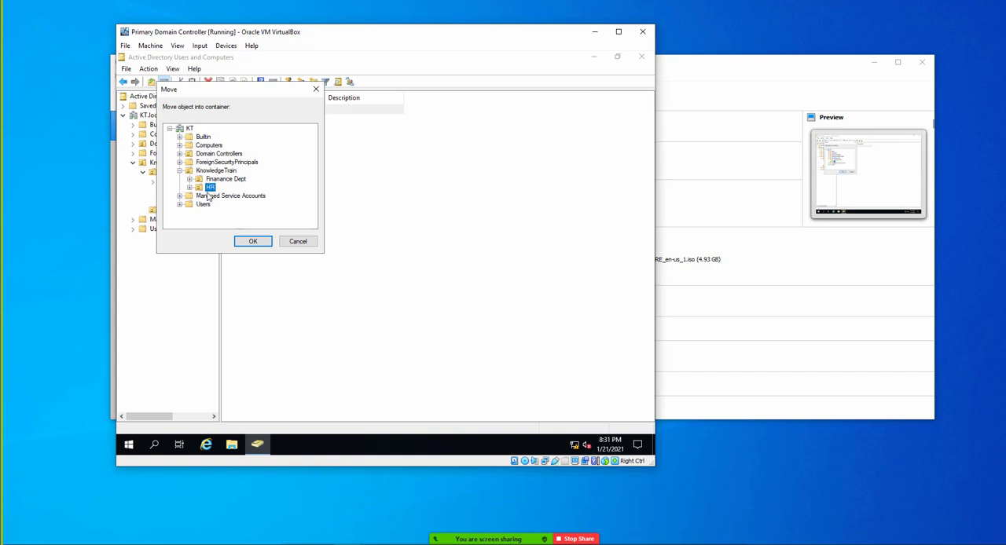
pyautogui.click(252, 241)
pyautogui.click(164, 210)
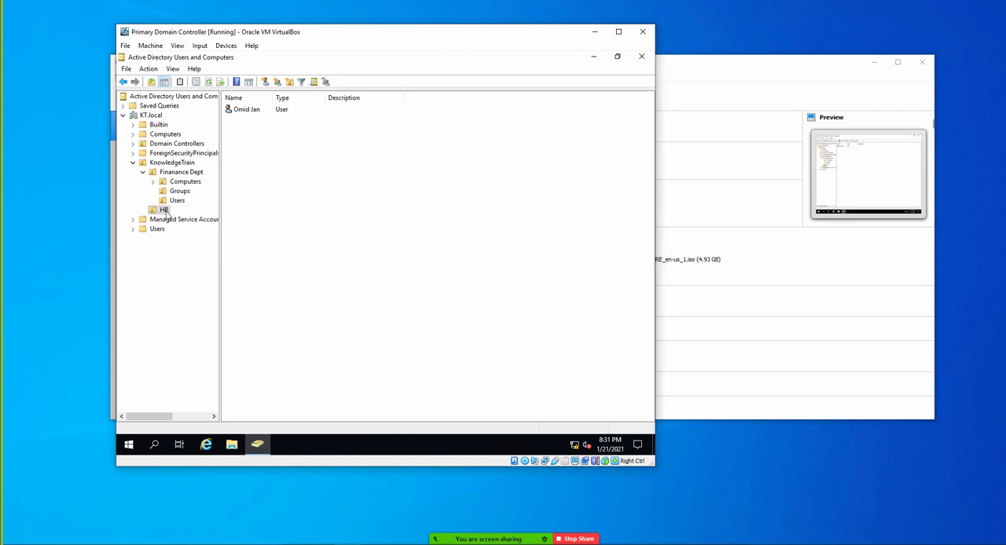
# - Move the user account from HR back into the Users unit of Finanance Dept and view that unit's contents
pyautogui.click(246, 110)
pyautogui.rightClick(248, 110)
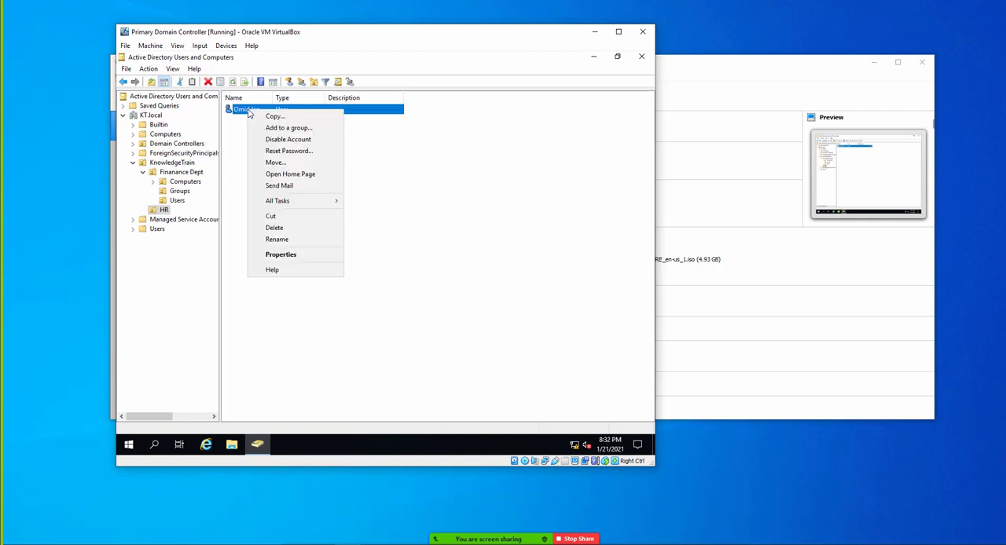
pyautogui.click(277, 163)
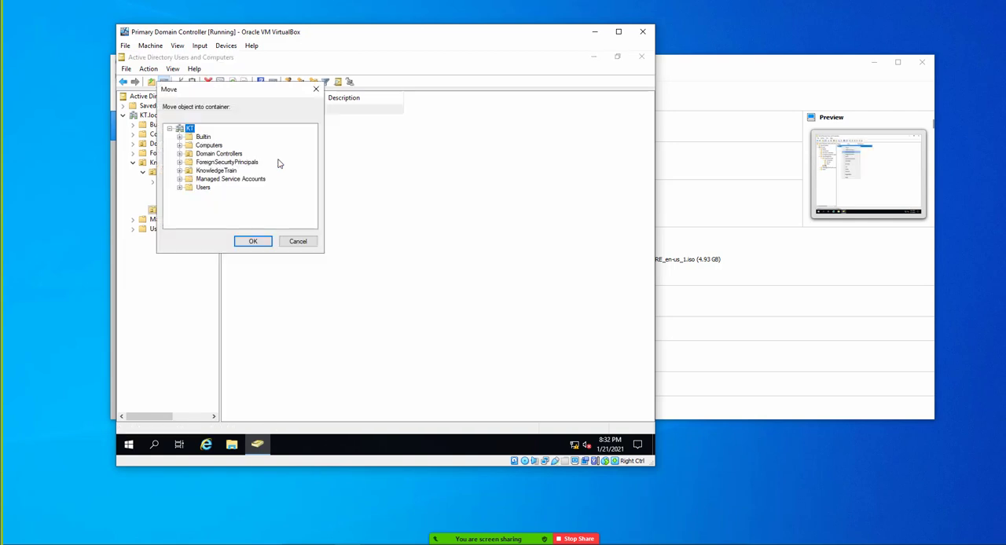
pyautogui.doubleClick(210, 171)
pyautogui.doubleClick(217, 180)
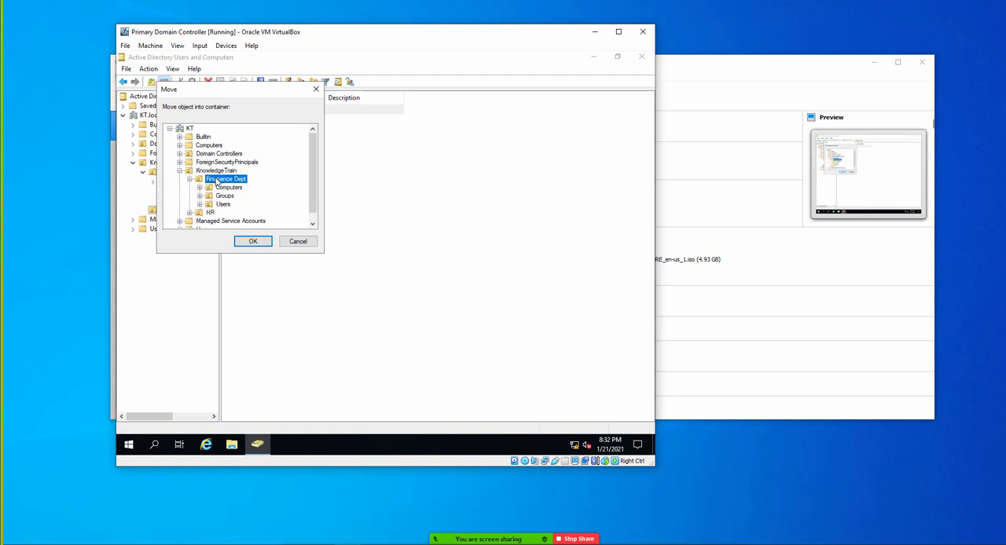
pyautogui.click(217, 204)
pyautogui.click(244, 242)
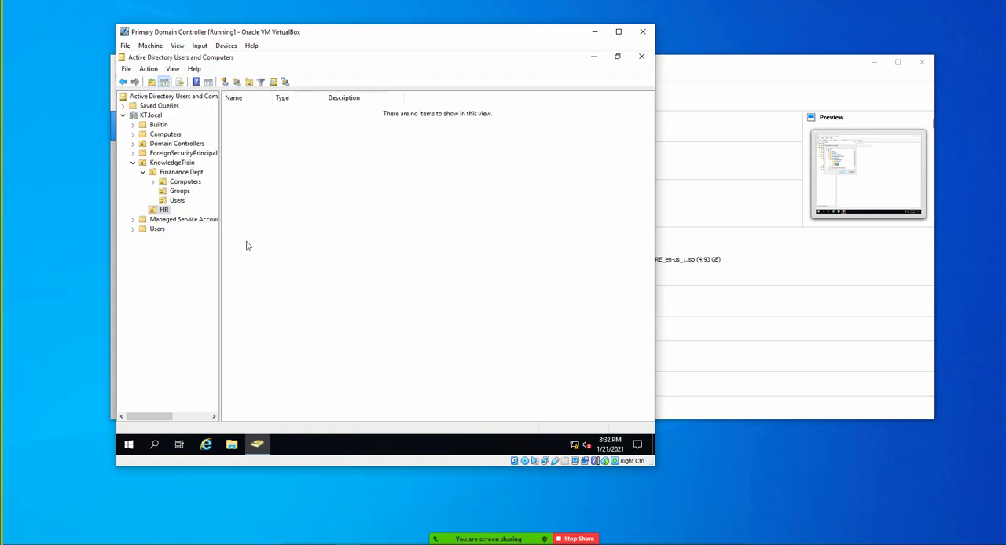
pyautogui.click(182, 203)
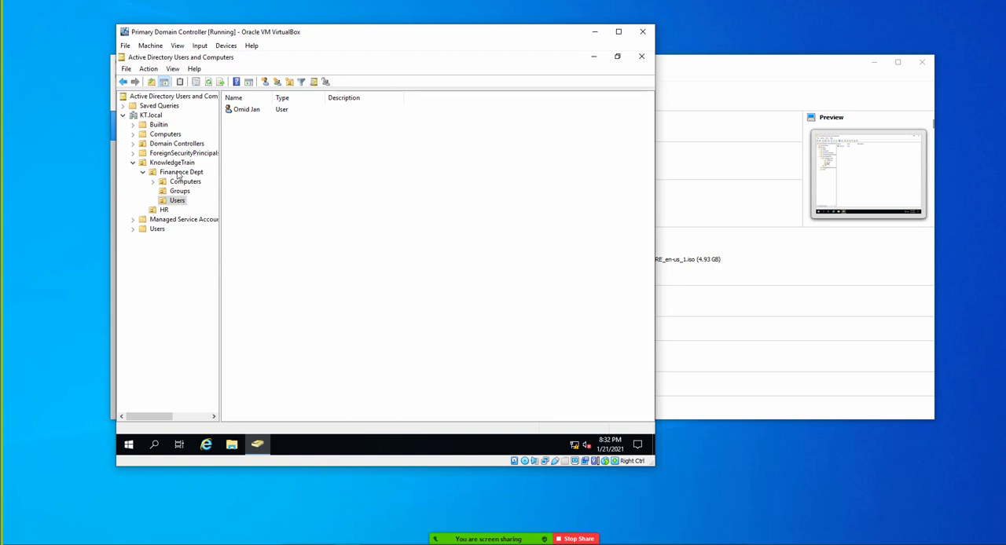
pyautogui.click(247, 112)
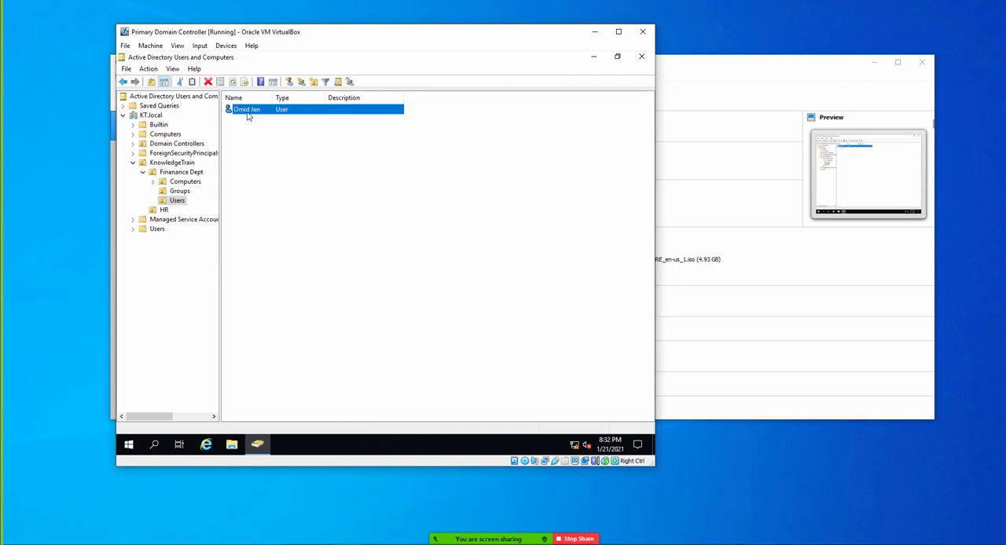
pyautogui.rightClick(248, 114)
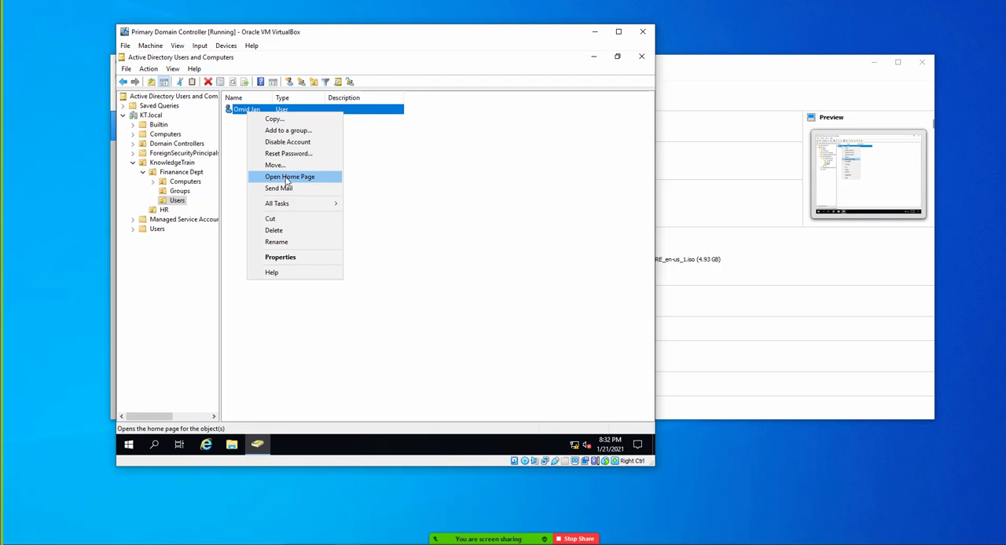
pyautogui.moveTo(289, 211)
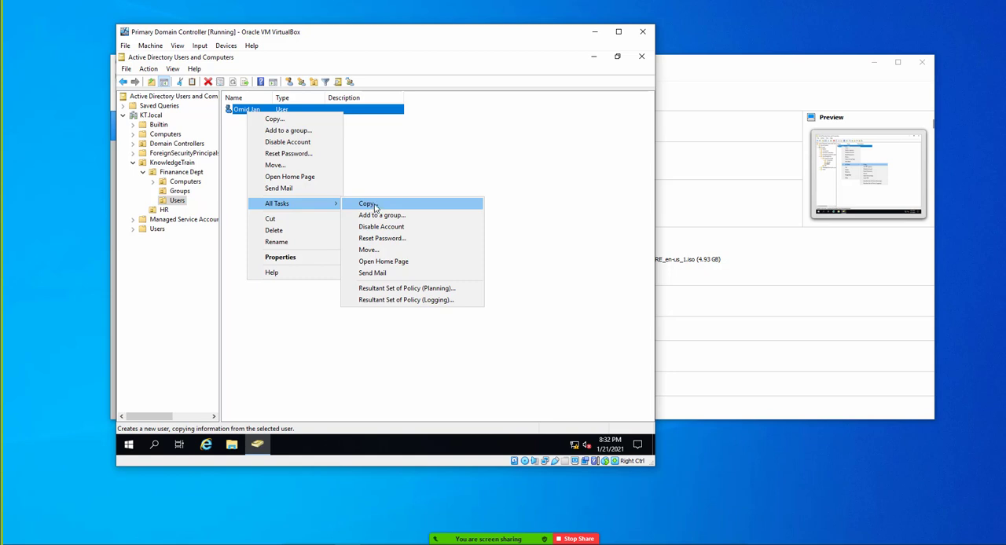
pyautogui.click(386, 157)
# - Set the user account's office to Finanace and its description to test, and save the properties
pyautogui.rightClick(249, 112)
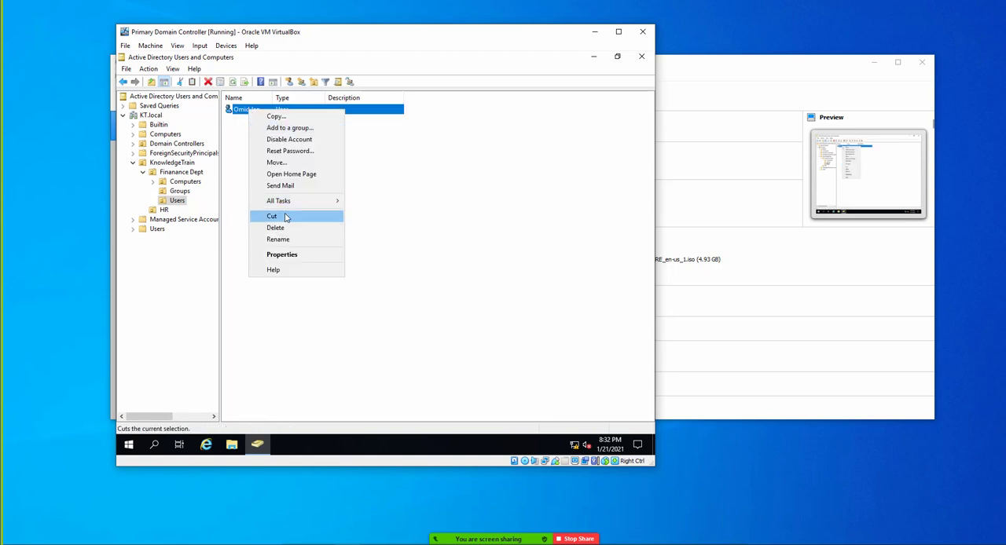
pyautogui.click(282, 255)
pyautogui.click(374, 263)
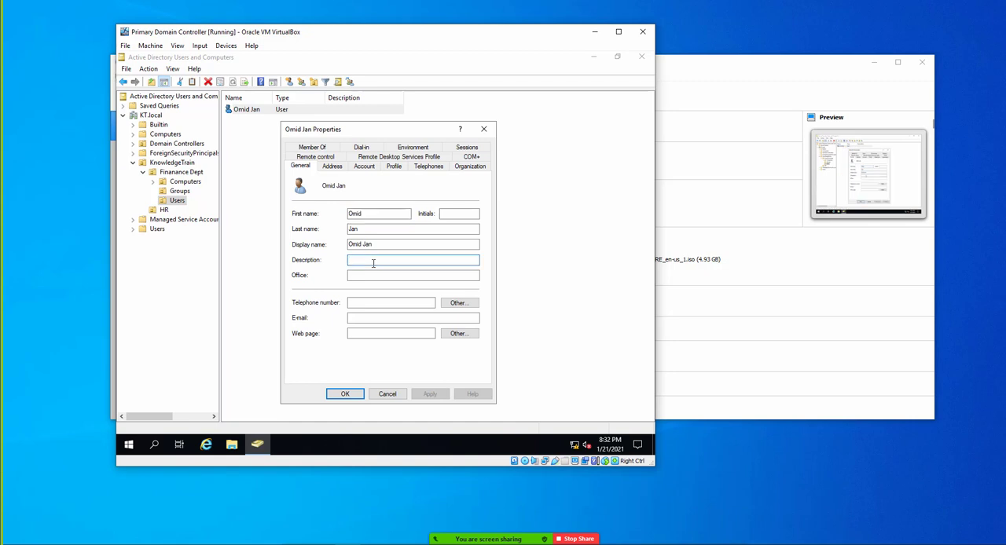
pyautogui.press('Tab')
pyautogui.write('Finana')
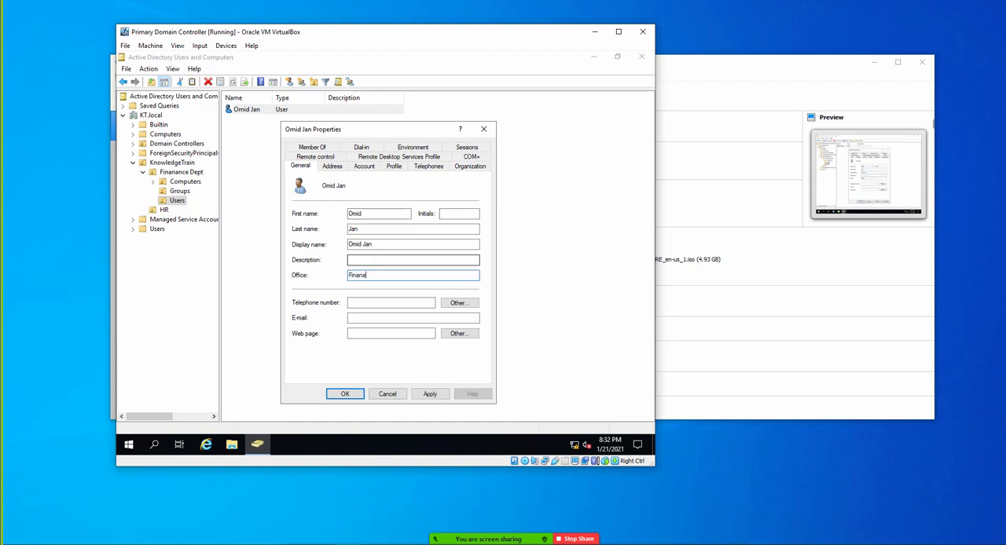
pyautogui.write('ce')
pyautogui.click(362, 260)
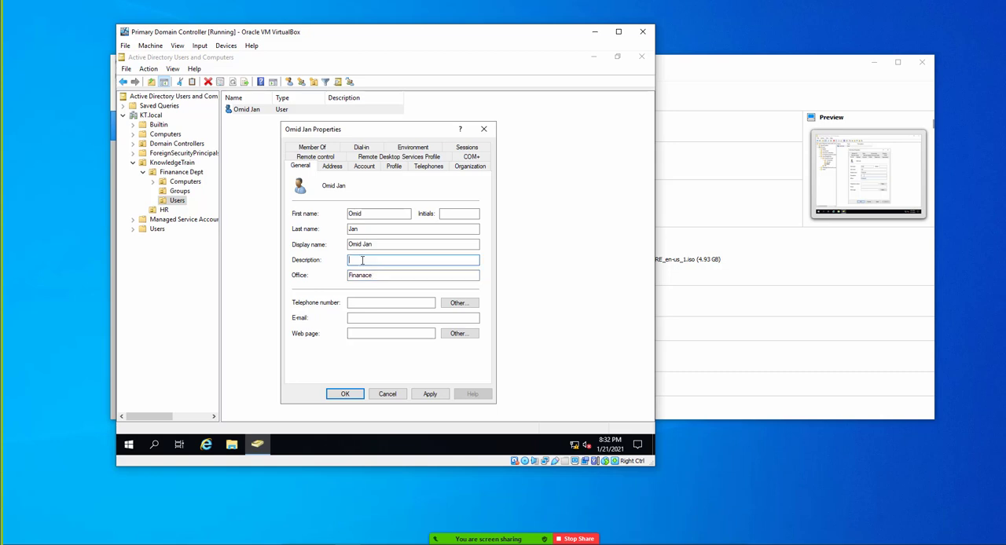
pyautogui.click(348, 395)
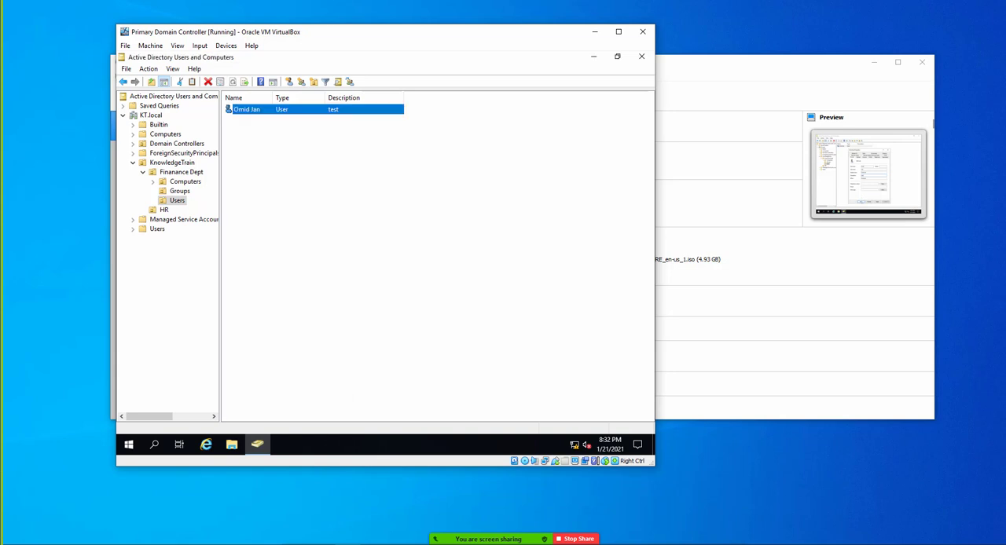
# - Copy the user account in Finanance Dept Users, entering the new user's first name, last name and logon name
pyautogui.rightClick(250, 115)
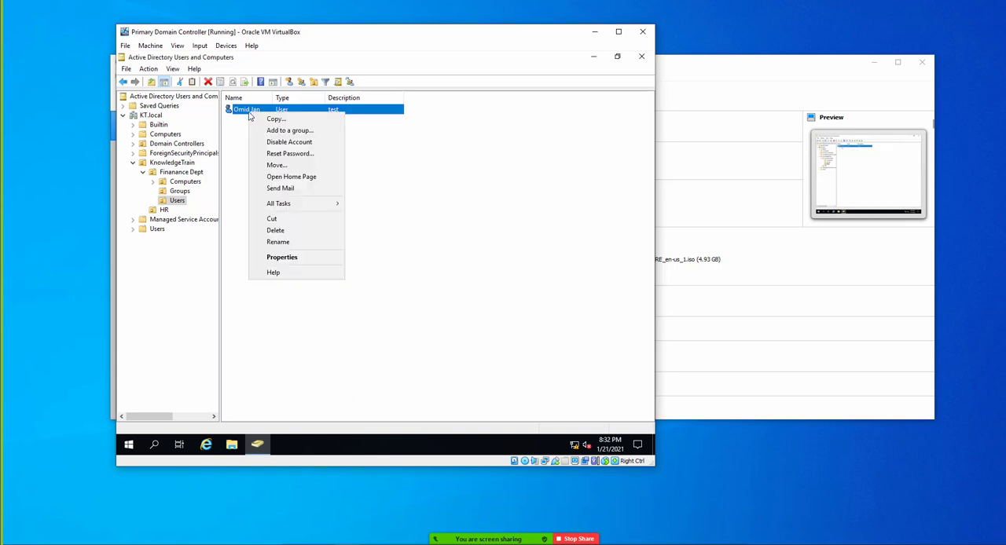
pyautogui.click(272, 121)
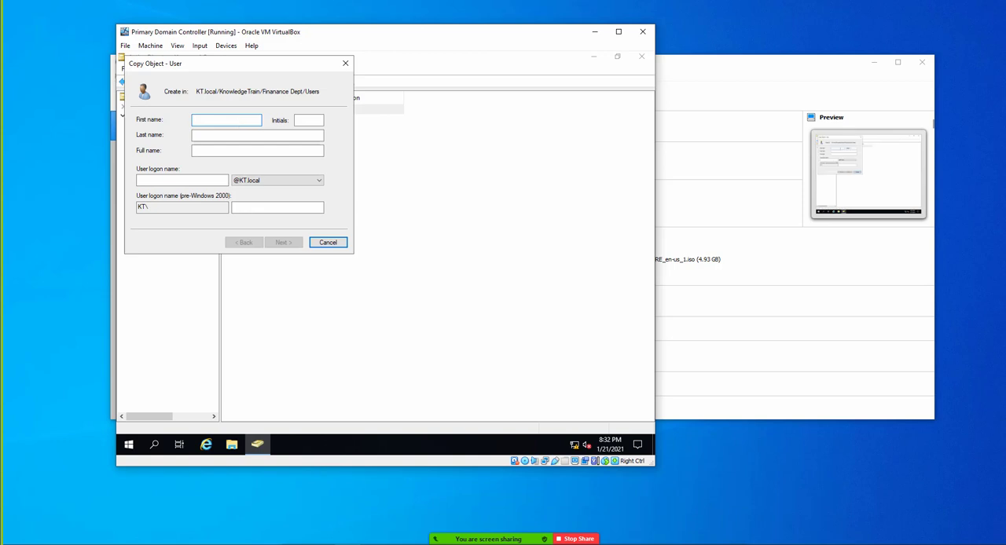
pyautogui.press('Tab')
pyautogui.press('Tab')
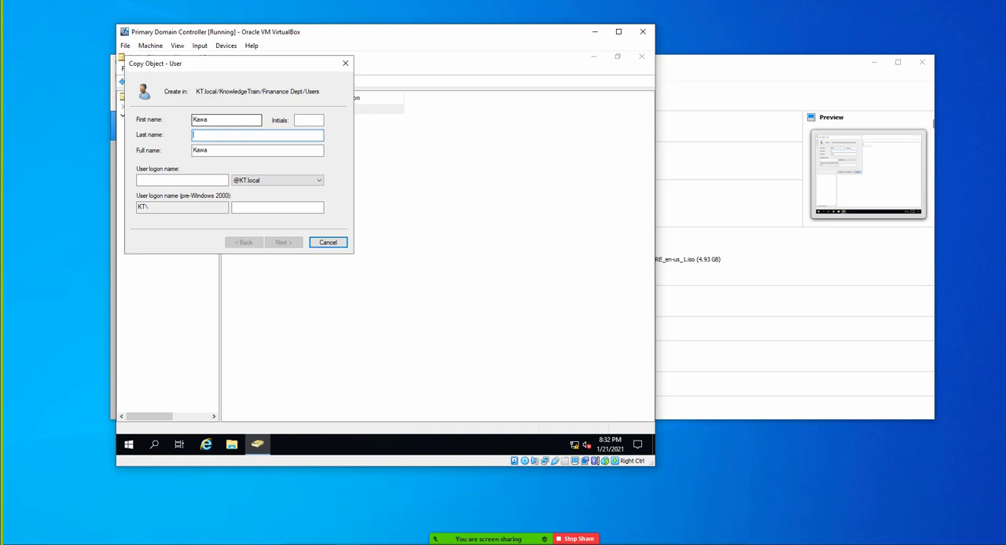
pyautogui.press('Tab')
pyautogui.press('Tab')
pyautogui.write('ka')
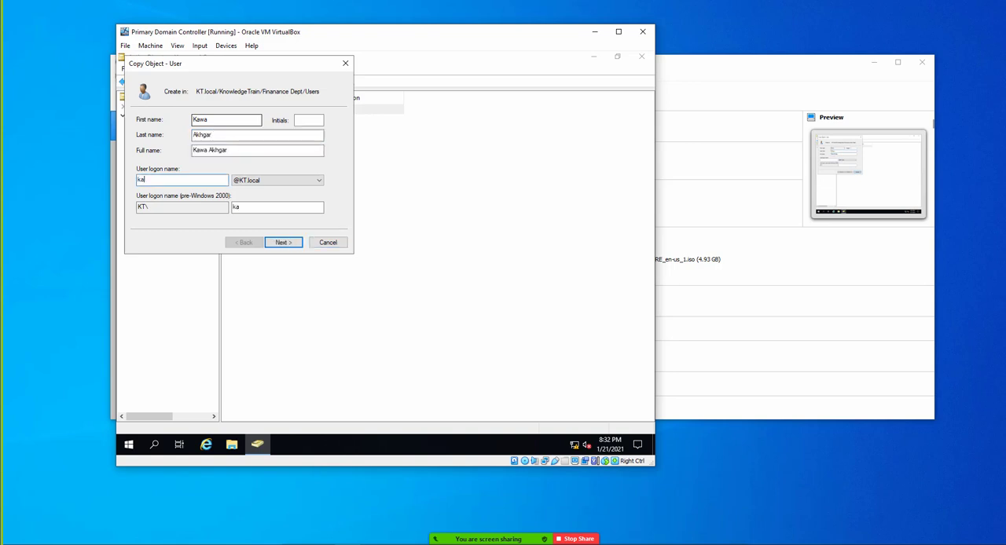
pyautogui.write('wa')
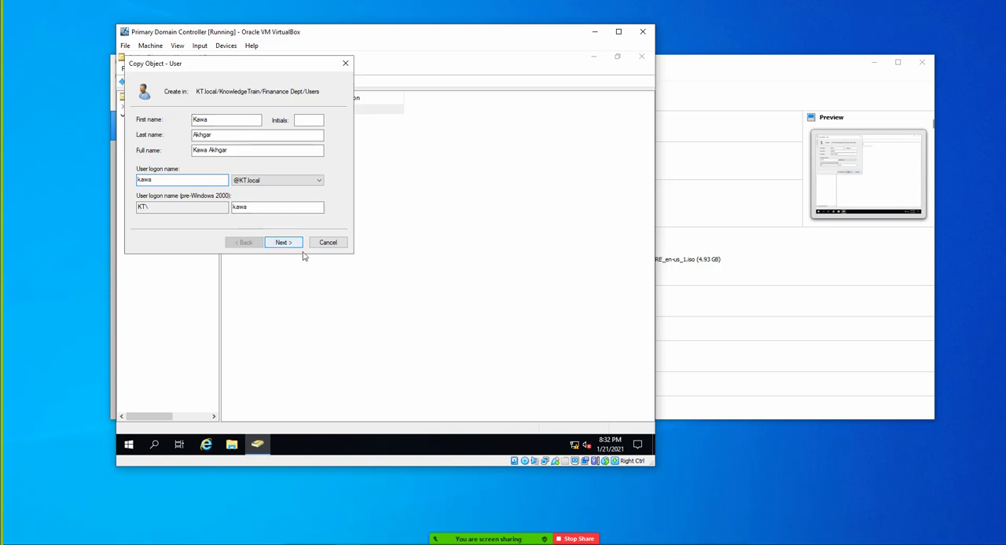
pyautogui.click(286, 245)
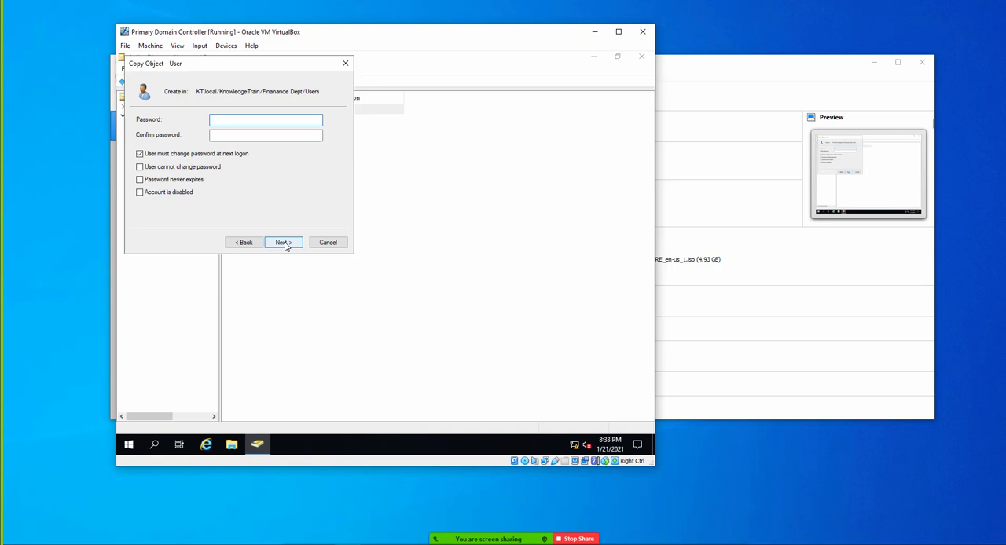
# - Try to set the copied account's password by filling in the password and confirmation fields
pyautogui.write('Password123')
pyautogui.press('Tab')
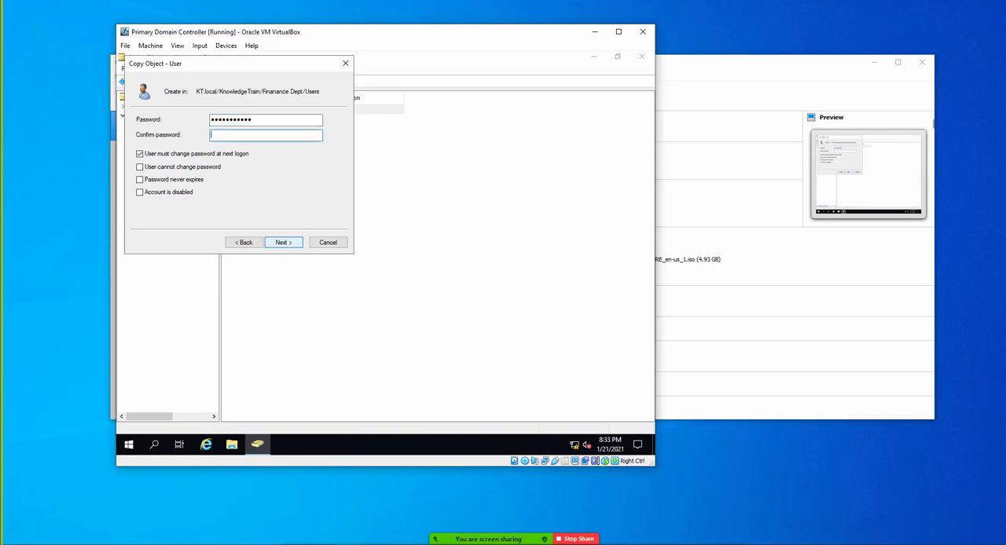
pyautogui.write('Password12')
pyautogui.click(284, 243)
pyautogui.press('Return')
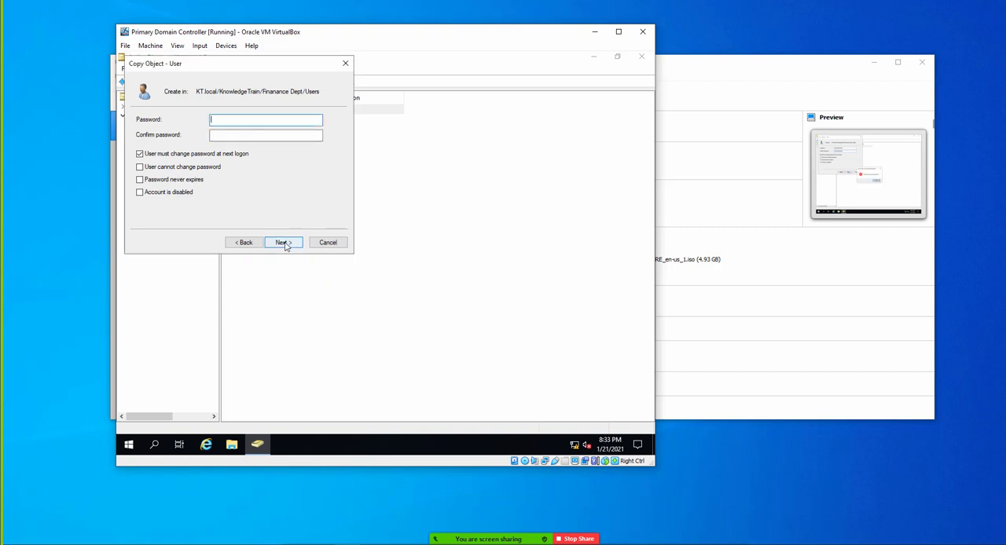
# - Enter the copied account's password again in both password fields and finish creating the user
pyautogui.write('Password123')
pyautogui.press('Tab')
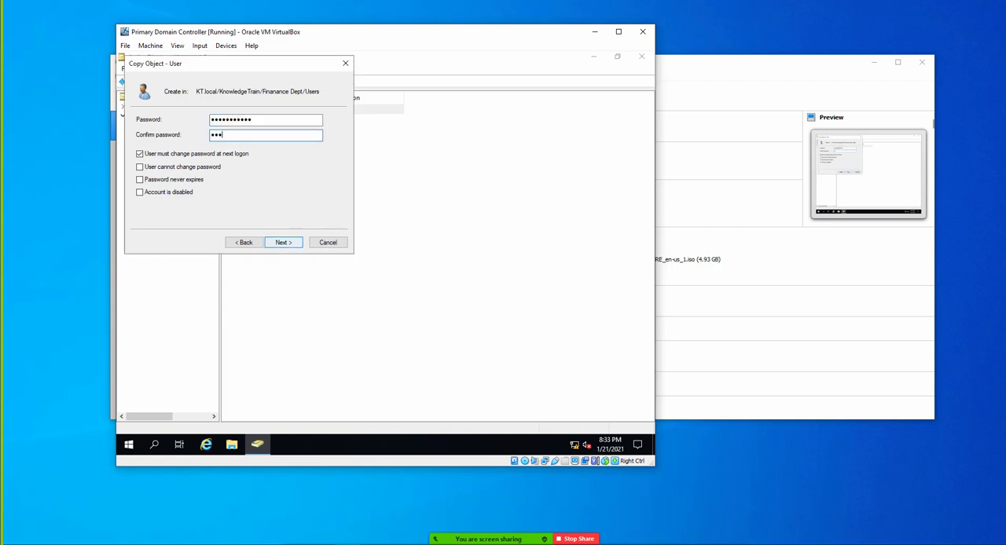
pyautogui.write('Password123')
pyautogui.click(285, 246)
pyautogui.click(285, 246)
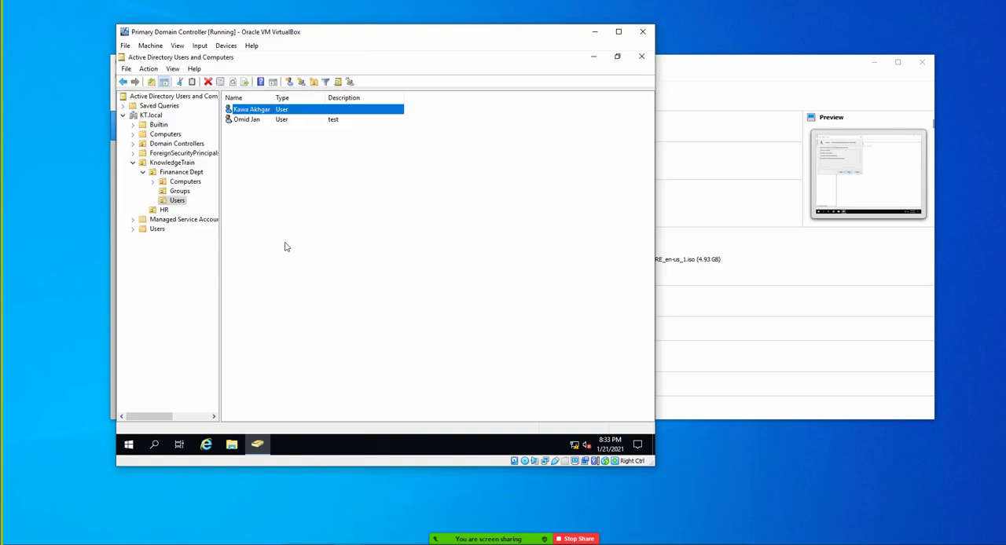
# - Check the General properties of the newly copied user account, then close them without changes
pyautogui.rightClick(246, 110)
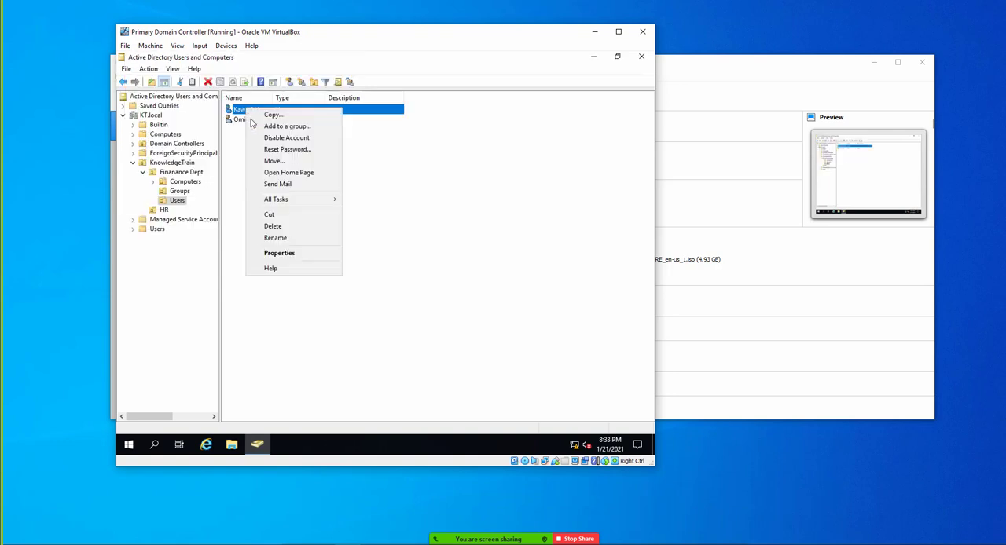
pyautogui.click(288, 252)
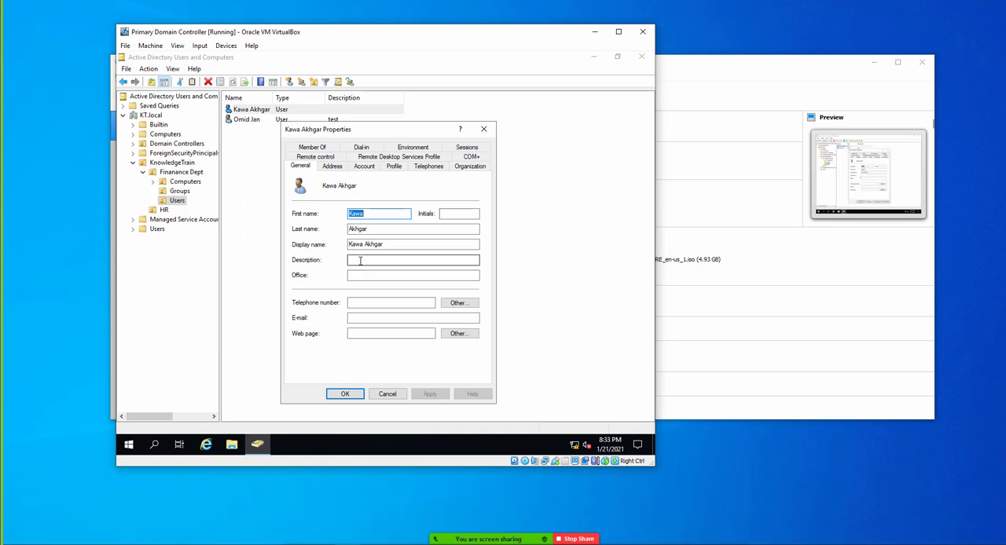
pyautogui.click(389, 395)
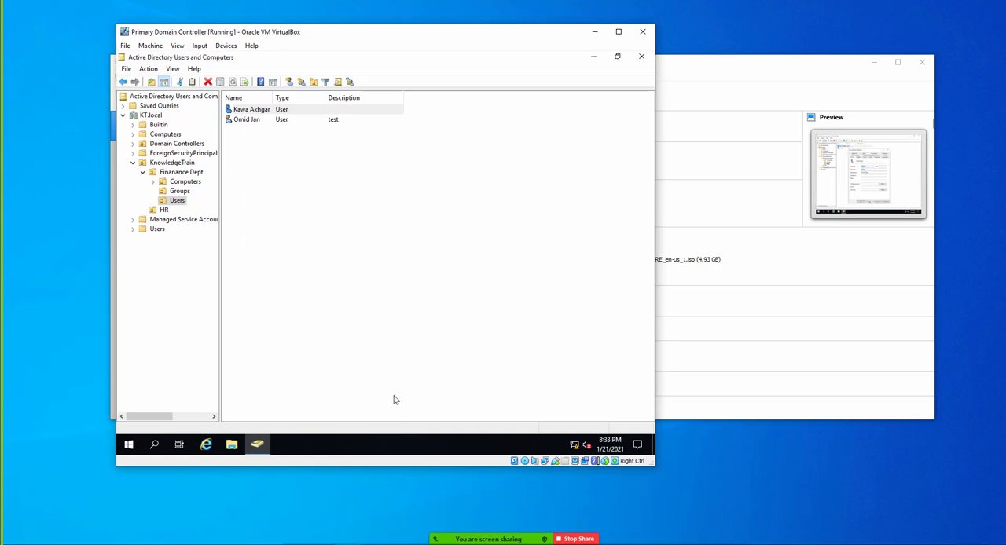
pyautogui.click(256, 120)
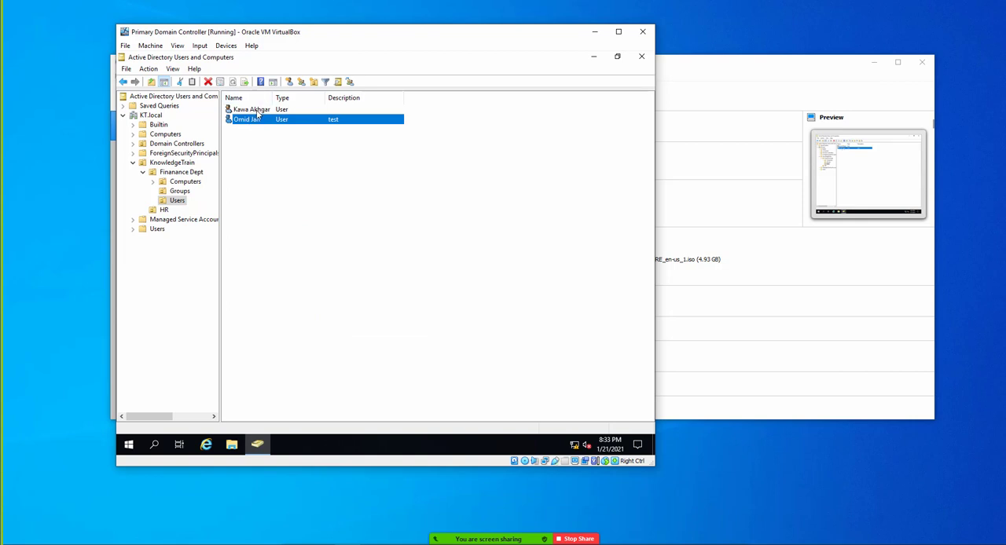
pyautogui.click(257, 110)
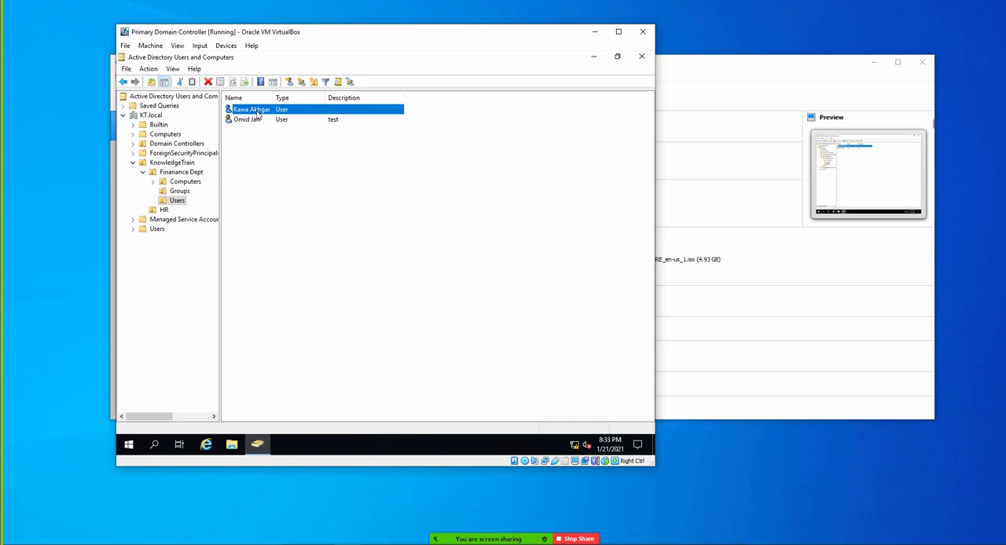
pyautogui.rightClick(258, 113)
pyautogui.click(279, 118)
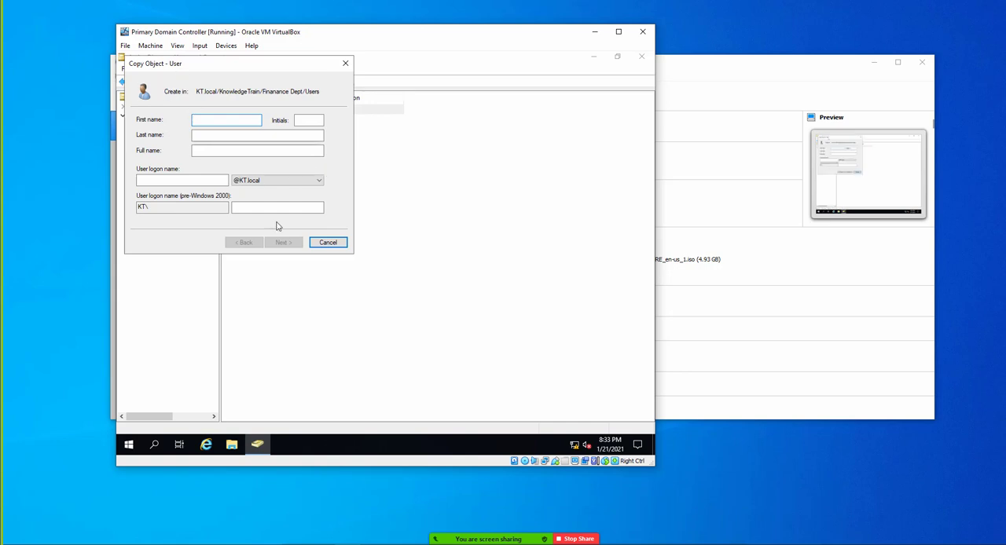
pyautogui.click(328, 242)
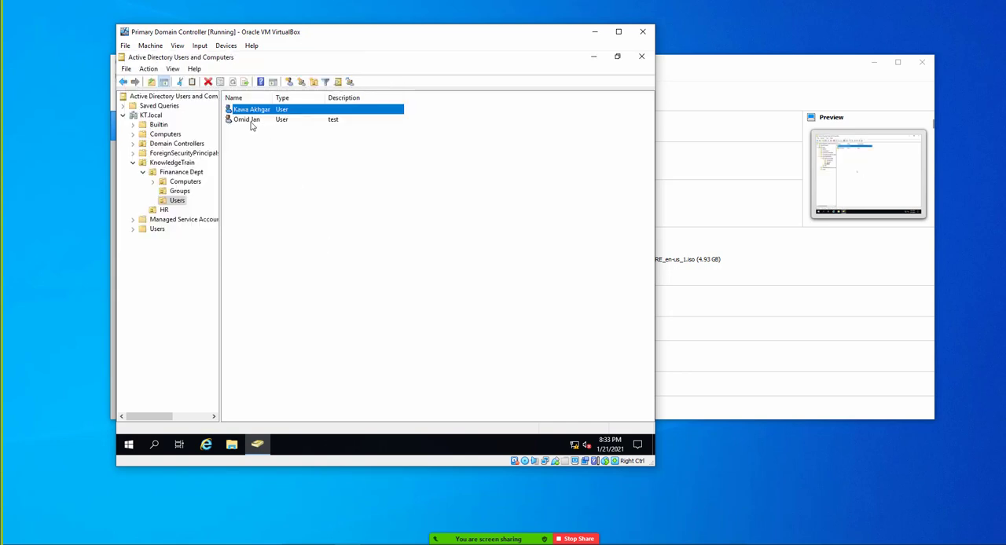
# - Cut the original user account with description test from Finanance Dept Users and paste it into HR, accepting the move
pyautogui.click(249, 122)
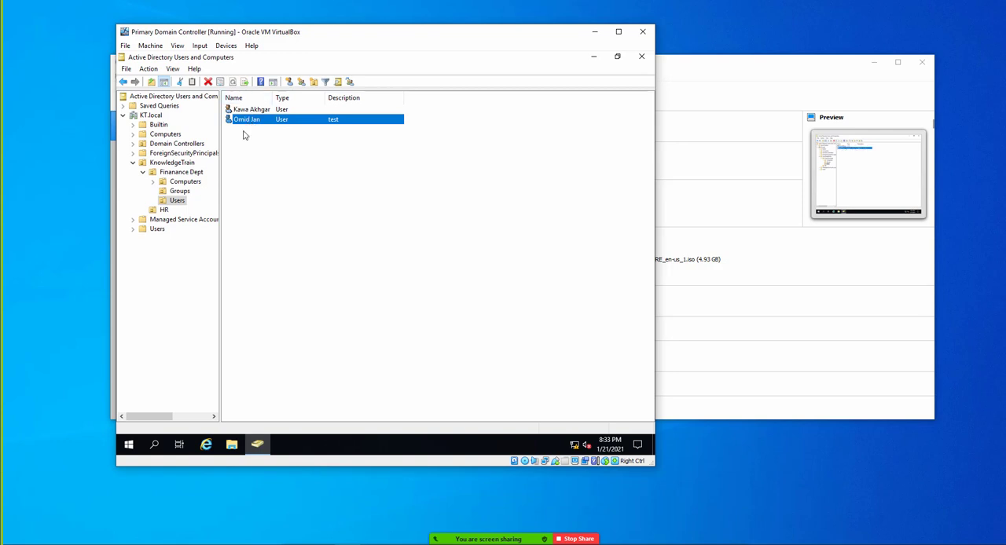
pyautogui.rightClick(252, 120)
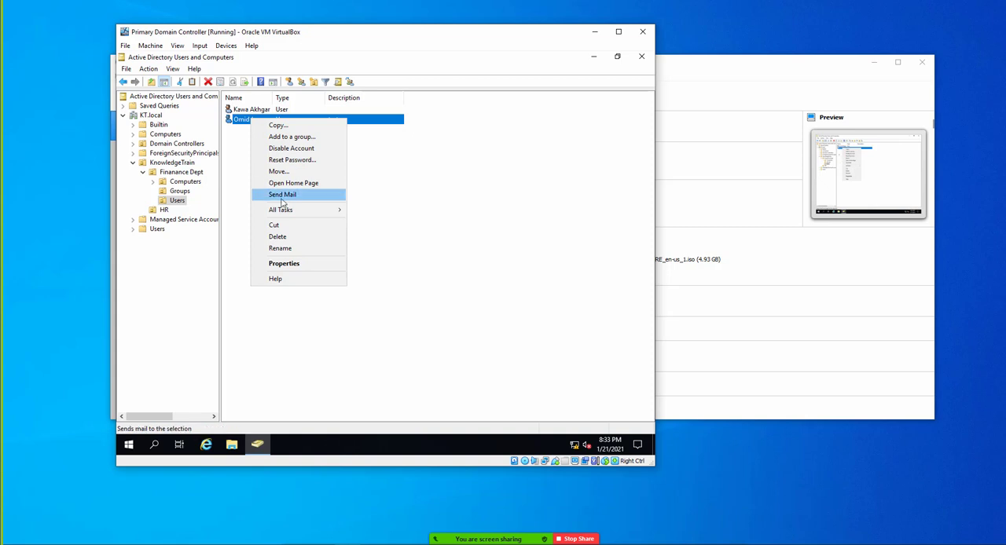
pyautogui.moveTo(294, 210)
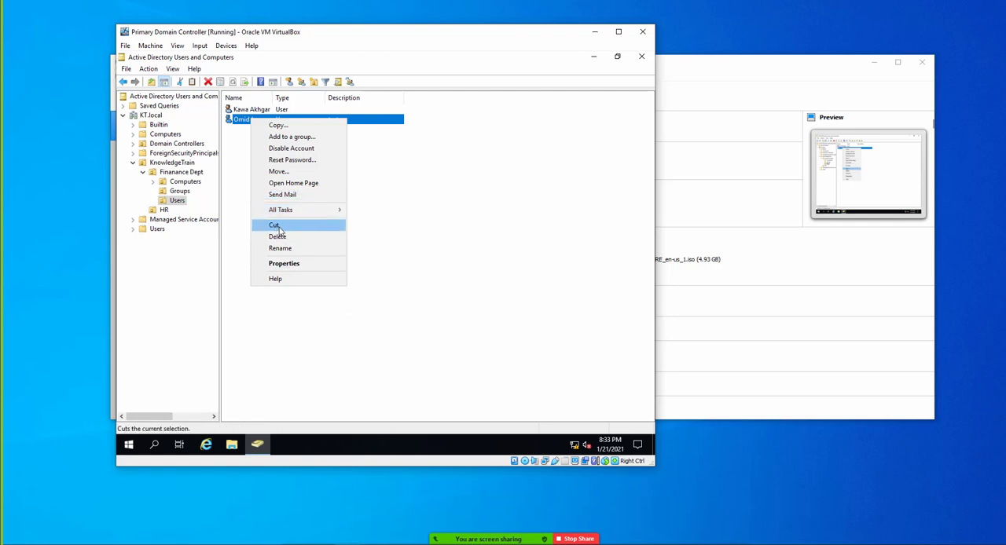
pyautogui.click(276, 226)
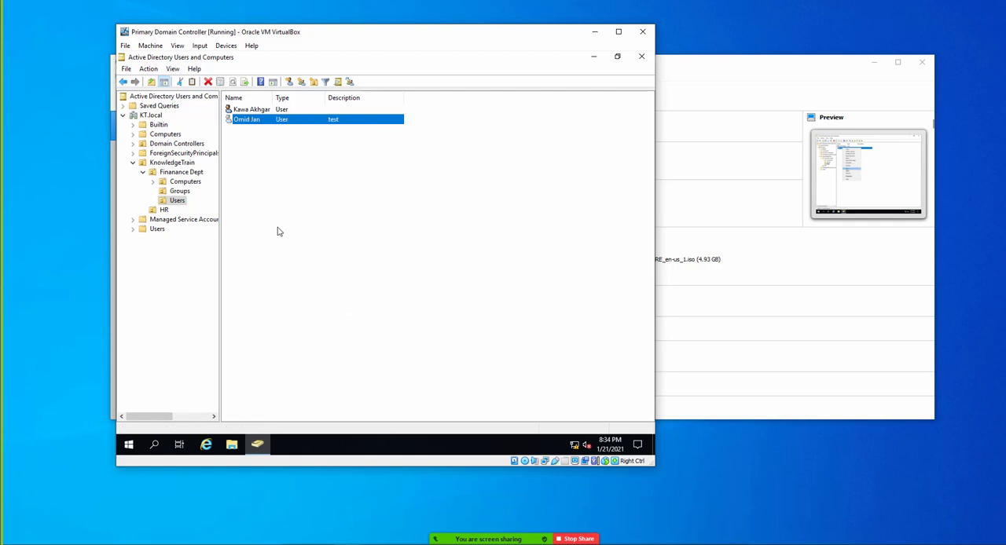
pyautogui.click(165, 211)
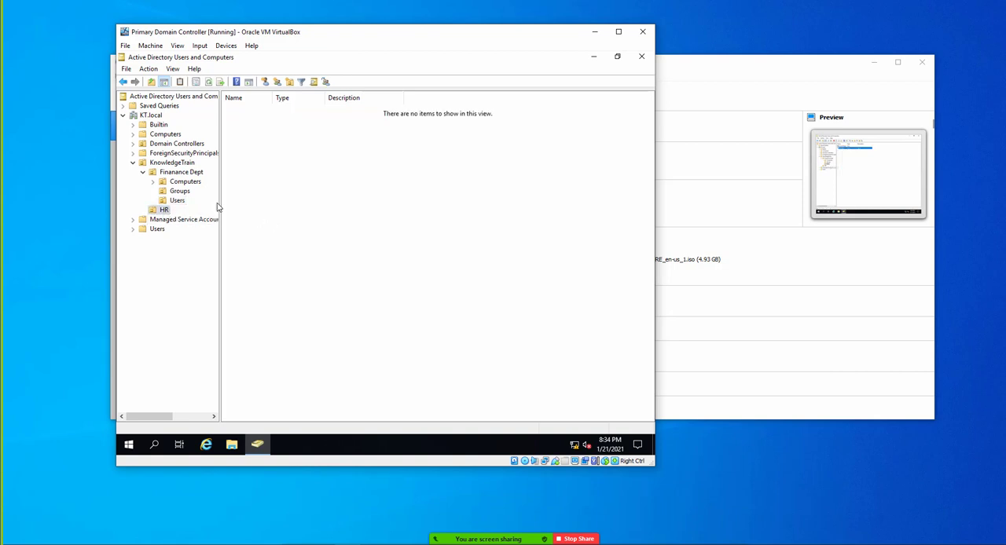
pyautogui.rightClick(262, 170)
pyautogui.click(297, 239)
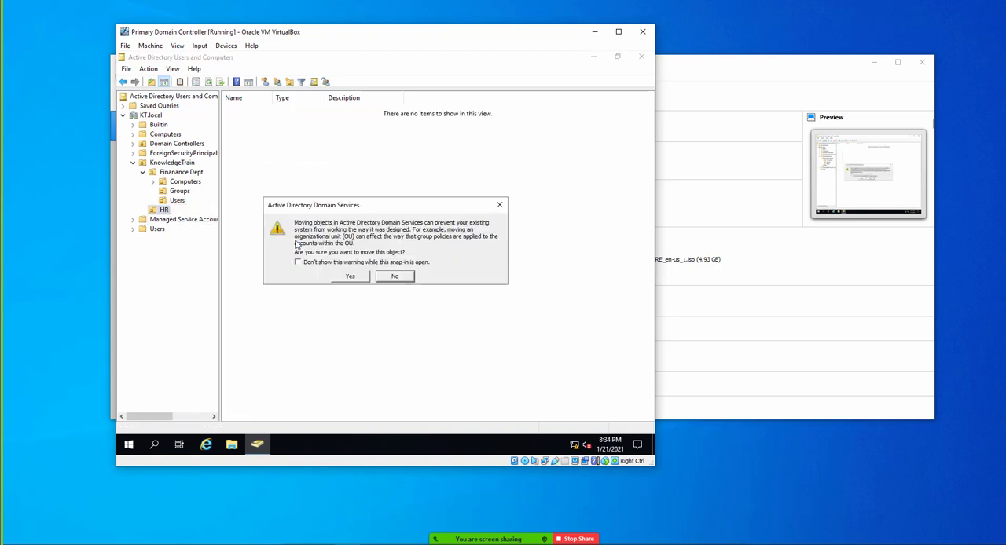
pyautogui.click(348, 278)
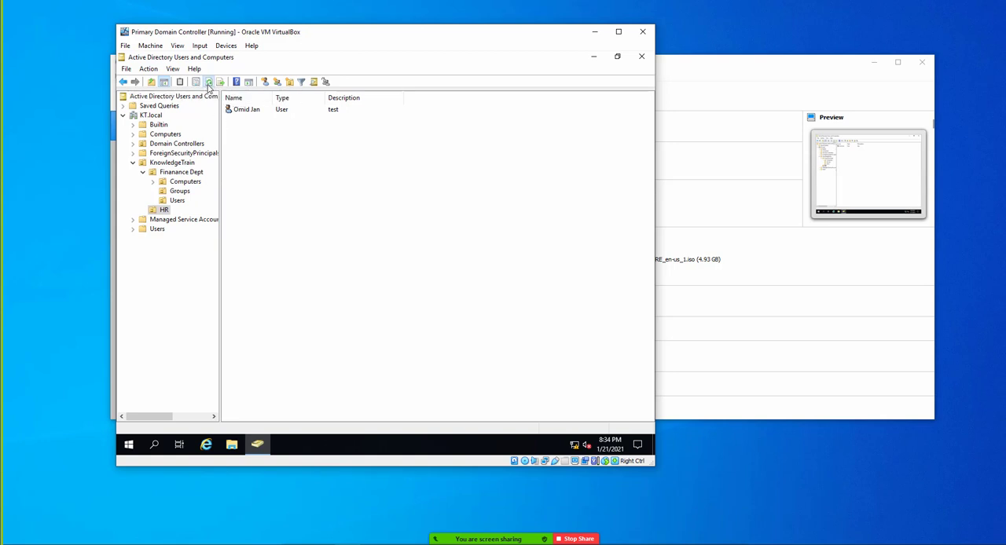
# - Open the properties of the user account in HR and enter the contact's telephone number in the general details
pyautogui.rightClick(163, 210)
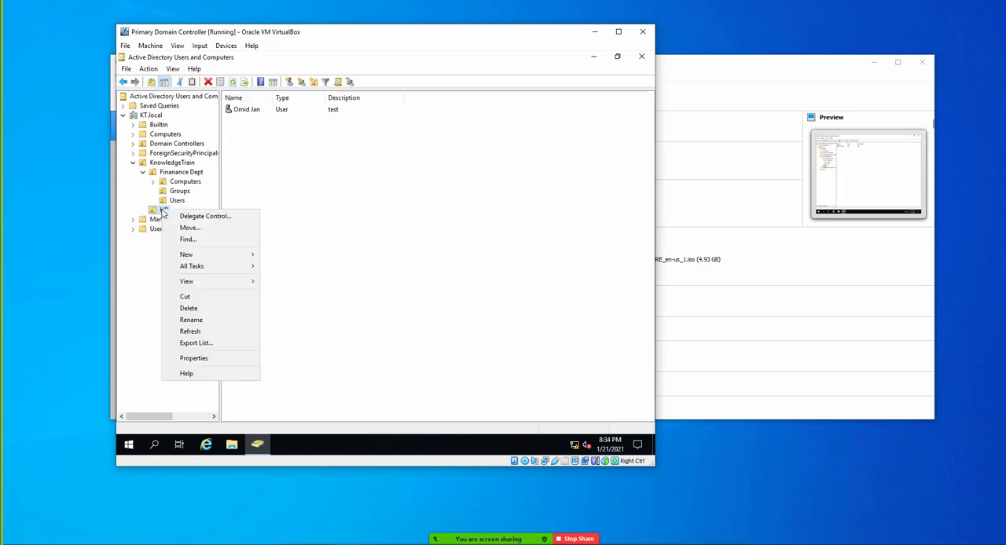
pyautogui.click(245, 112)
pyautogui.rightClick(246, 112)
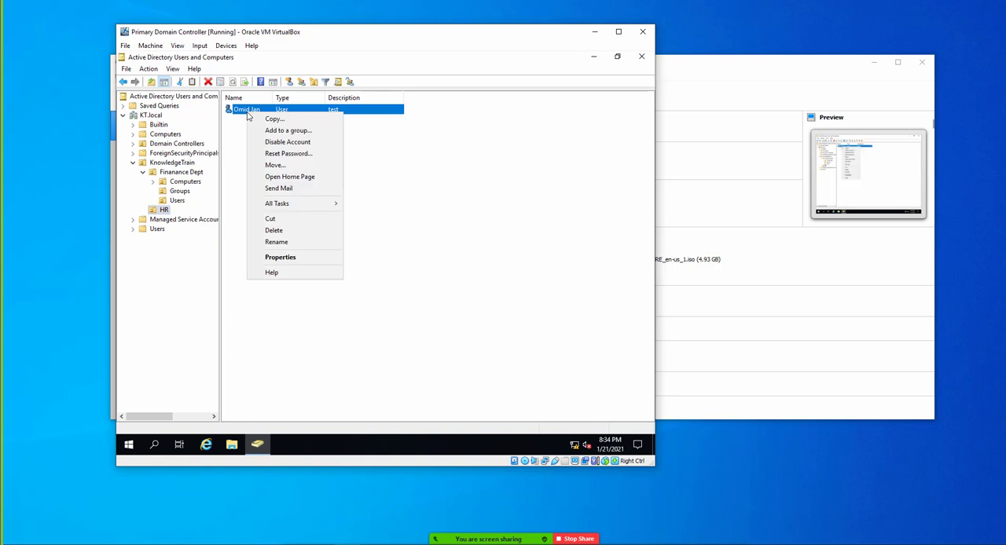
pyautogui.click(283, 259)
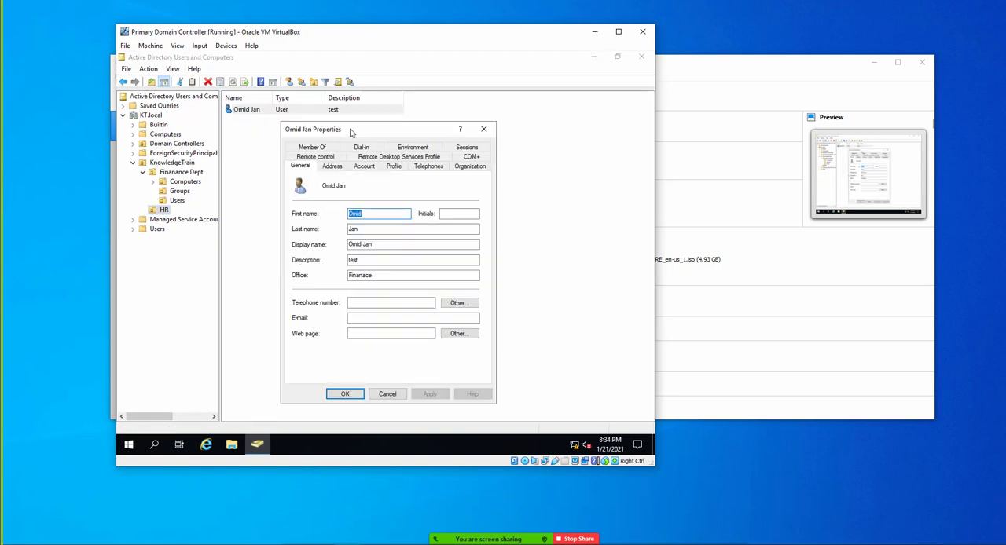
pyautogui.moveTo(353, 134); pyautogui.dragTo(316, 126)
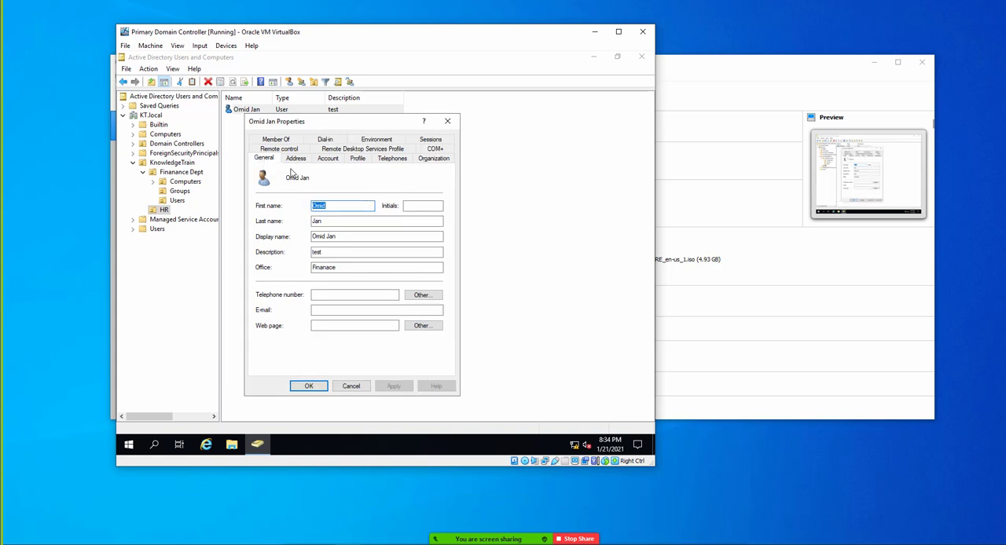
pyautogui.click(334, 209)
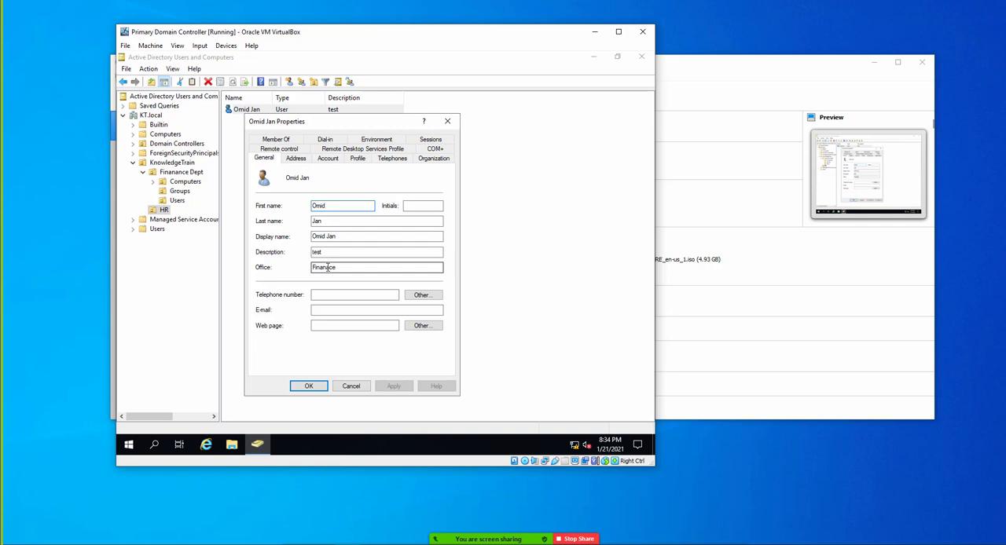
pyautogui.click(347, 293)
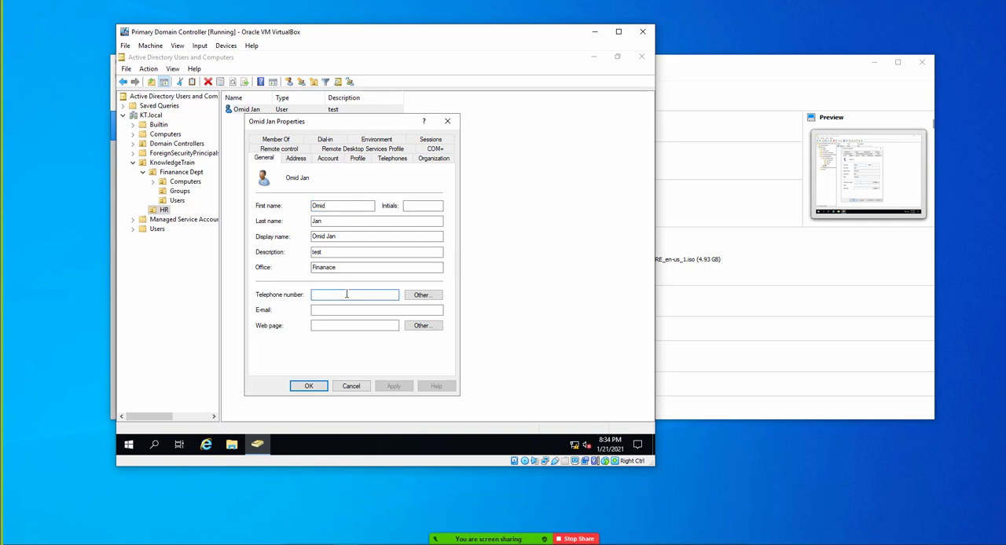
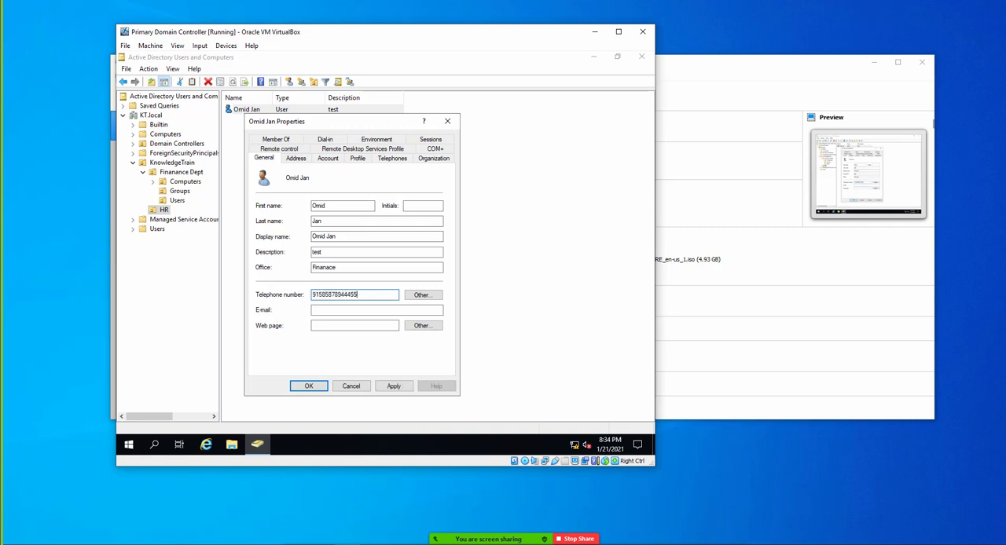
# - Fill in the user's e-mail address in the general details
pyautogui.click(351, 310)
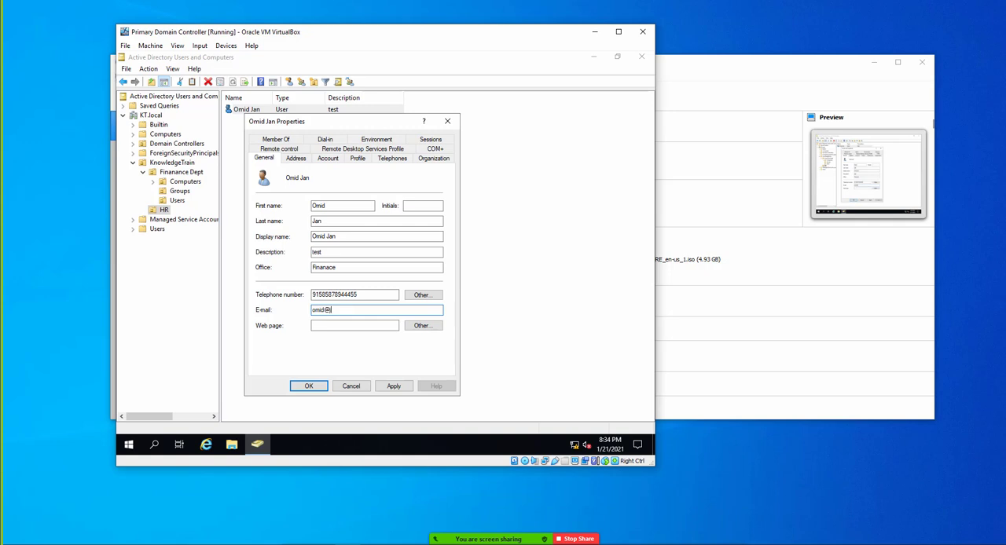
pyautogui.click(371, 328)
# - Enter the user's street address in the address details
pyautogui.click(301, 161)
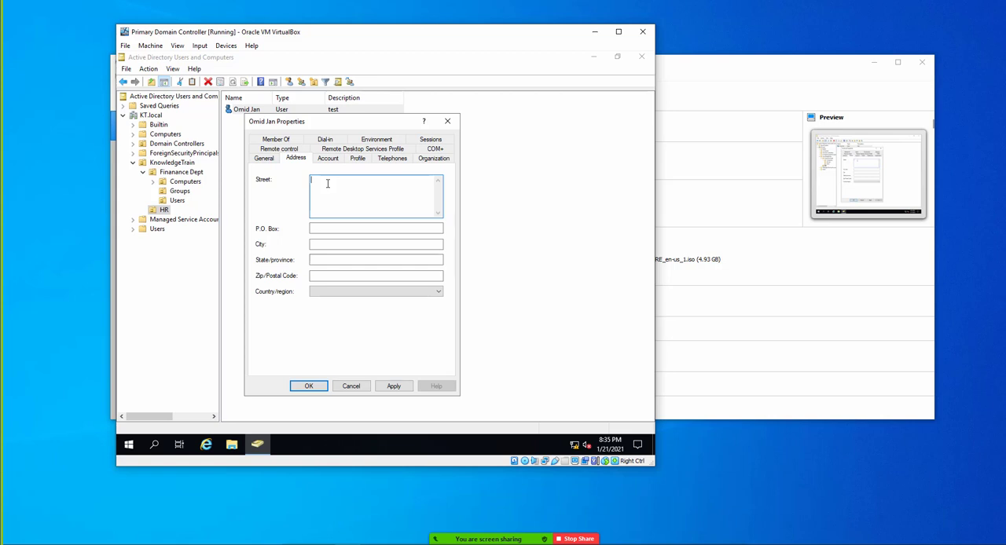
# - Fill in the city and state of the user's address
pyautogui.click(337, 244)
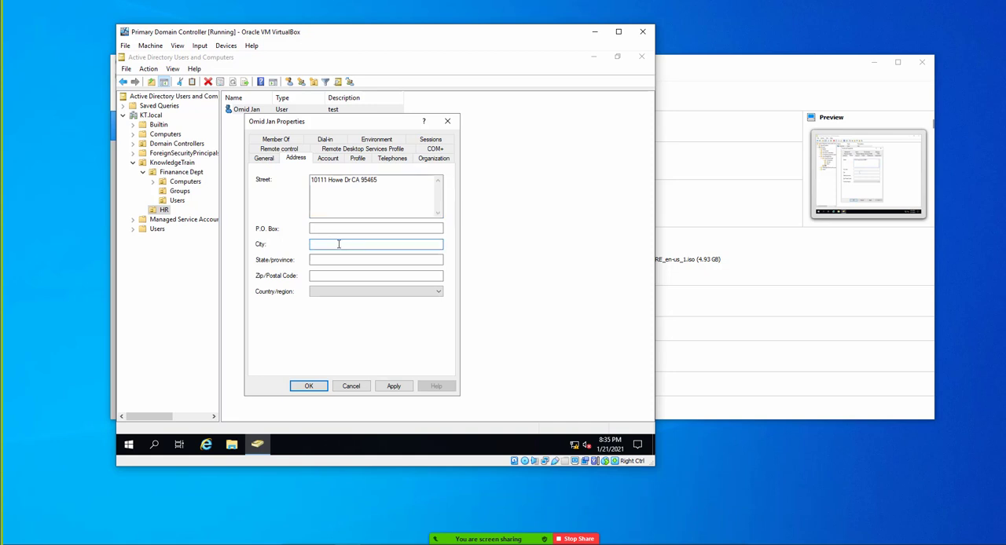
pyautogui.write('Sacramet')
pyautogui.press('BackSpace')
pyautogui.write('nto')
pyautogui.press('Tab')
pyautogui.write('CA')
pyautogui.press('Tab')
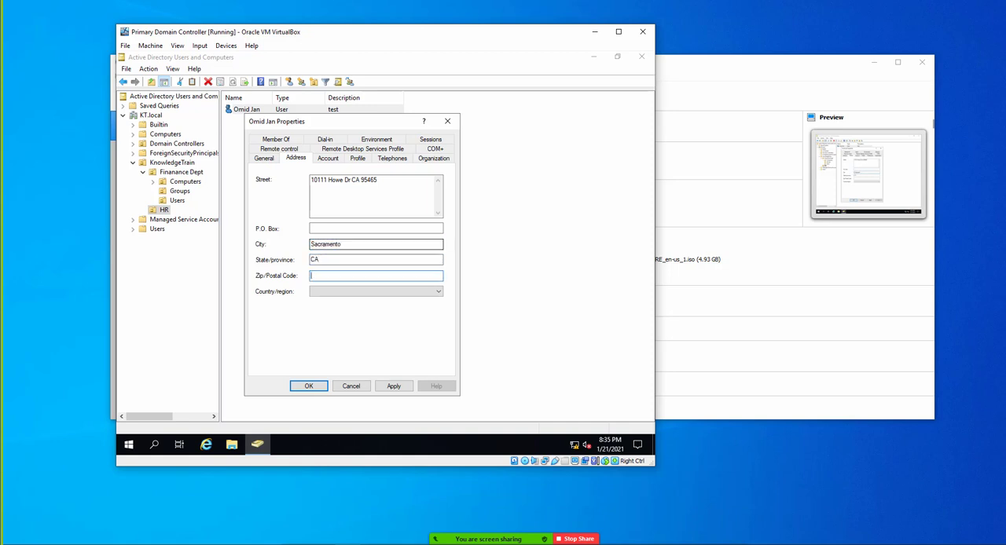
# - Enter the address's postal code and set its country to United Arab Emirates
pyautogui.write('9565744')
pyautogui.click(352, 293)
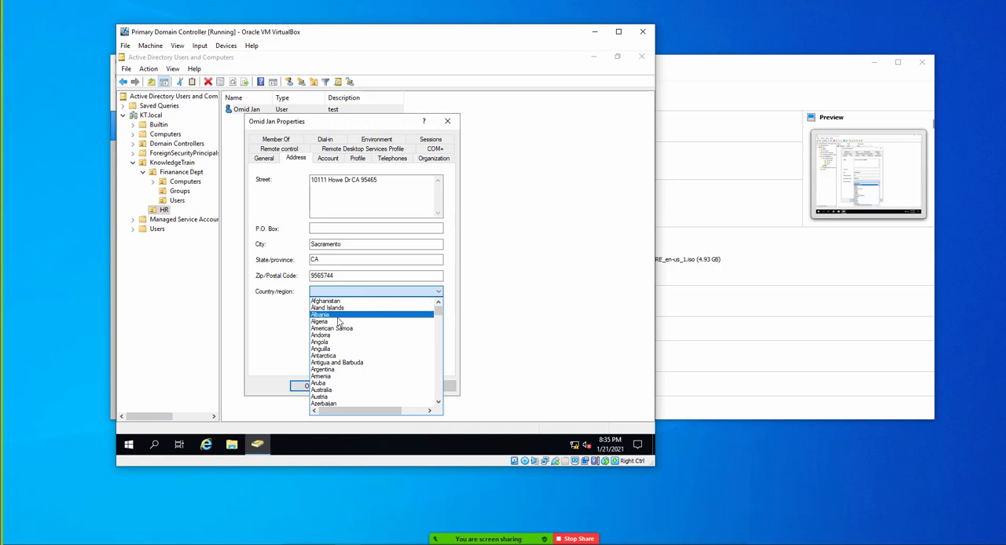
pyautogui.write('un')
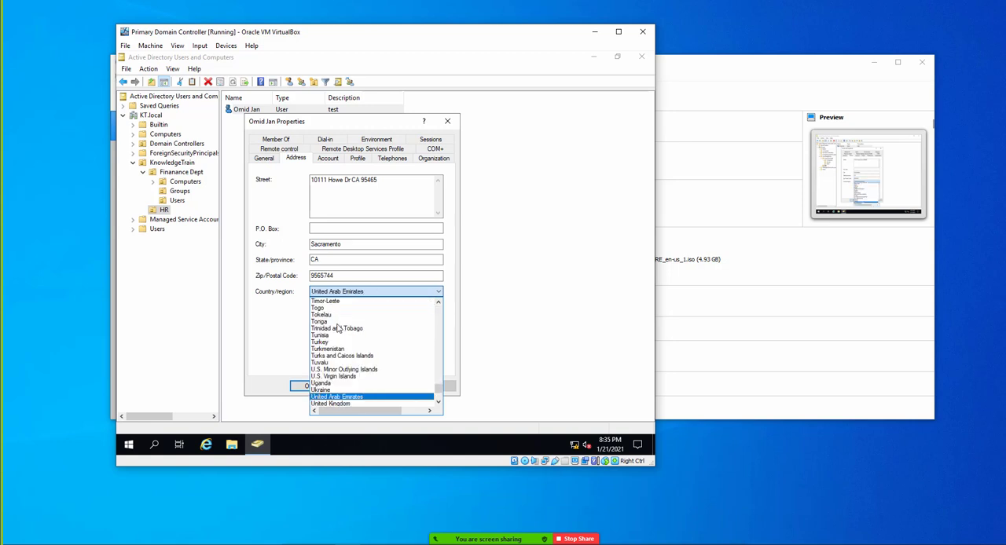
pyautogui.click(297, 347)
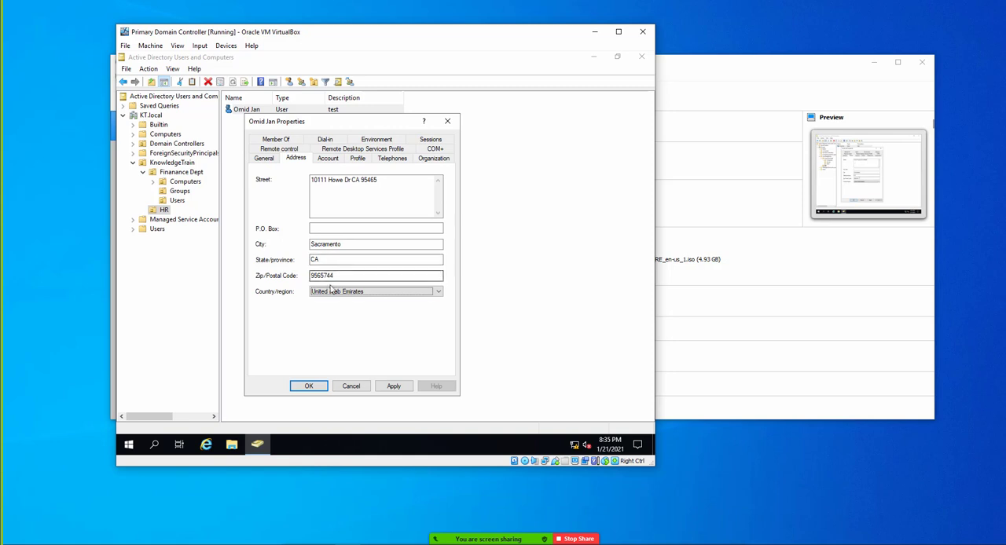
# - Rewrite the surname part of the user logon name in capitals and try the Unlock account option, leaving it cleared
pyautogui.click(327, 158)
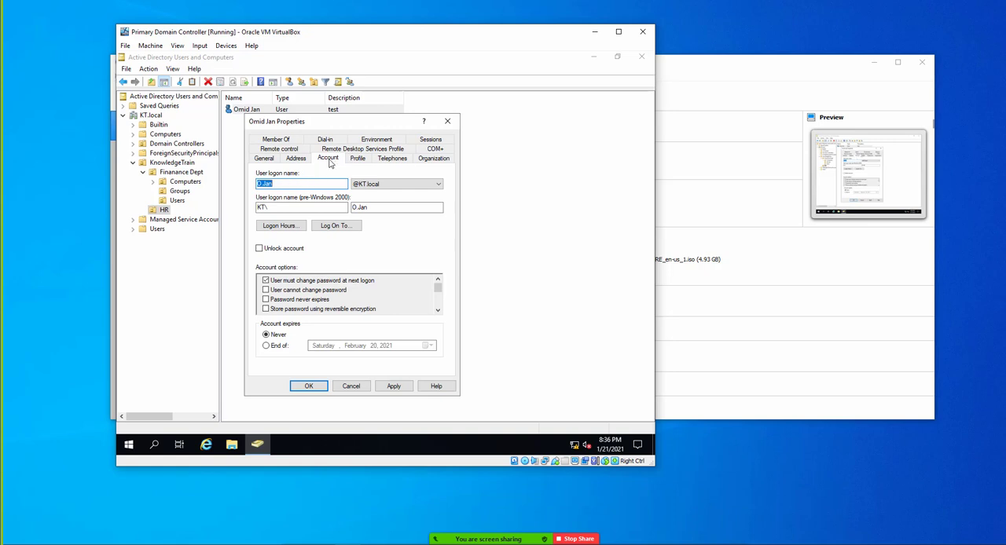
pyautogui.click(277, 183)
pyautogui.click(304, 182)
pyautogui.click(262, 251)
pyautogui.click(259, 249)
pyautogui.click(287, 252)
# - Set the account to expire at the end of February 27, 2021, and discard all property changes
pyautogui.click(437, 311)
pyautogui.click(438, 311)
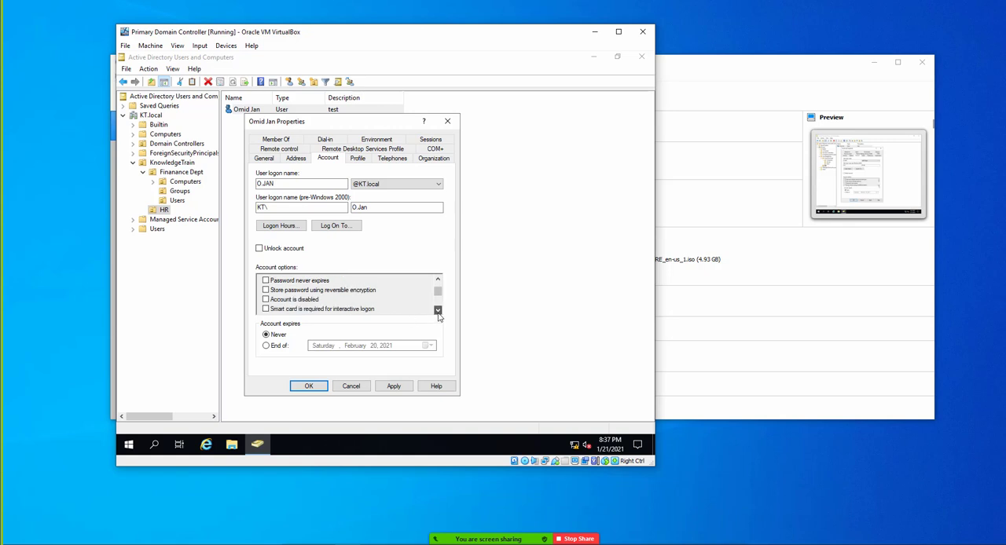
pyautogui.click(438, 311)
pyautogui.click(437, 311)
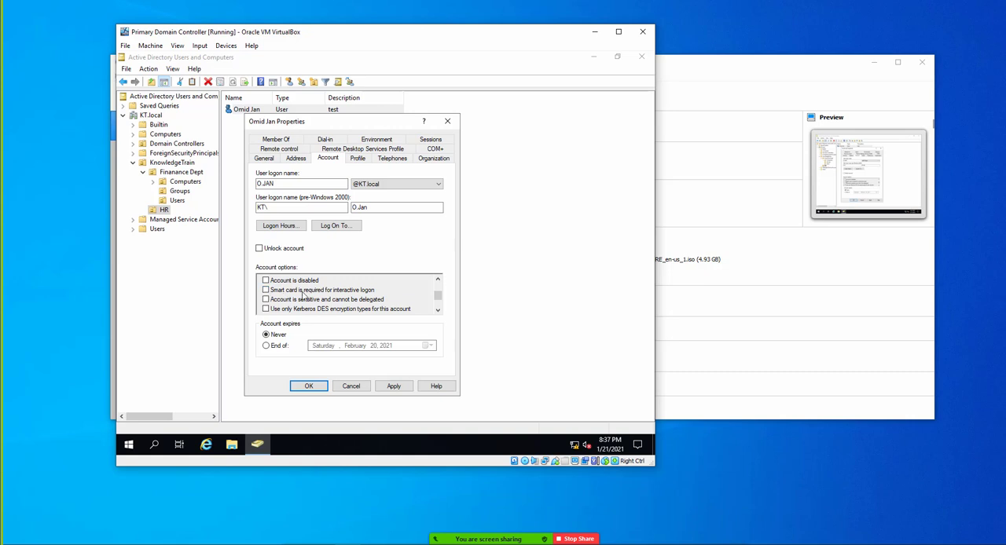
pyautogui.click(437, 311)
pyautogui.click(438, 310)
pyautogui.click(438, 311)
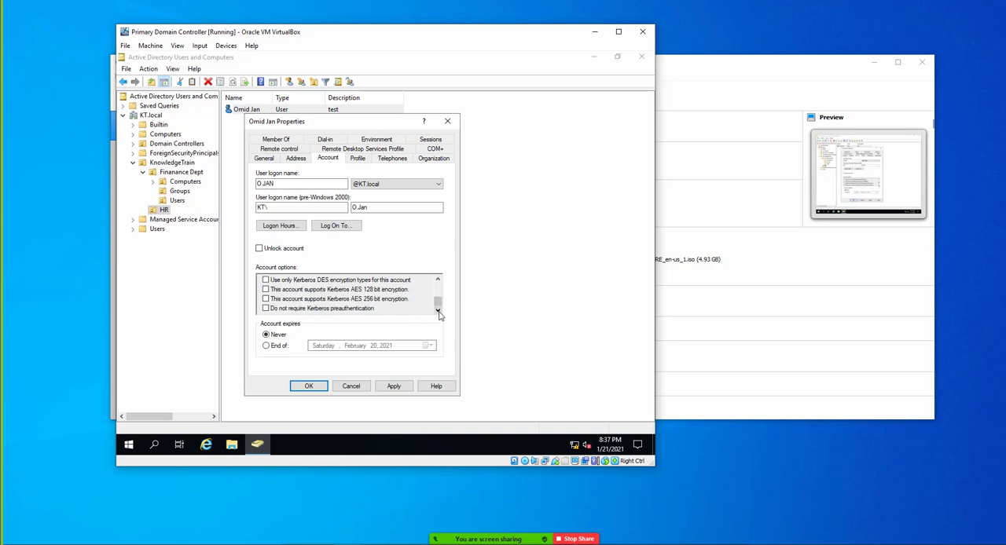
pyautogui.click(267, 348)
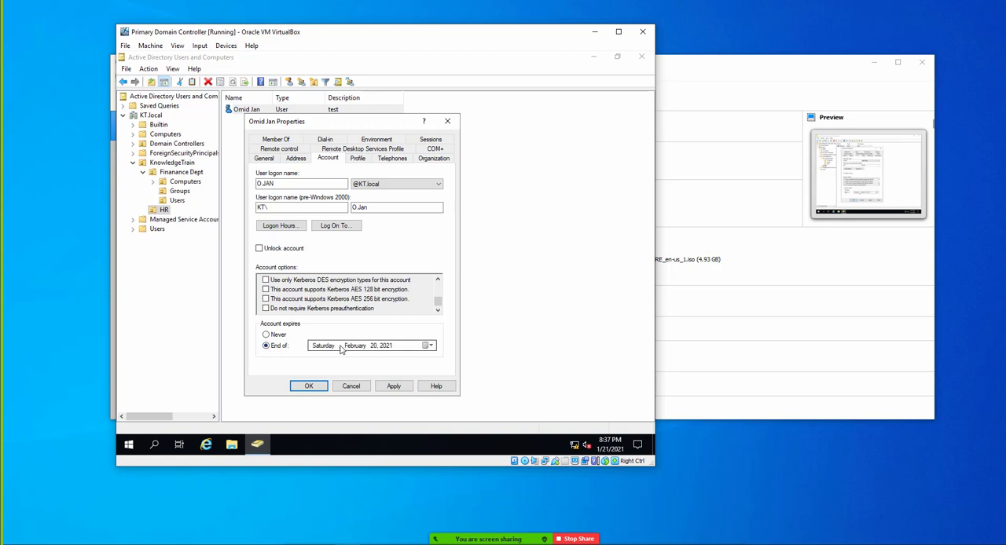
pyautogui.click(425, 347)
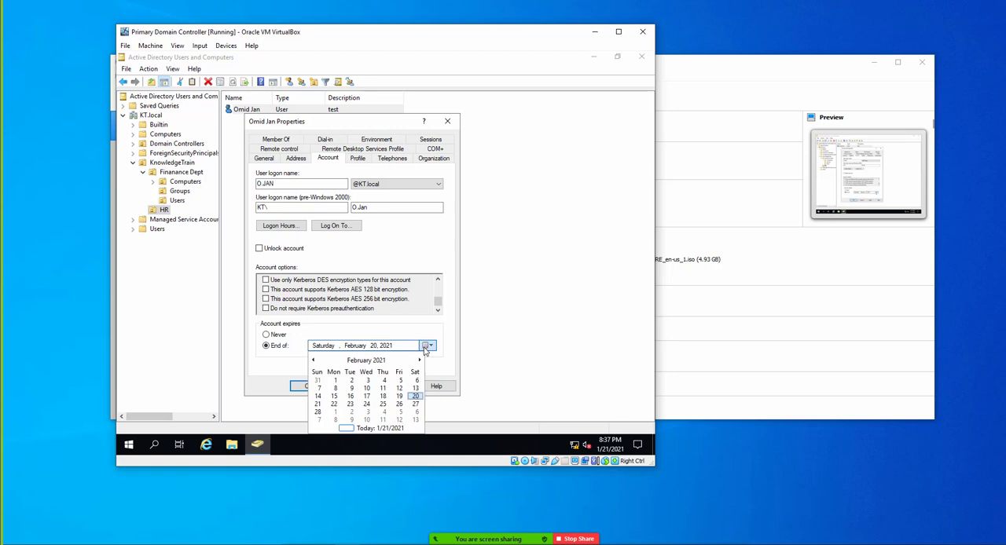
pyautogui.click(415, 404)
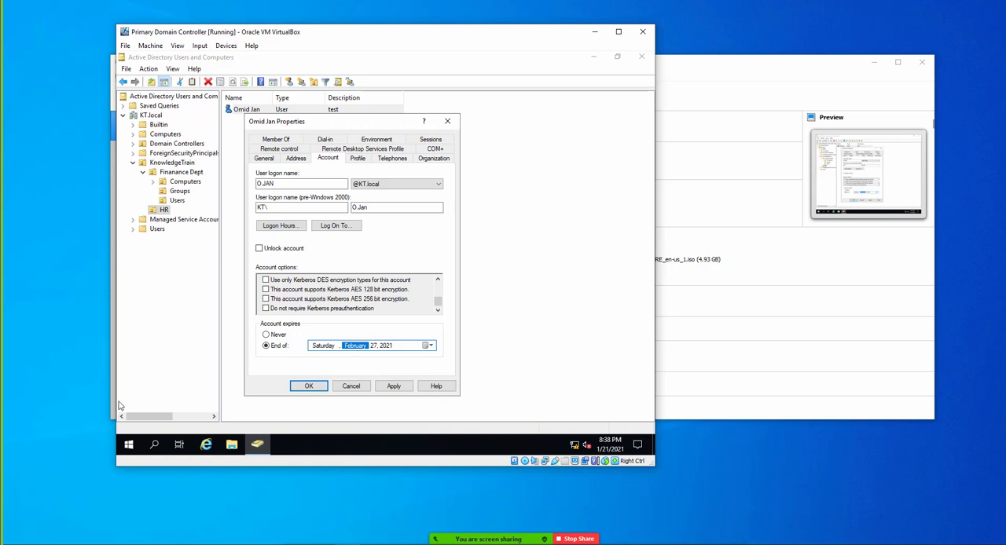
pyautogui.click(350, 385)
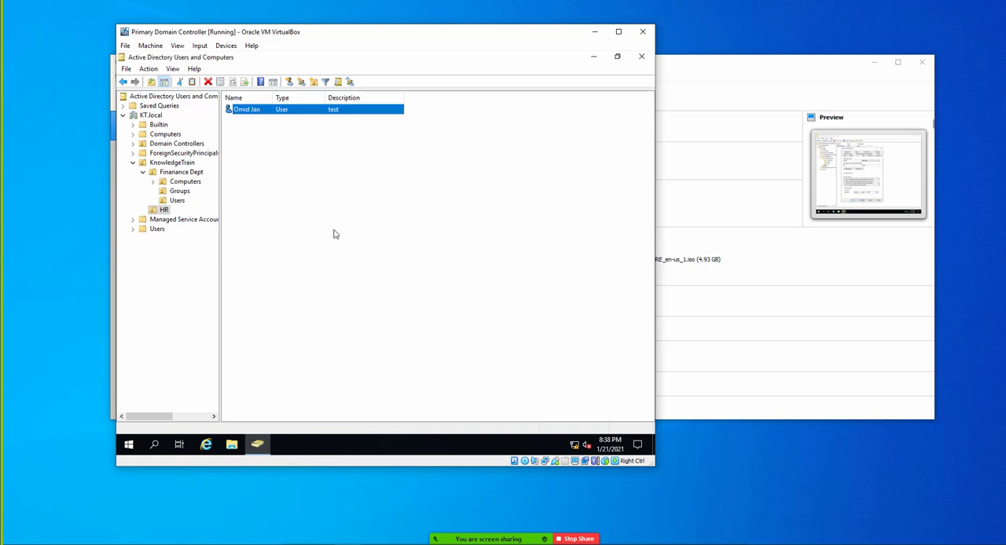
# - Reopen the properties of the HR user account and enter an IP phone number in the telephone details
pyautogui.rightClick(265, 110)
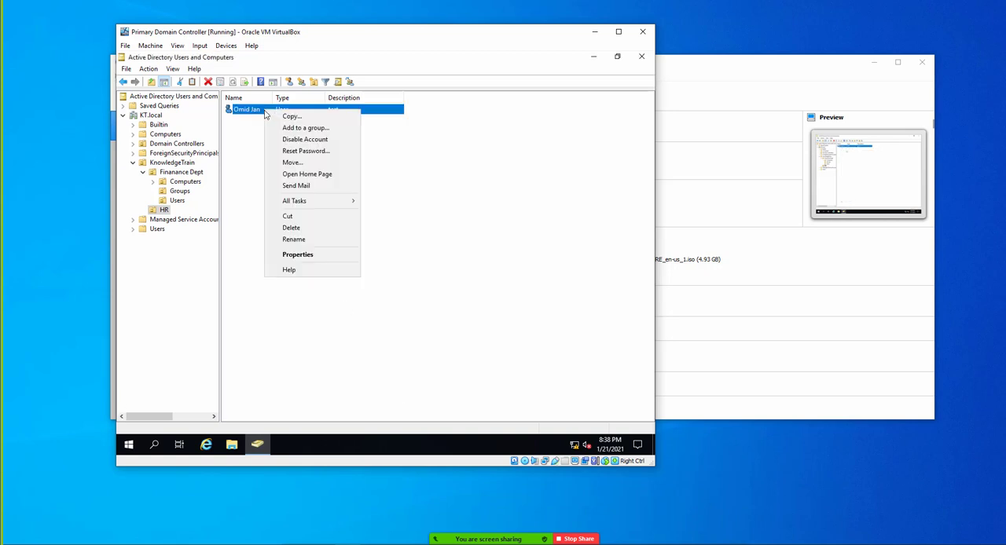
pyautogui.click(298, 255)
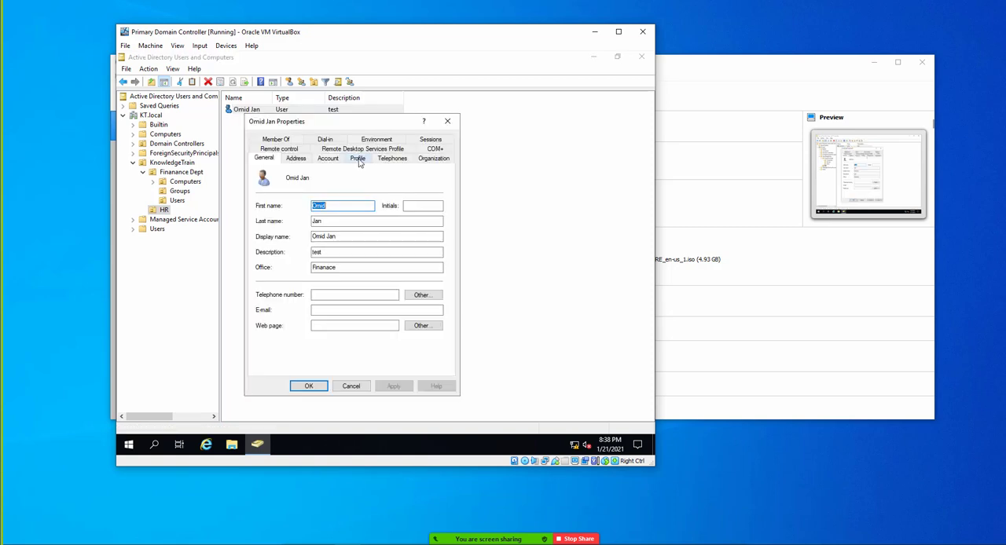
pyautogui.click(358, 158)
pyautogui.click(328, 158)
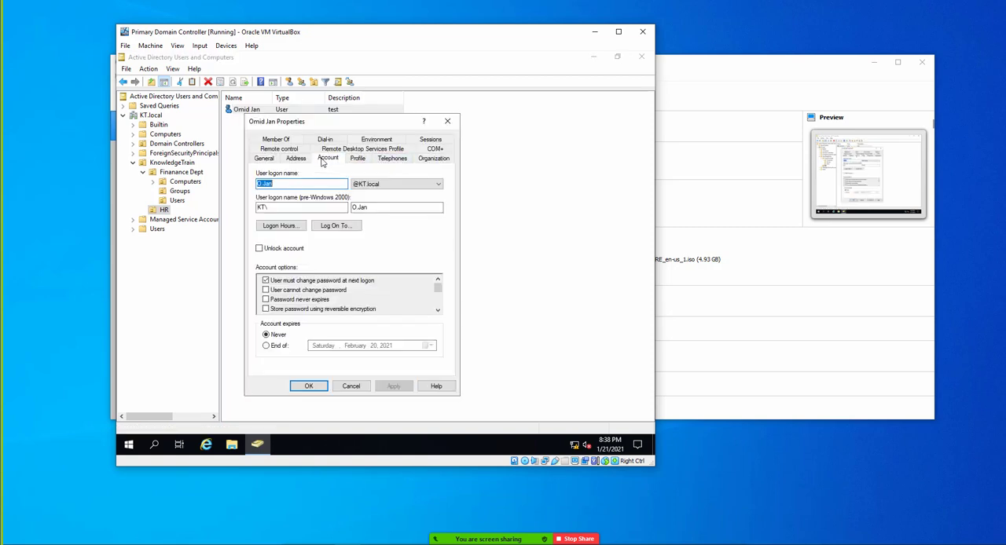
pyautogui.click(355, 159)
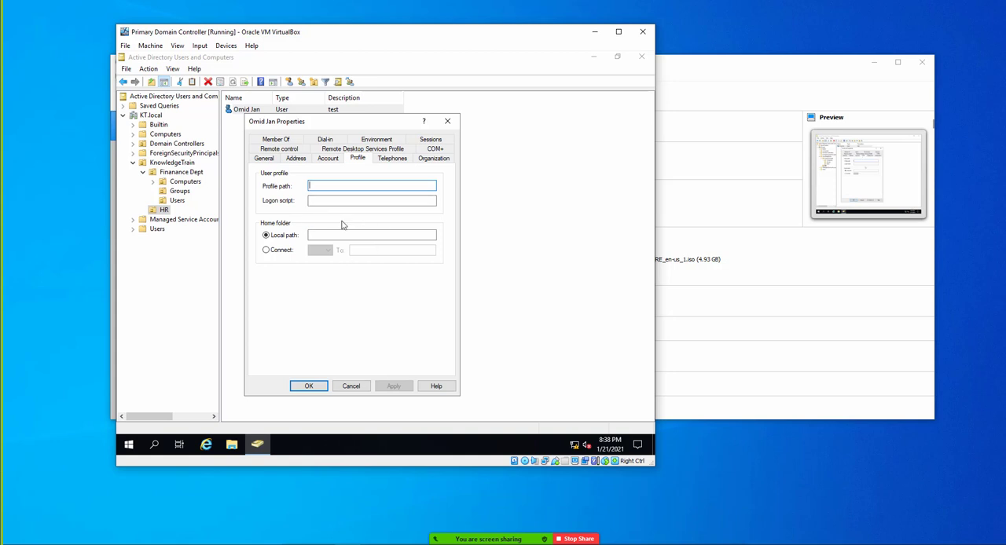
pyautogui.click(383, 158)
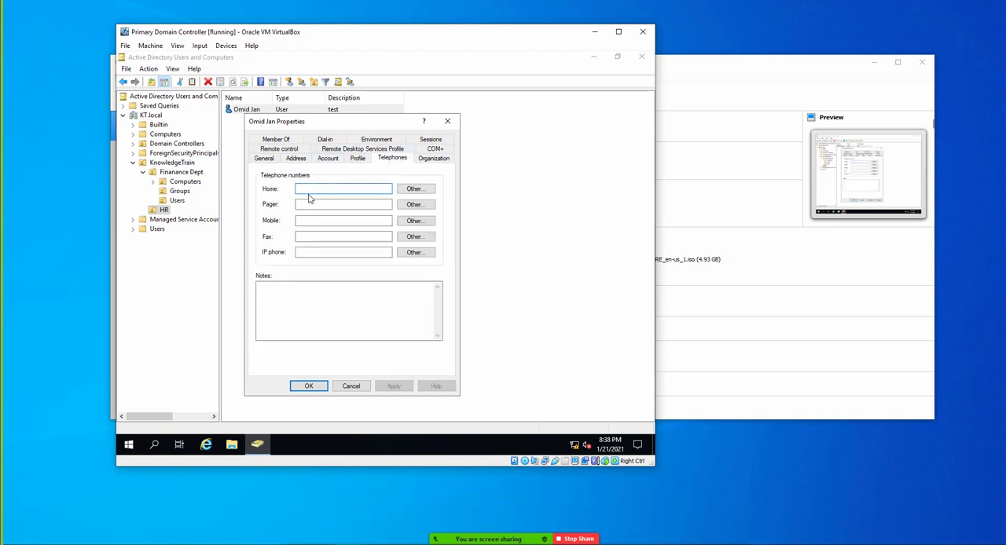
pyautogui.click(315, 254)
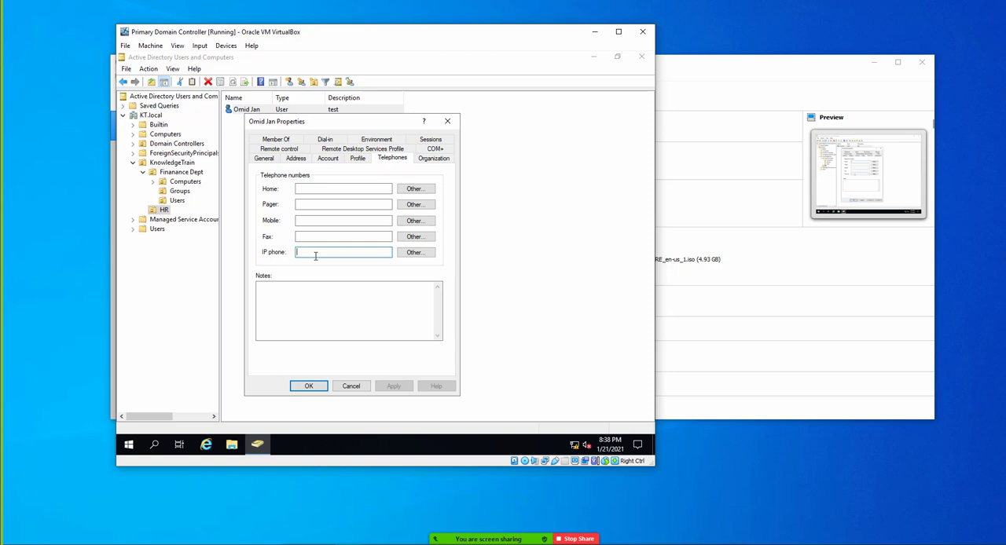
pyautogui.write('5544')
# - Set the user's job title to IT Manager, department to IT and company to KT in the organization details
pyautogui.click(364, 141)
pyautogui.click(287, 141)
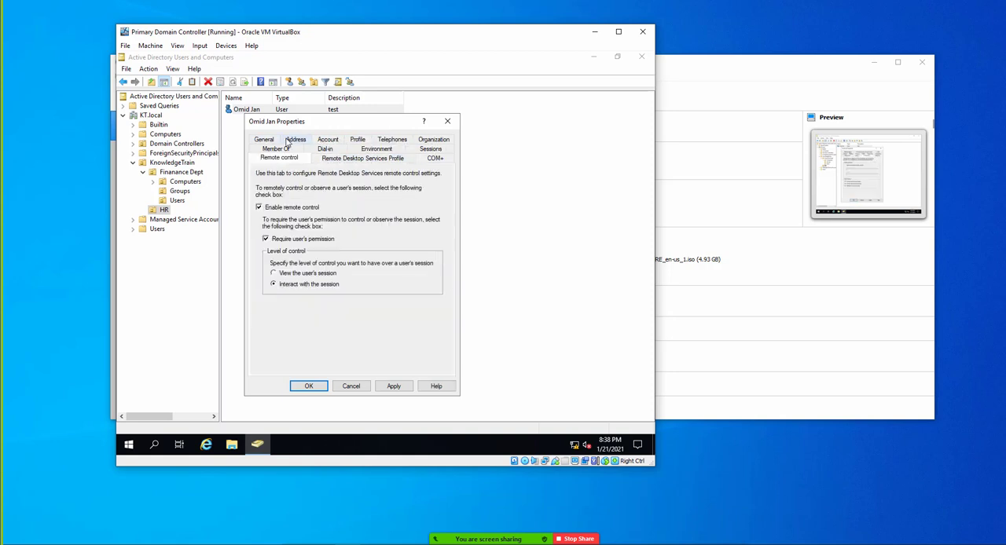
pyautogui.click(378, 149)
pyautogui.click(432, 147)
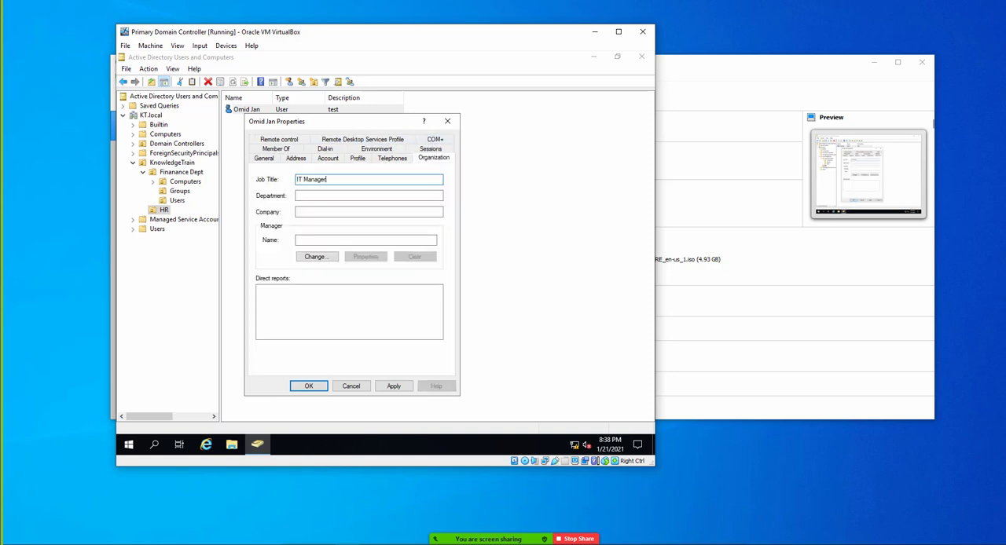
pyautogui.press('Tab')
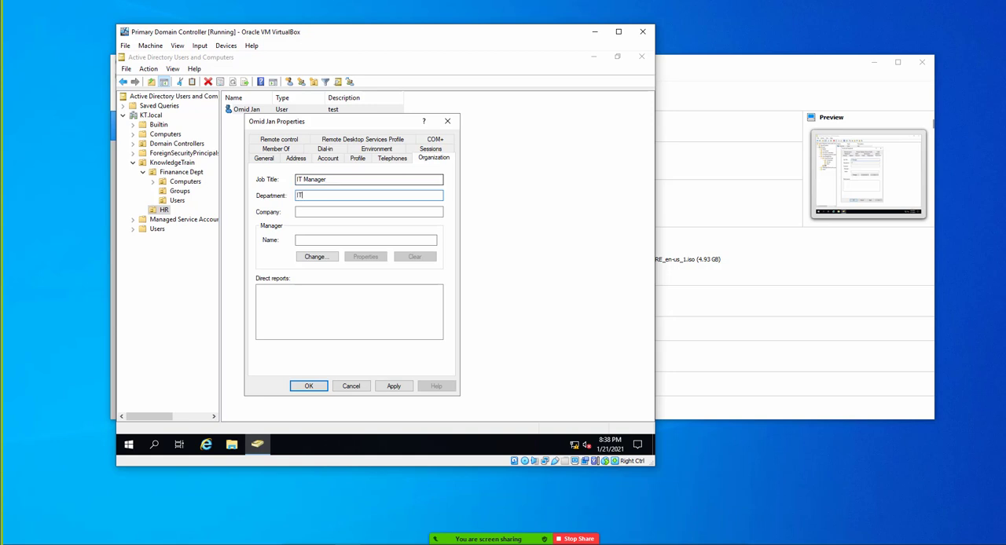
pyautogui.press('Tab')
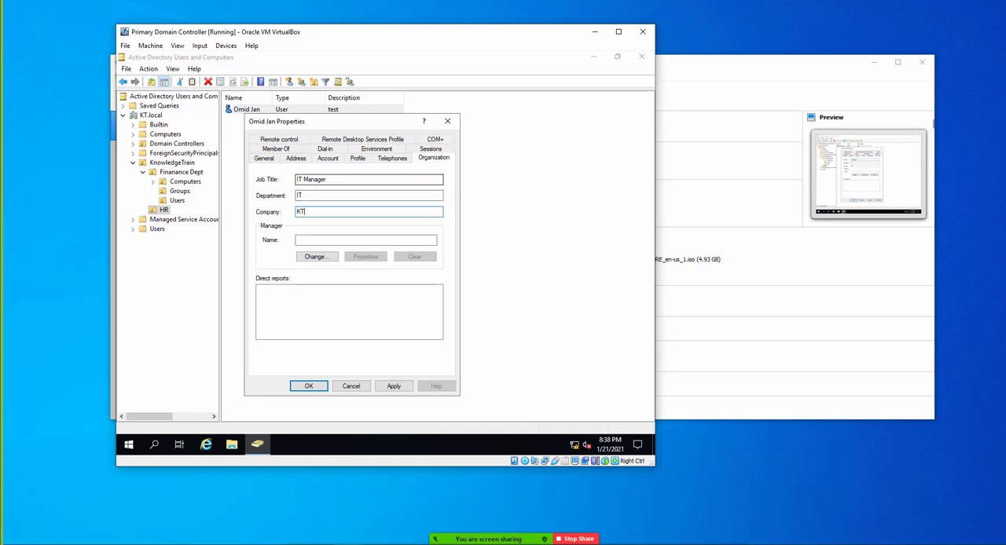
# - Assign the Finance department user as the HR user's manager, and save the organization details
pyautogui.press('Tab')
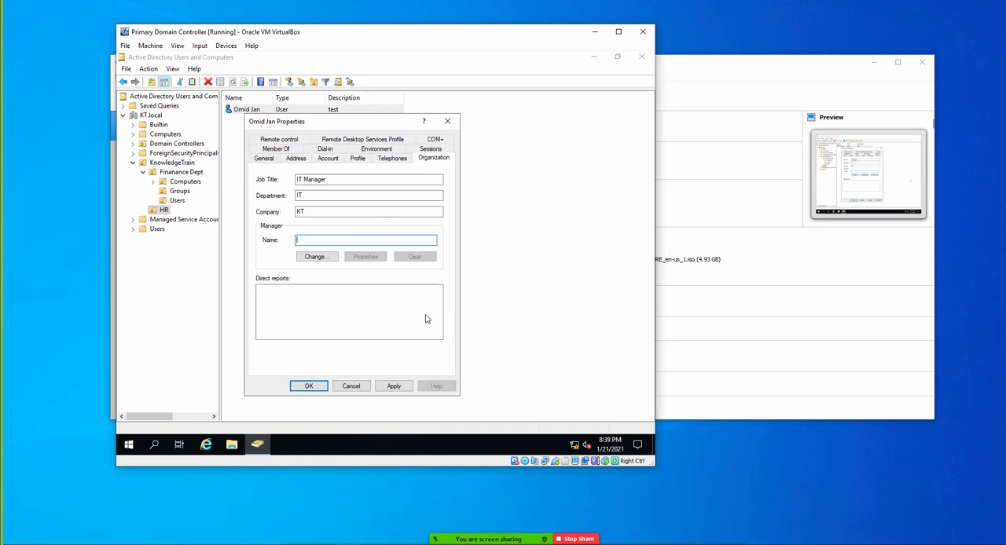
pyautogui.click(318, 257)
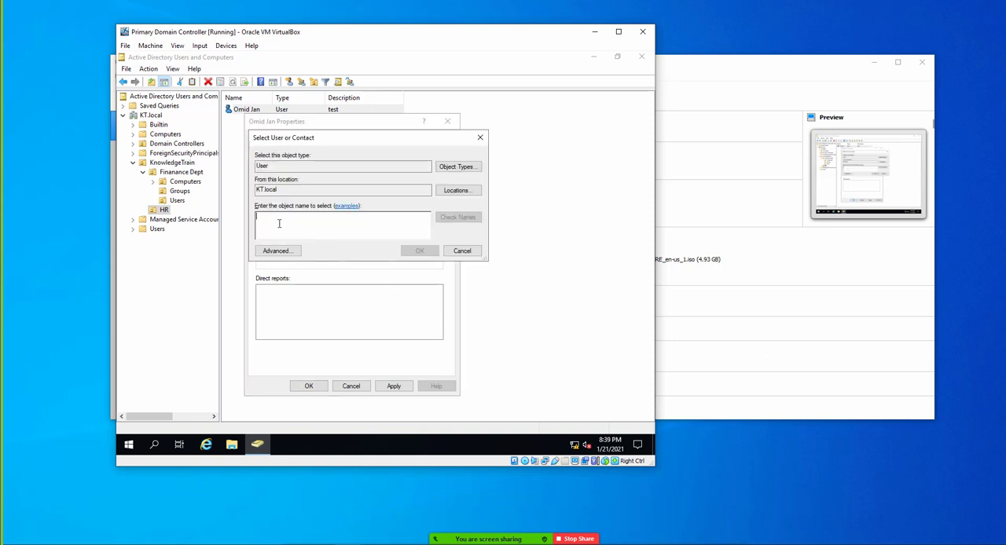
pyautogui.write('kawa')
pyautogui.press('Return')
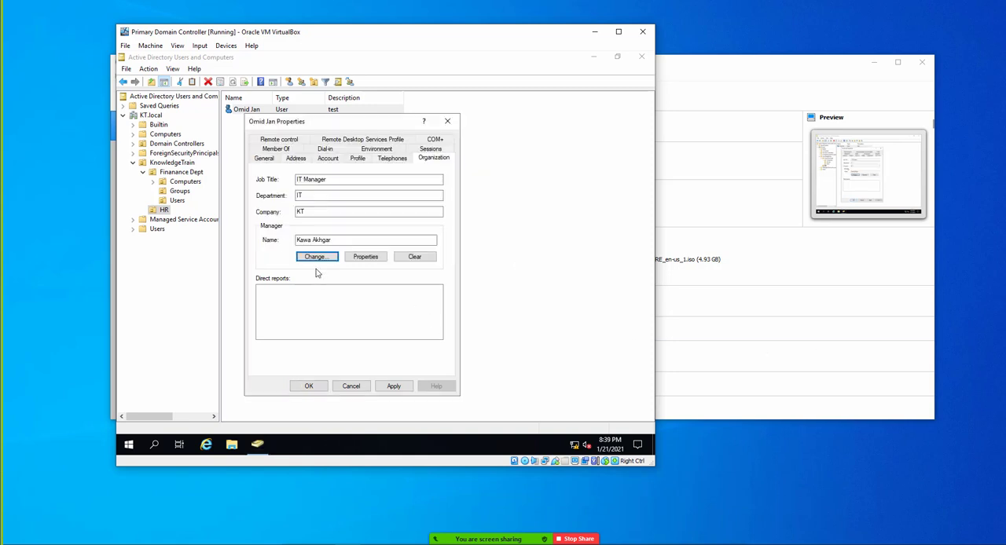
pyautogui.click(394, 386)
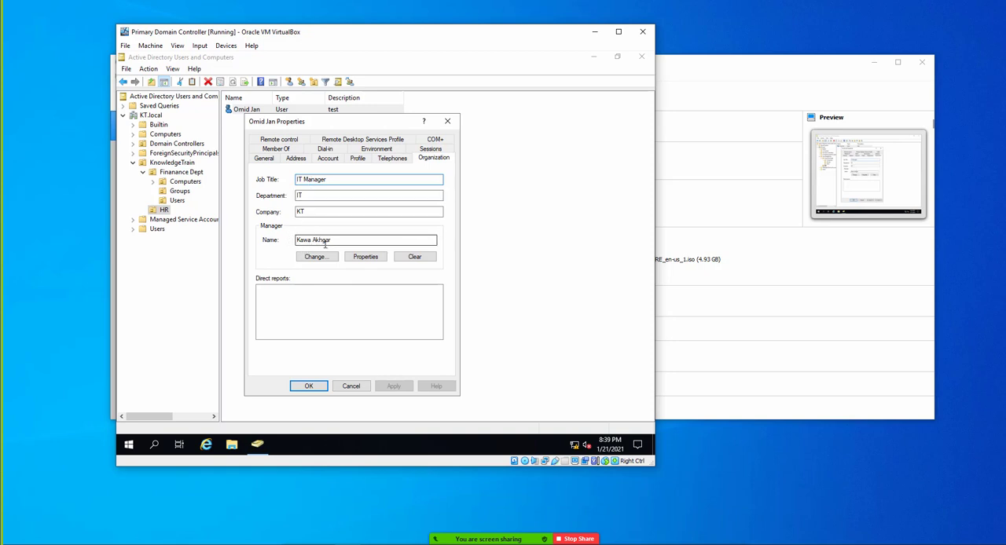
pyautogui.click(310, 386)
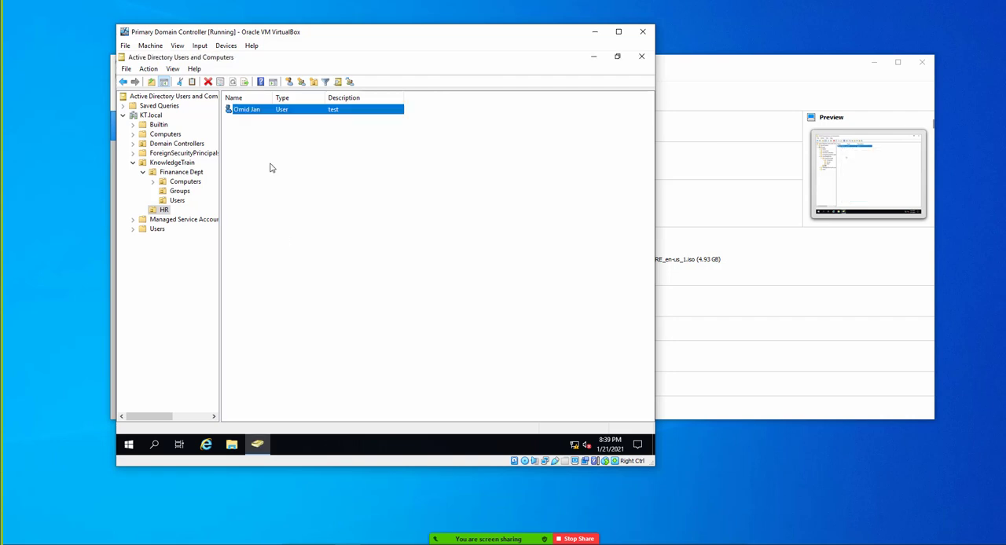
# - Delete the user account in the Users unit of Finanance Dept
pyautogui.click(163, 211)
pyautogui.click(178, 202)
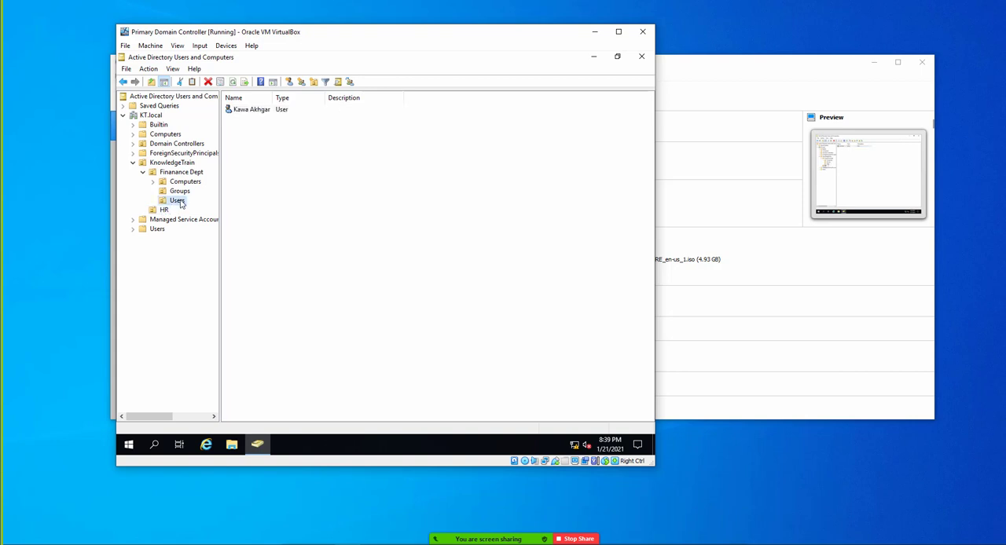
pyautogui.click(243, 114)
pyautogui.rightClick(246, 112)
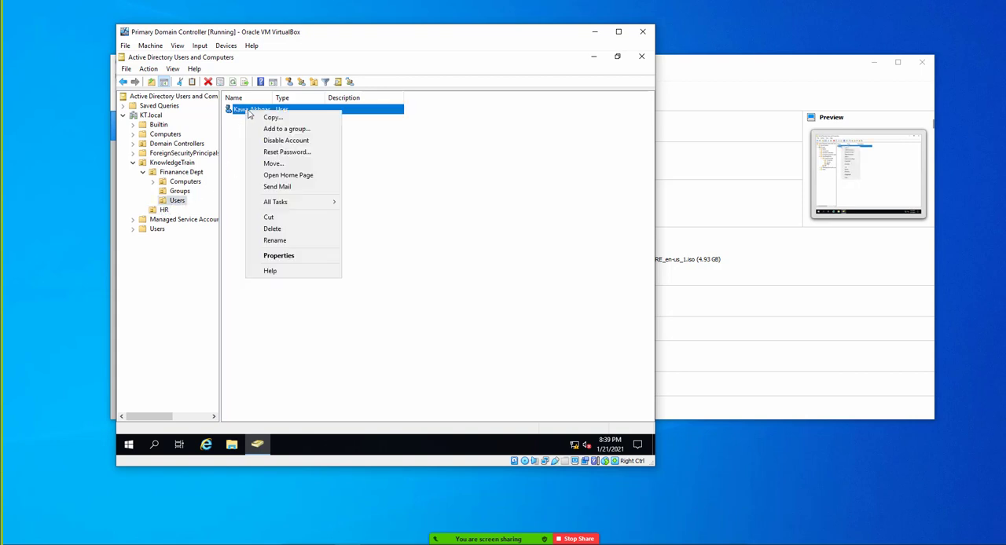
pyautogui.click(272, 229)
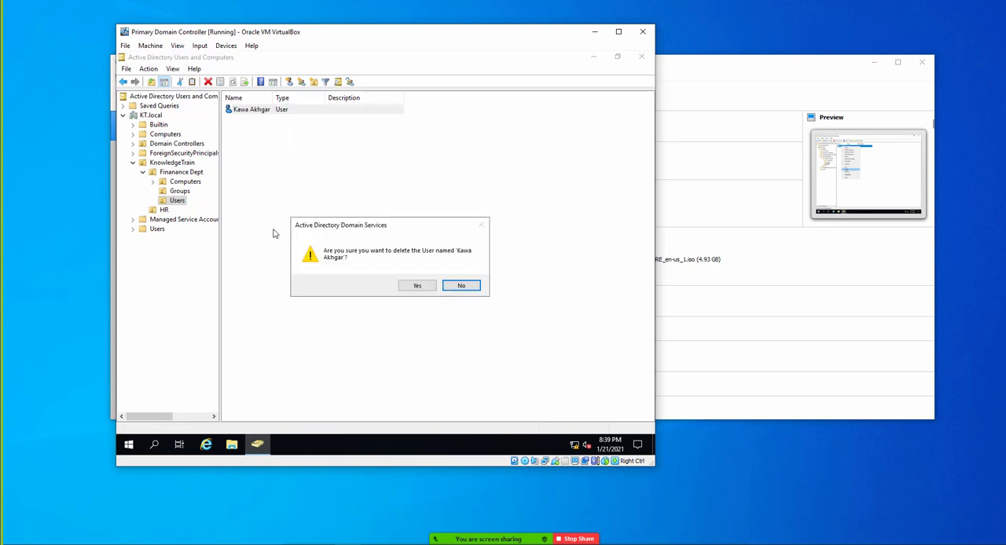
pyautogui.click(427, 289)
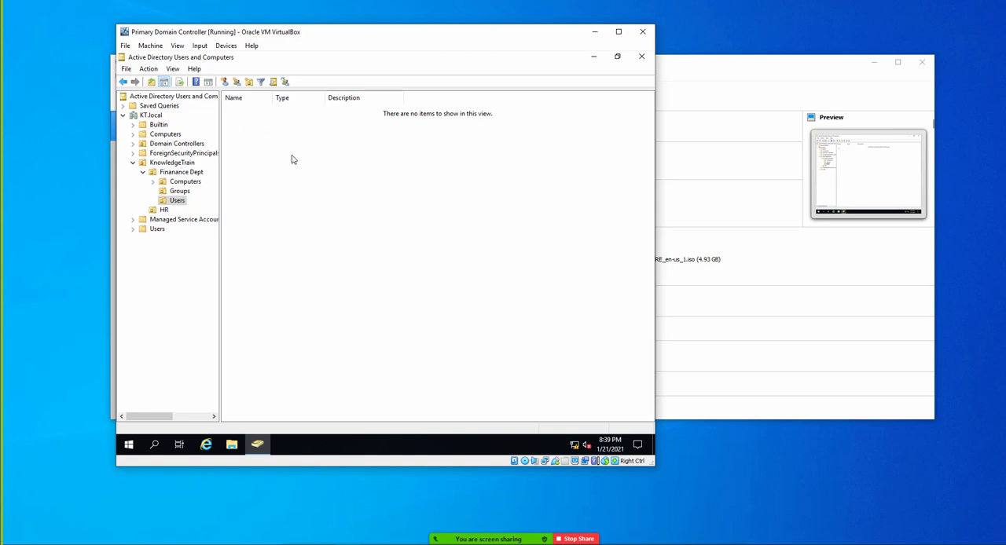
pyautogui.click(177, 201)
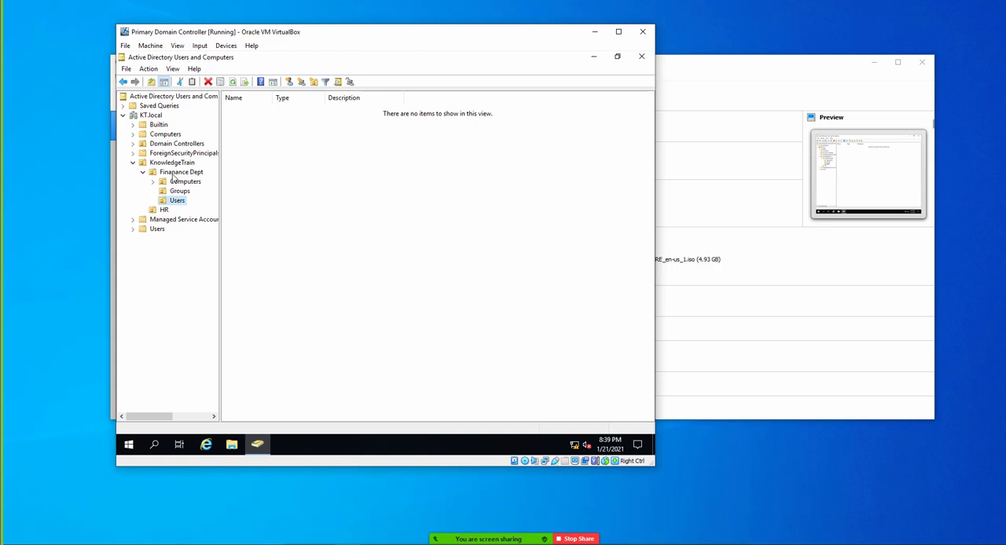
# - Open the properties of the Finanance Dept organizational unit and examine its general address fields and Managed By details
pyautogui.click(176, 174)
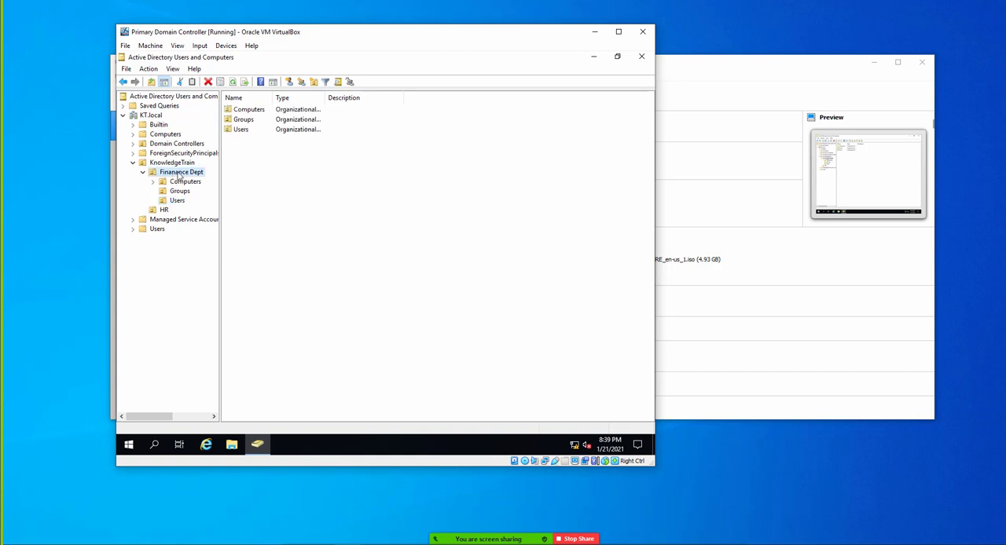
pyautogui.rightClick(176, 174)
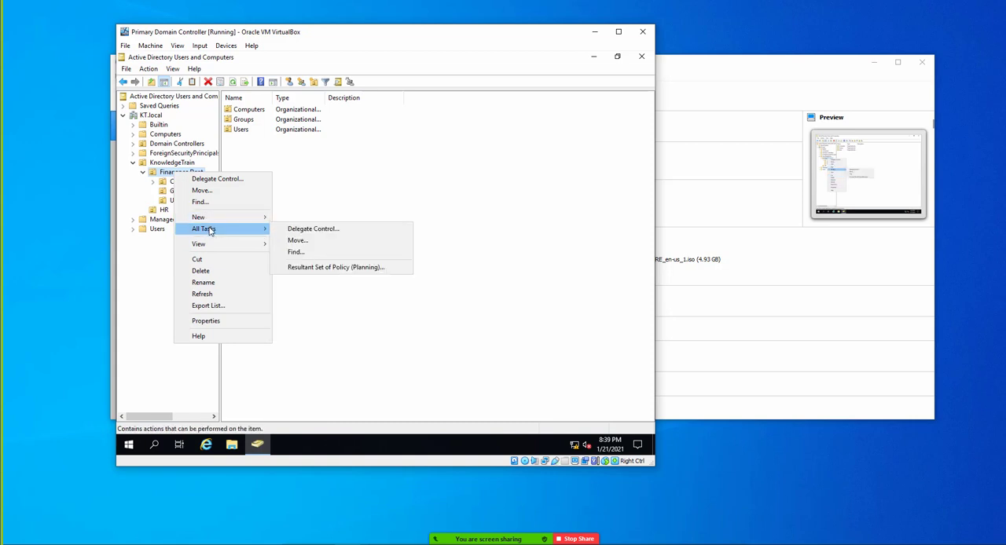
pyautogui.click(209, 321)
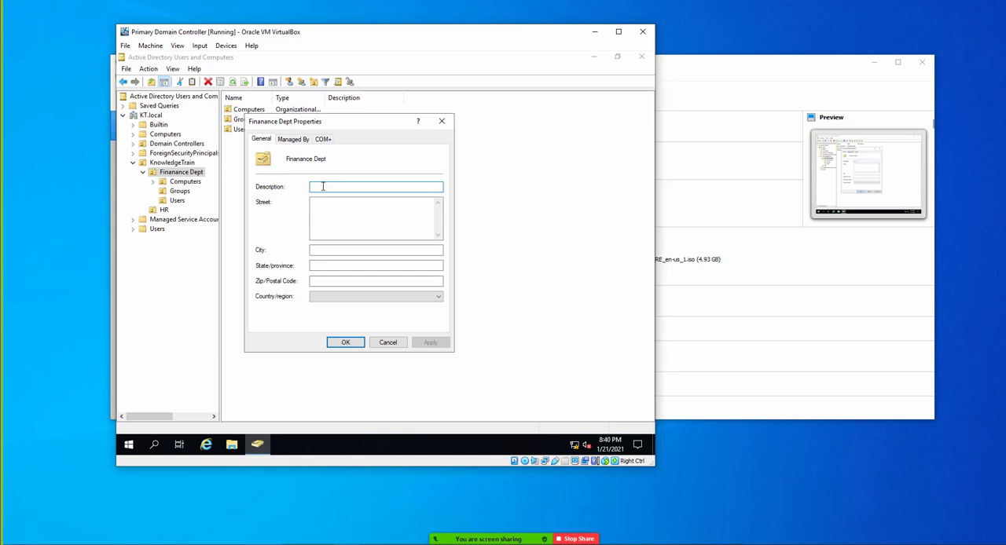
pyautogui.click(322, 213)
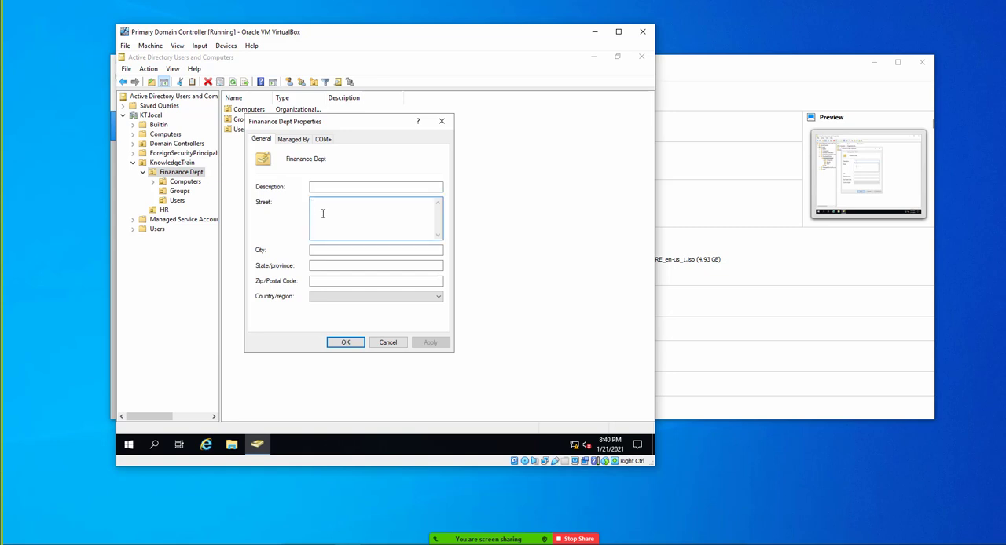
pyautogui.click(329, 250)
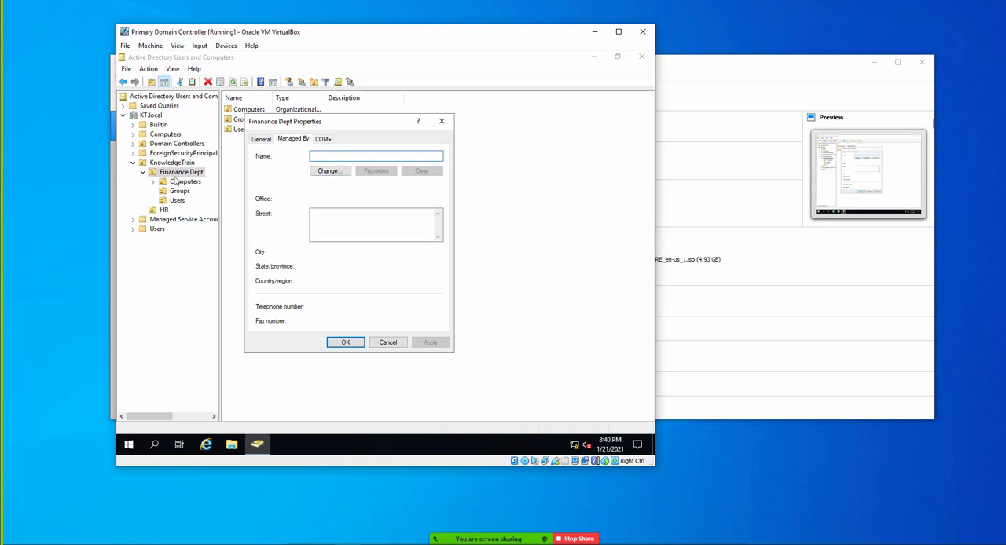
# - Select the HR user as manager of the Finanance Dept organizational unit, and discard the property changes
pyautogui.click(330, 172)
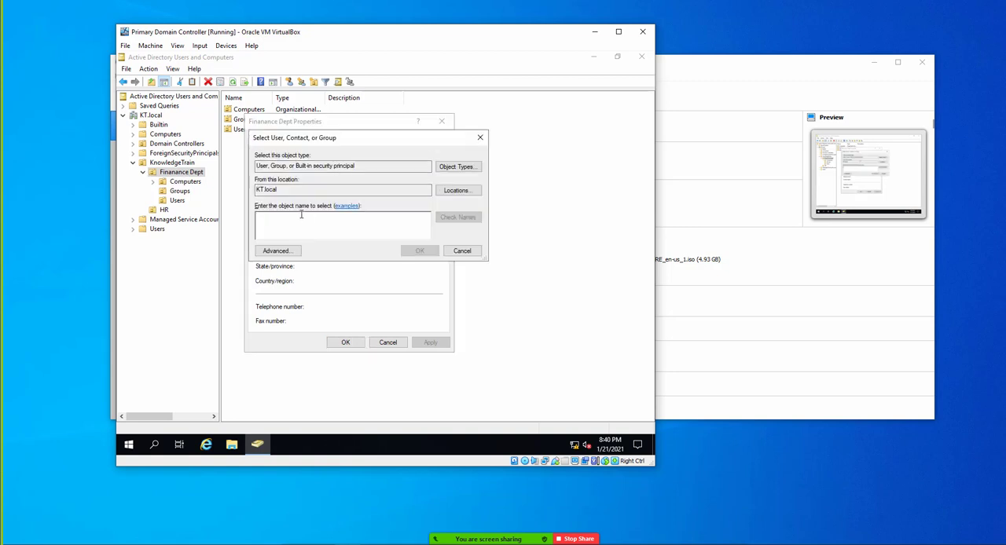
pyautogui.write('o')
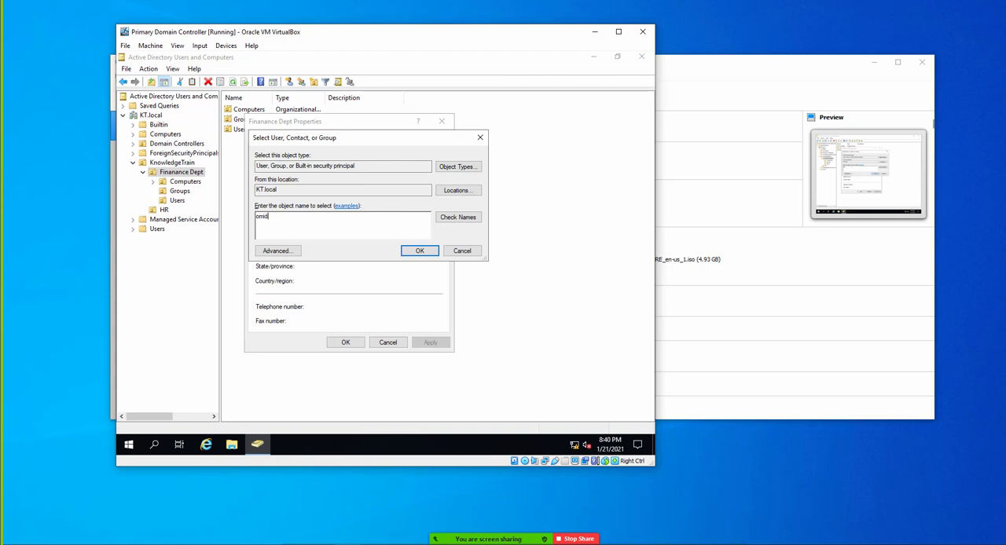
pyautogui.write('mid')
pyautogui.press('Return')
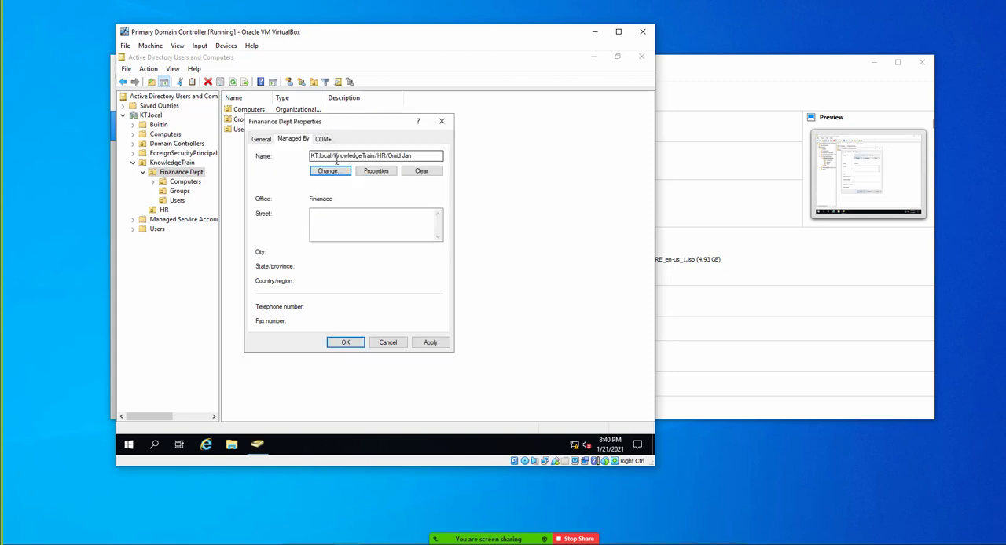
pyautogui.click(329, 218)
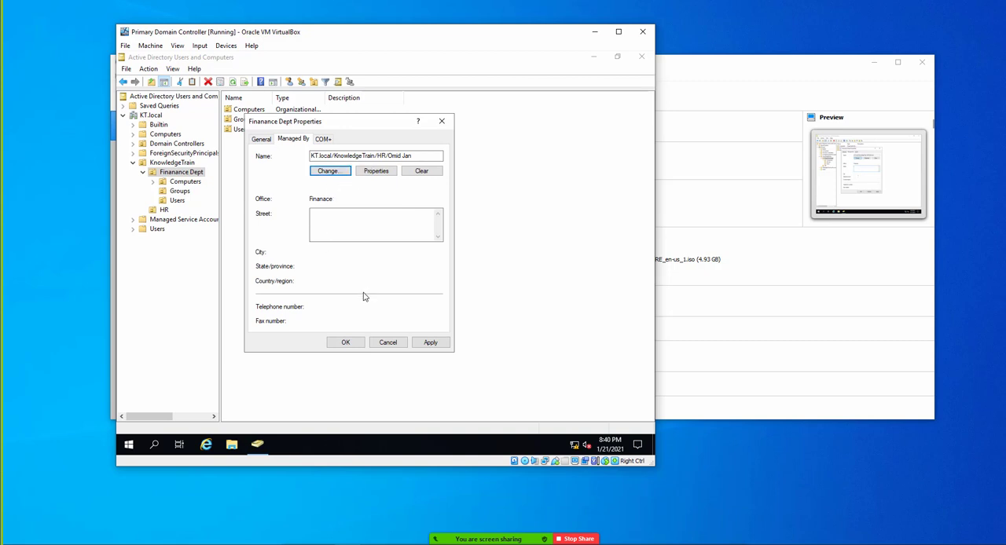
pyautogui.click(386, 341)
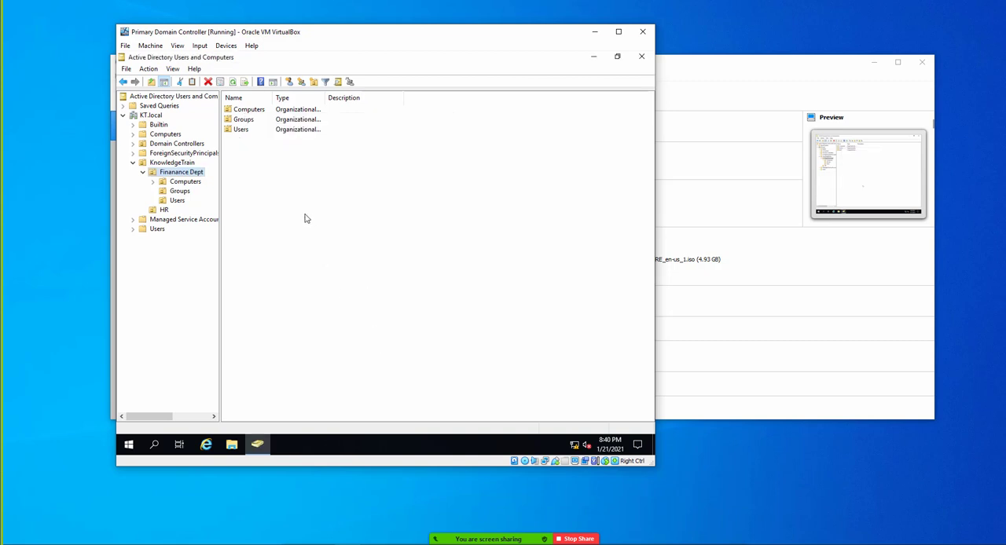